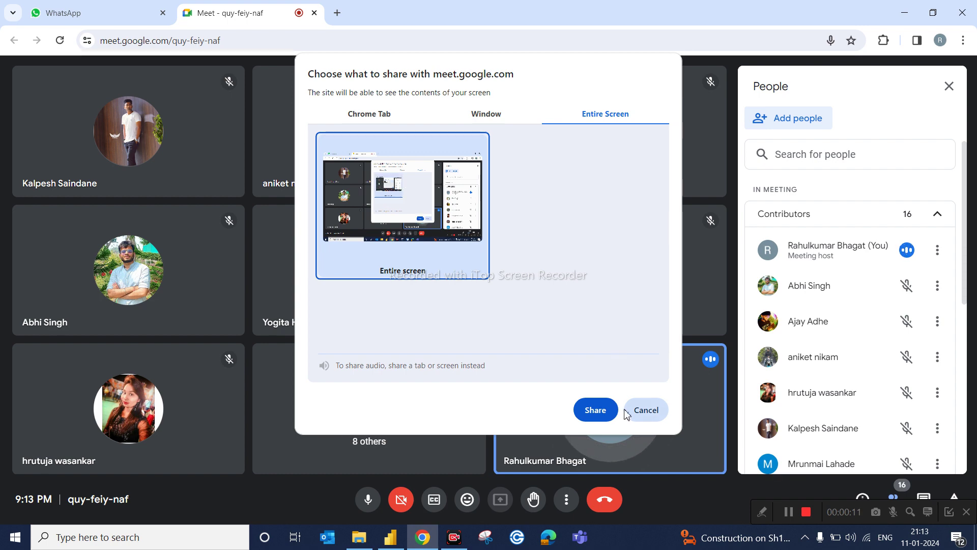
- Share the entire screen in the Google Meet call and switch to the adventure work report in Power BI Desktop
click(593, 408)
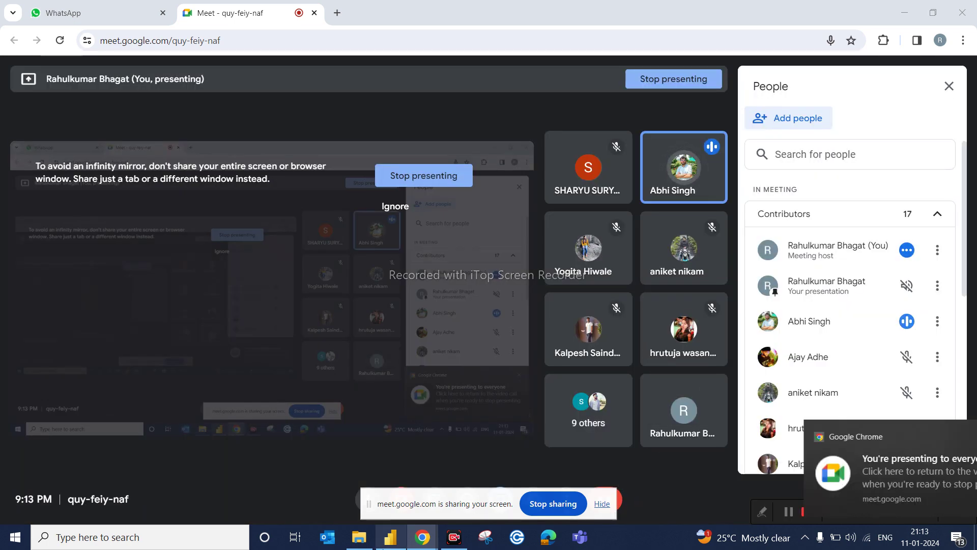
click(399, 543)
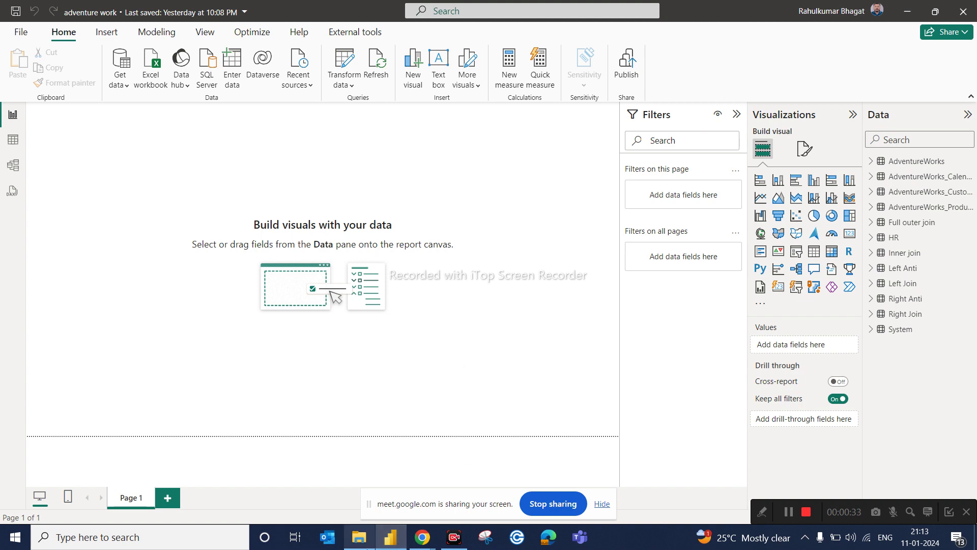
click(401, 544)
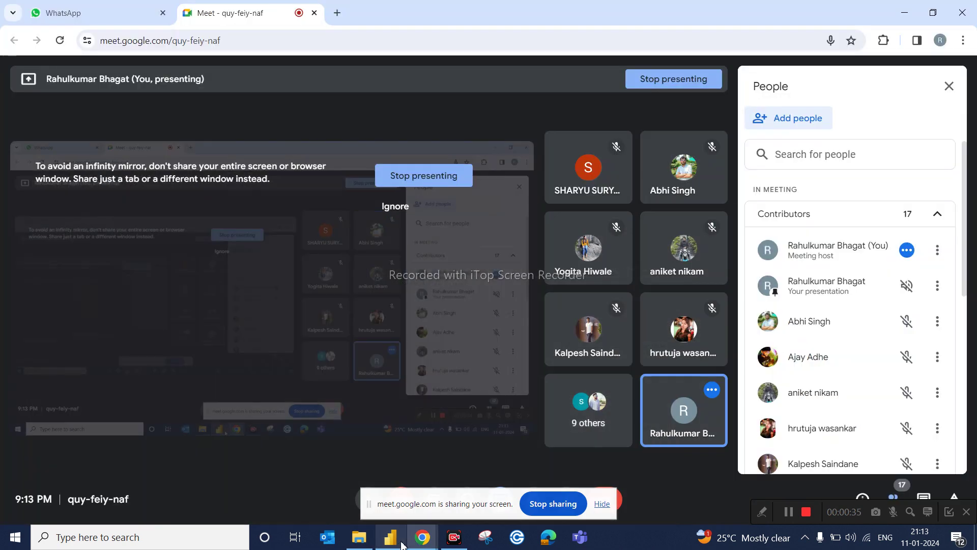
click(402, 543)
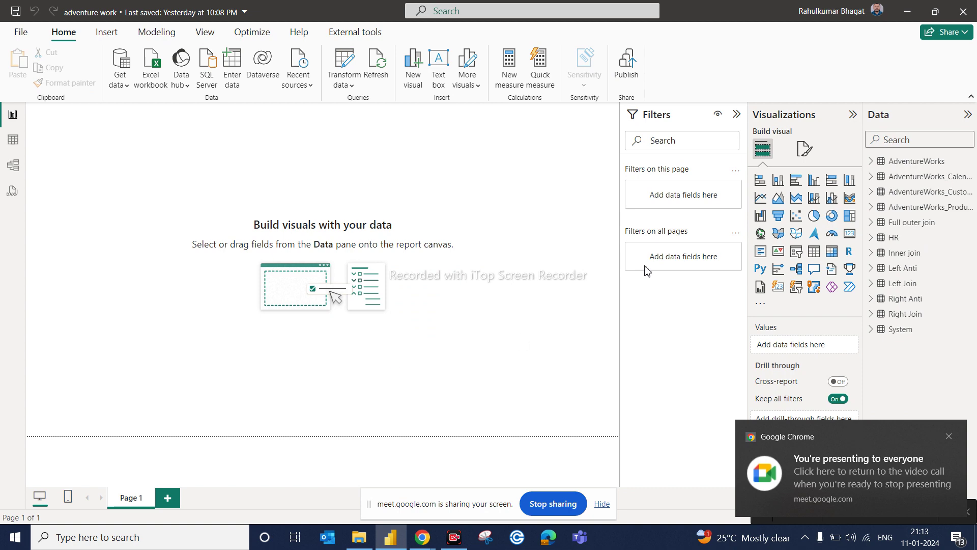
- Open the Power Query Editor to transform the data, dismiss the presenting notification and collapse the Helper Queries folder
click(340, 71)
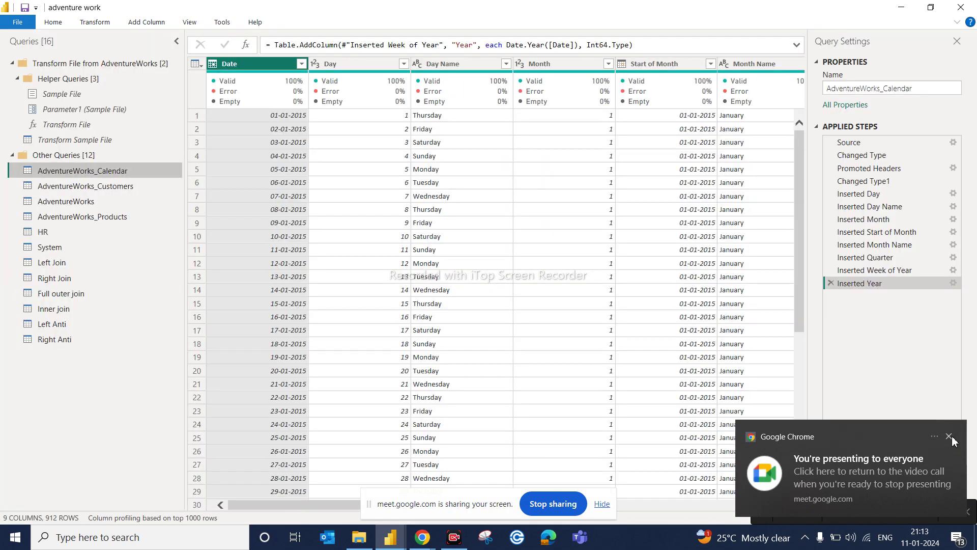
click(947, 439)
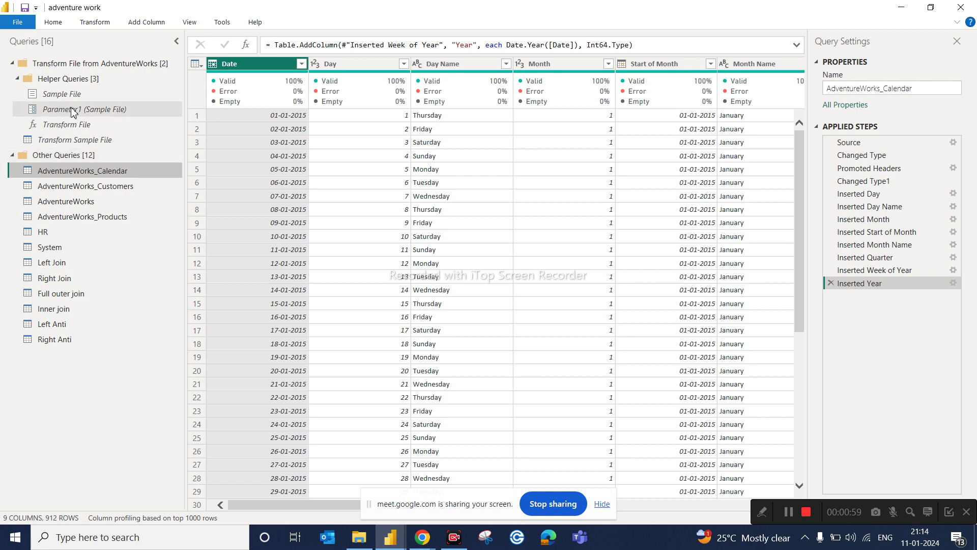
click(18, 79)
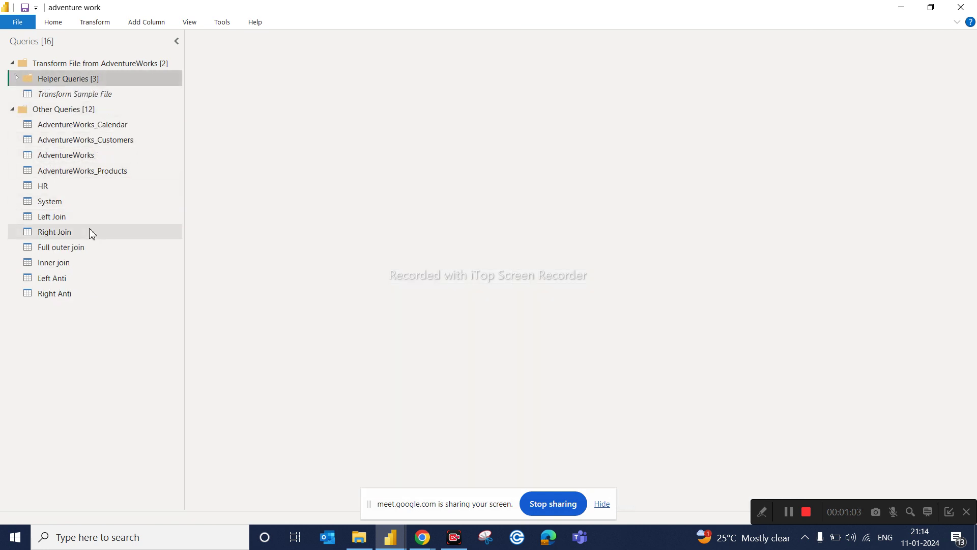
- Try to delete the HR query from Other Queries
click(52, 190)
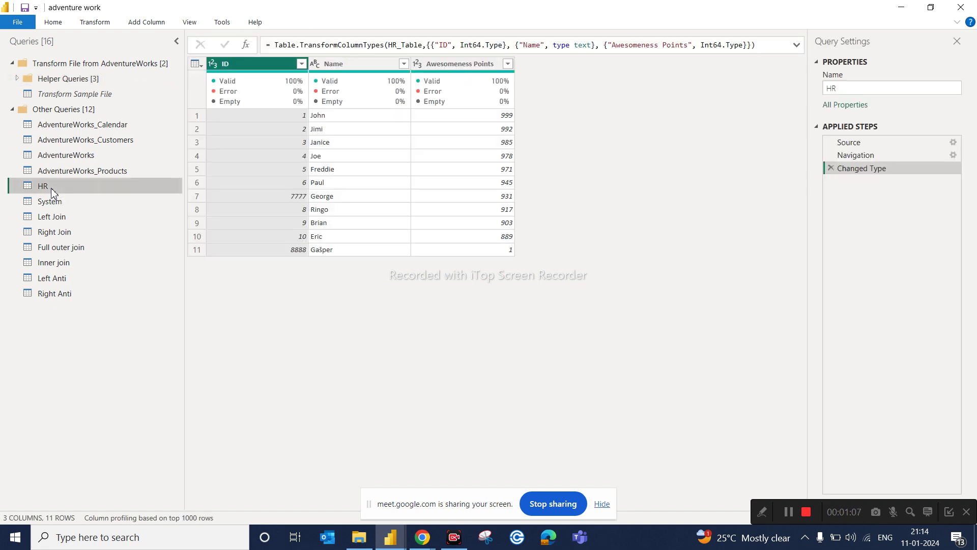
right_click(52, 190)
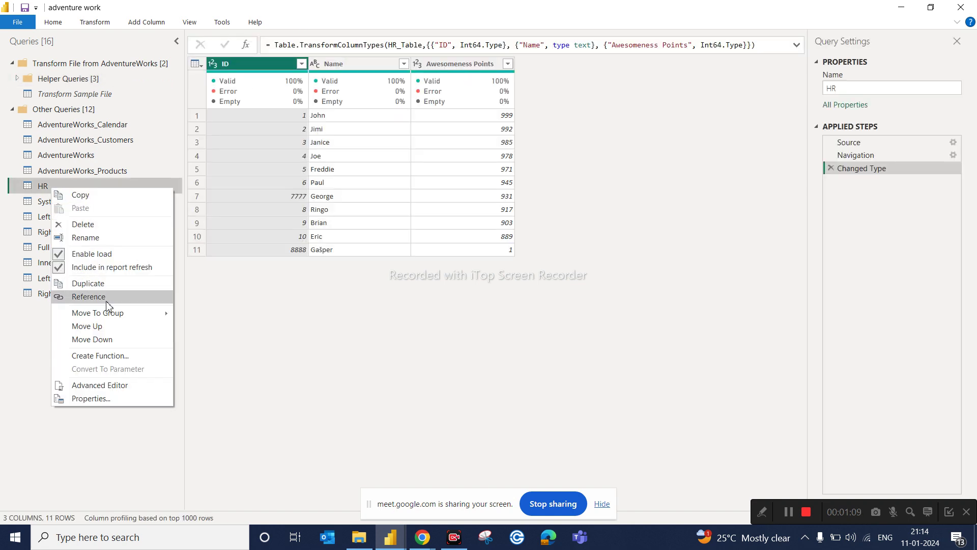
click(93, 226)
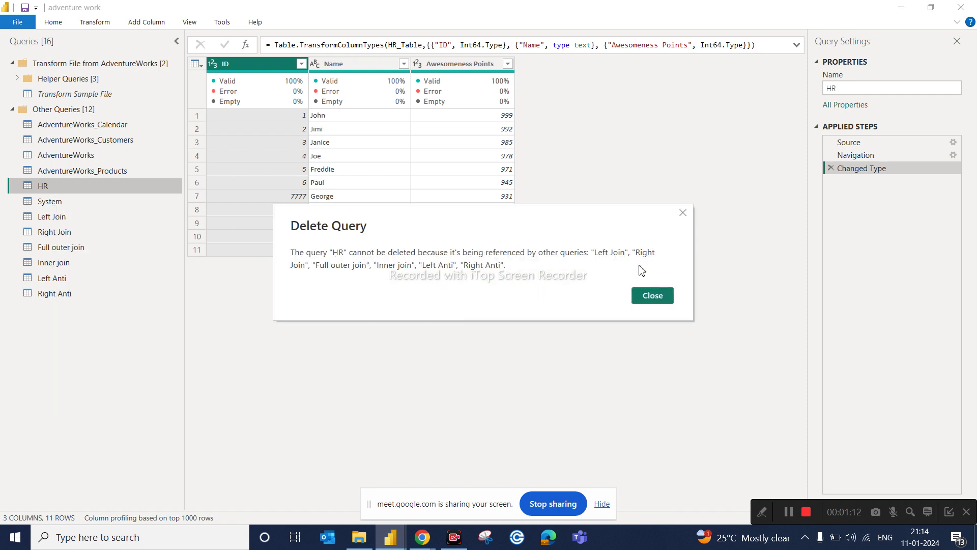
click(653, 295)
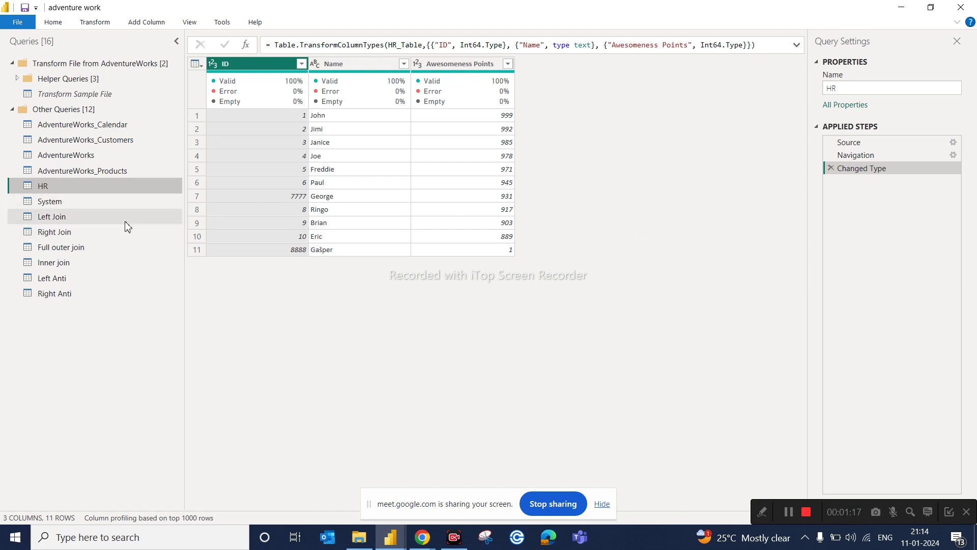
right_click(89, 187)
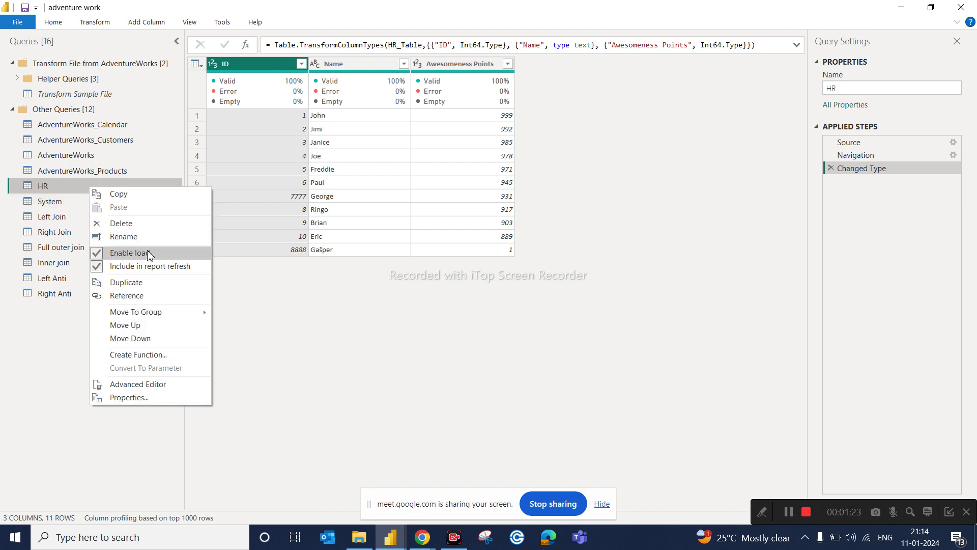
click(146, 224)
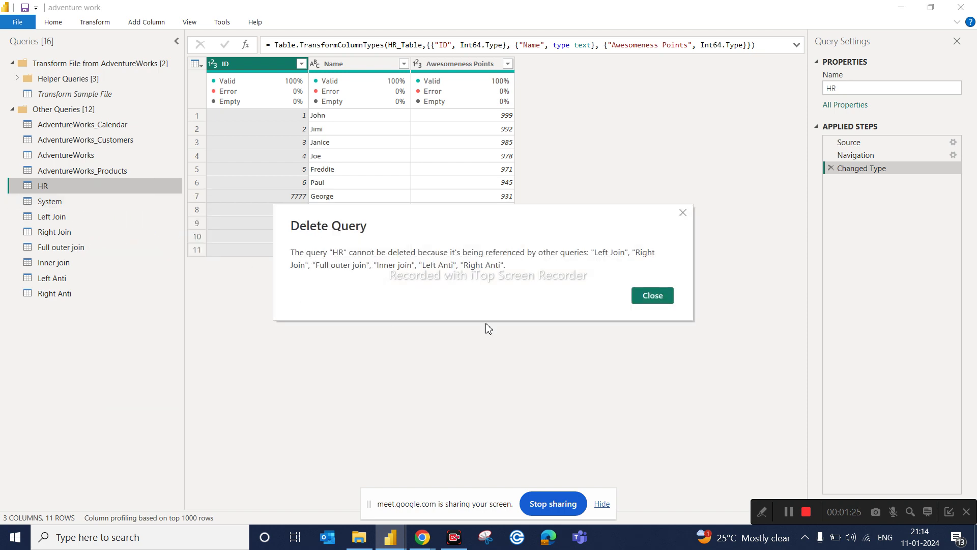
click(648, 304)
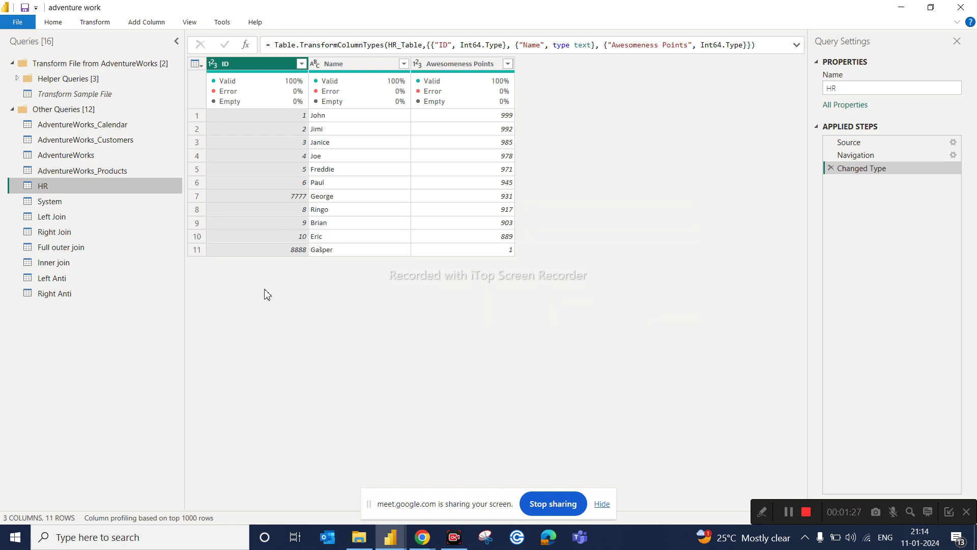
- Delete the Right Anti and Left Anti queries from Other Queries
right_click(73, 293)
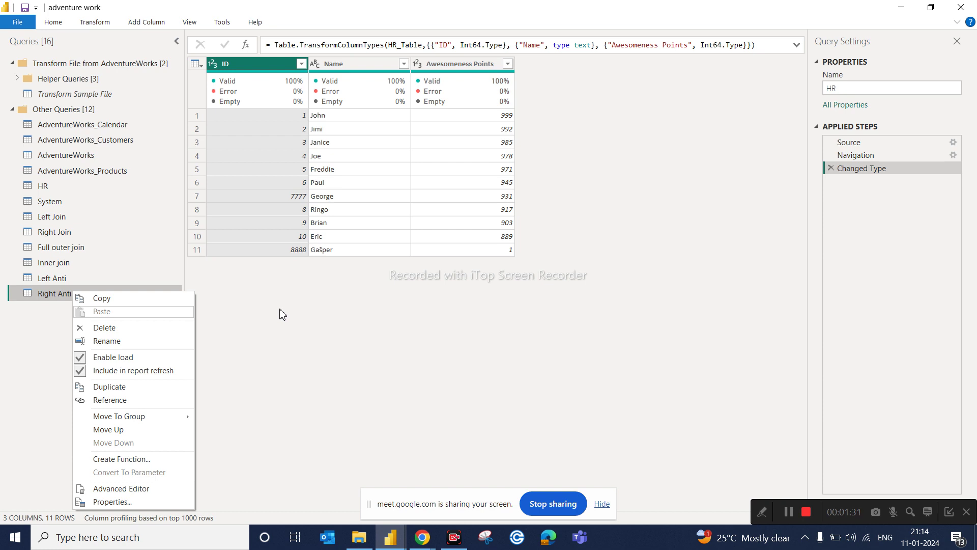
click(142, 332)
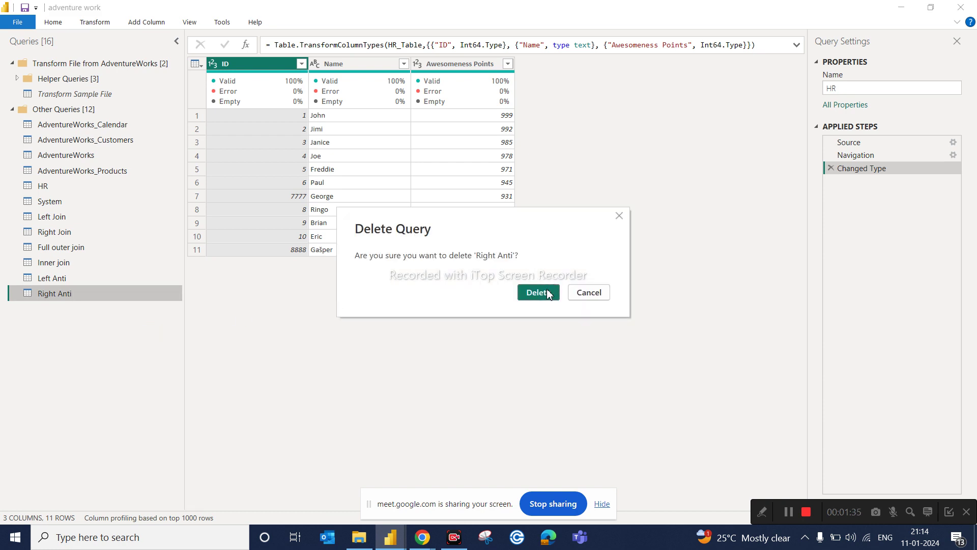
click(547, 292)
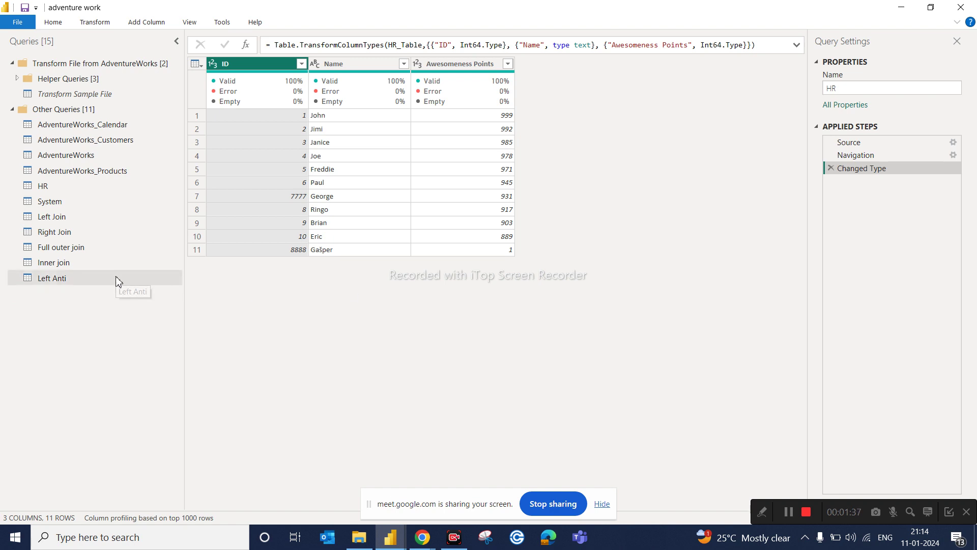
click(117, 279)
right_click(117, 277)
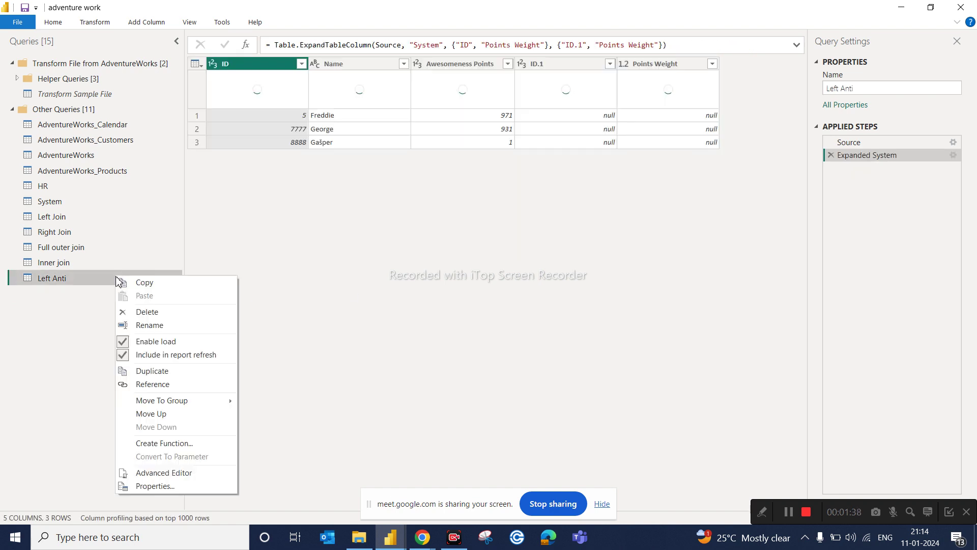
click(150, 311)
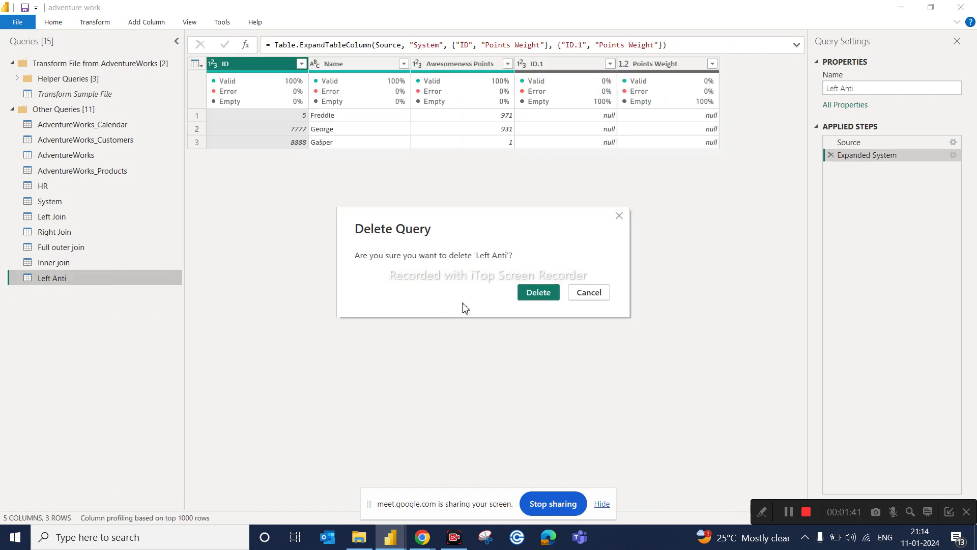
click(538, 292)
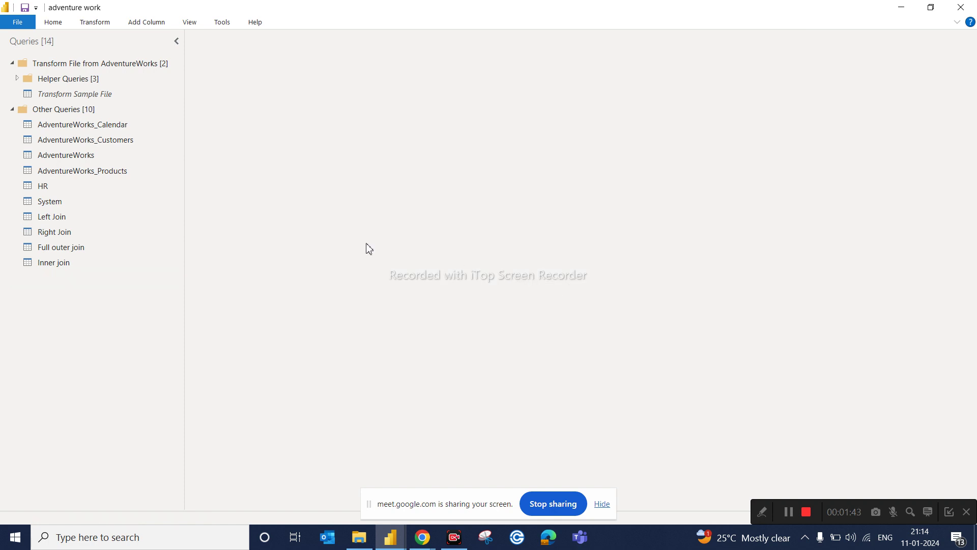
- Delete the Inner join and Full outer join queries from Other Queries
click(57, 268)
right_click(57, 268)
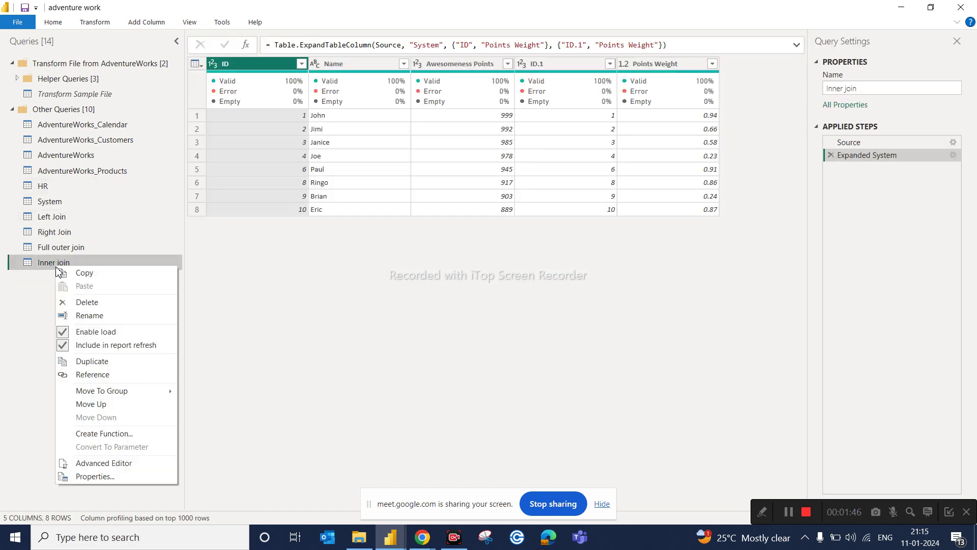
click(85, 303)
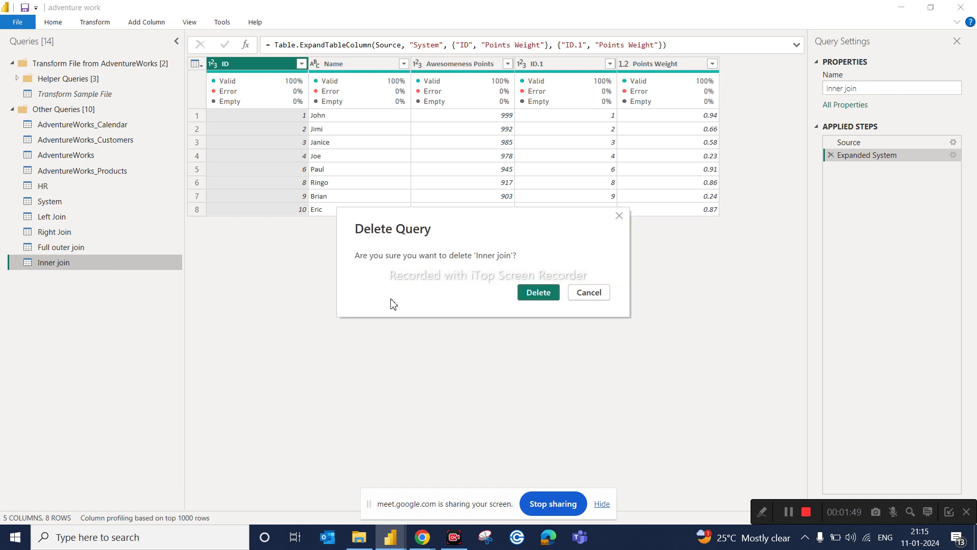
click(544, 295)
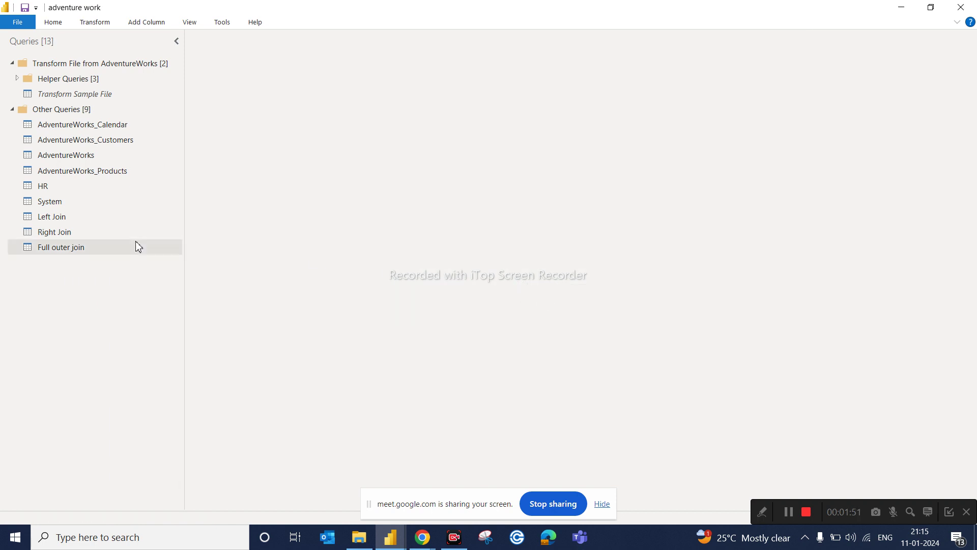
click(67, 253)
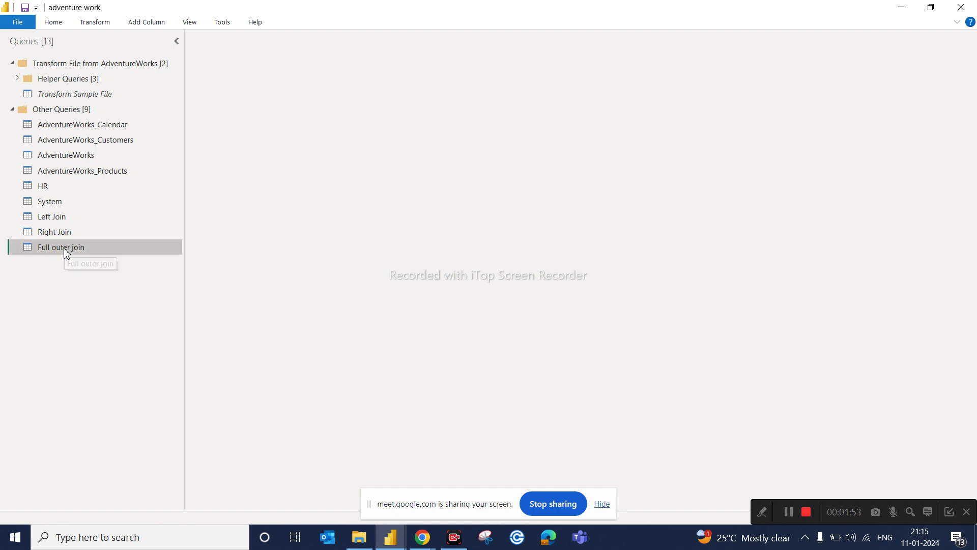
right_click(65, 250)
click(103, 289)
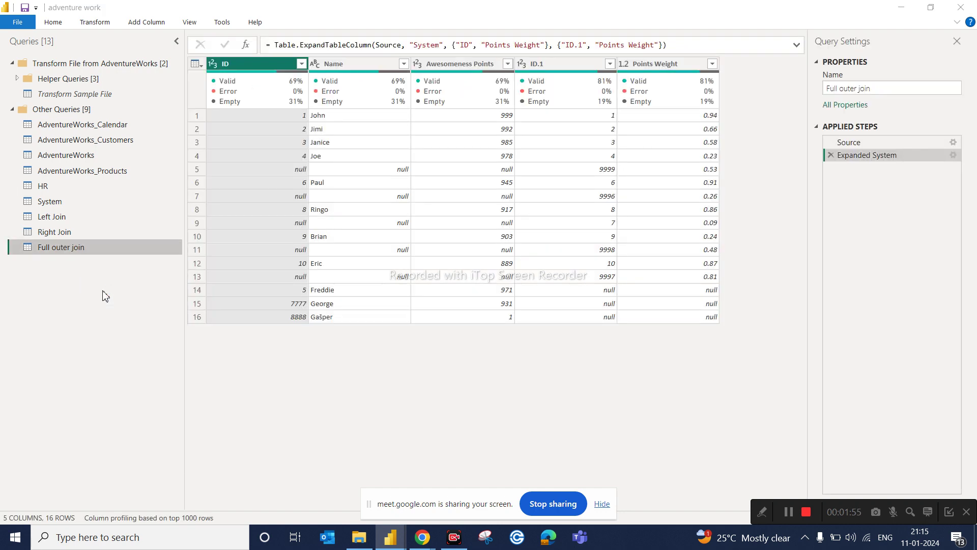
click(538, 292)
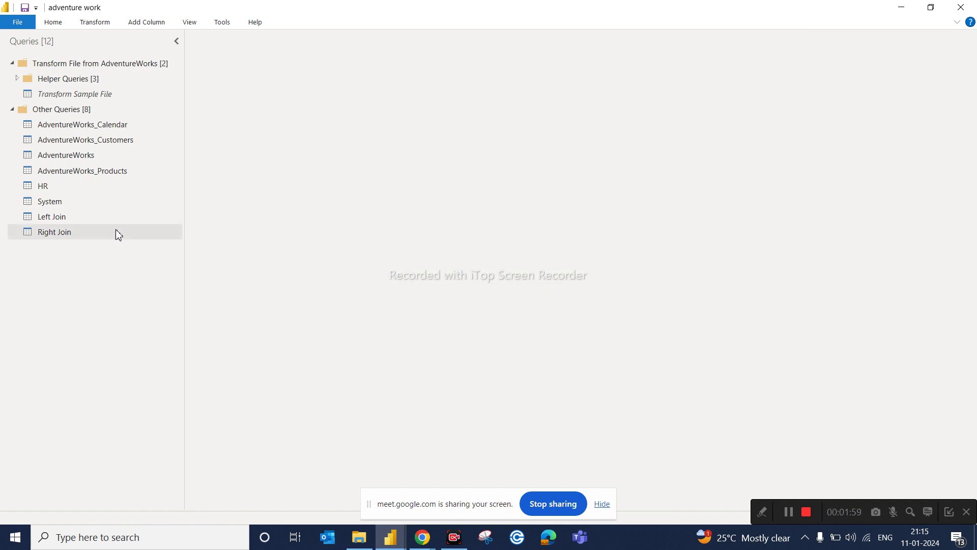
- Delete the Right Join and Left Join queries from Other Queries
click(59, 235)
right_click(60, 237)
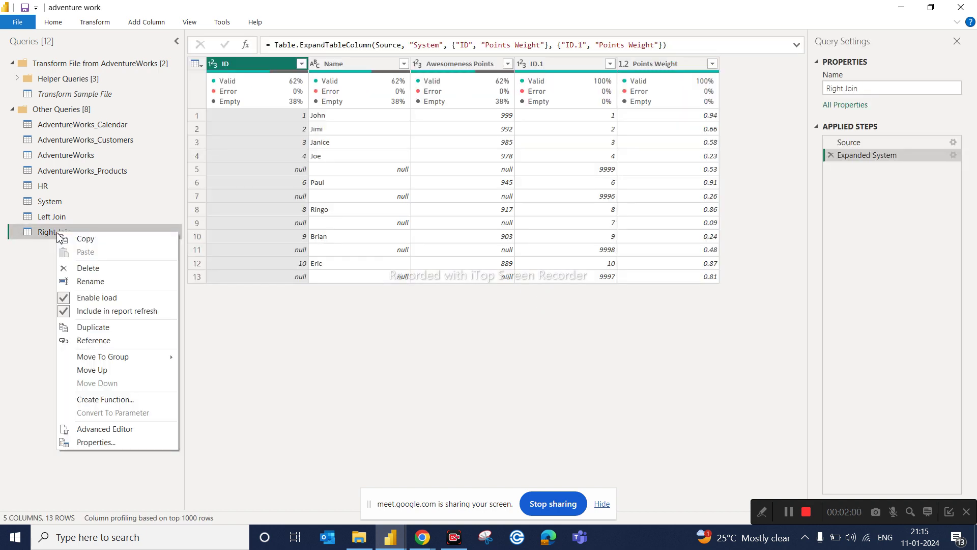
click(90, 269)
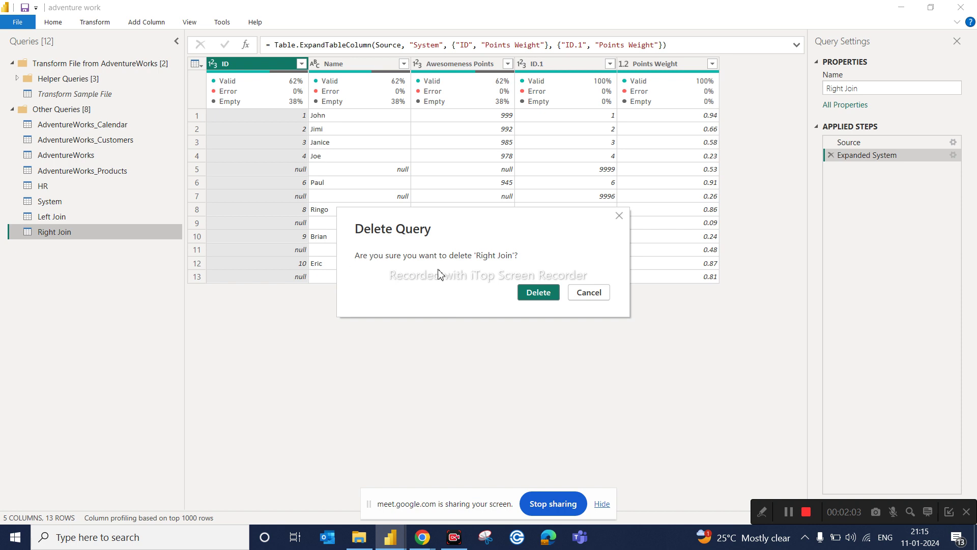
click(556, 298)
click(37, 216)
right_click(36, 215)
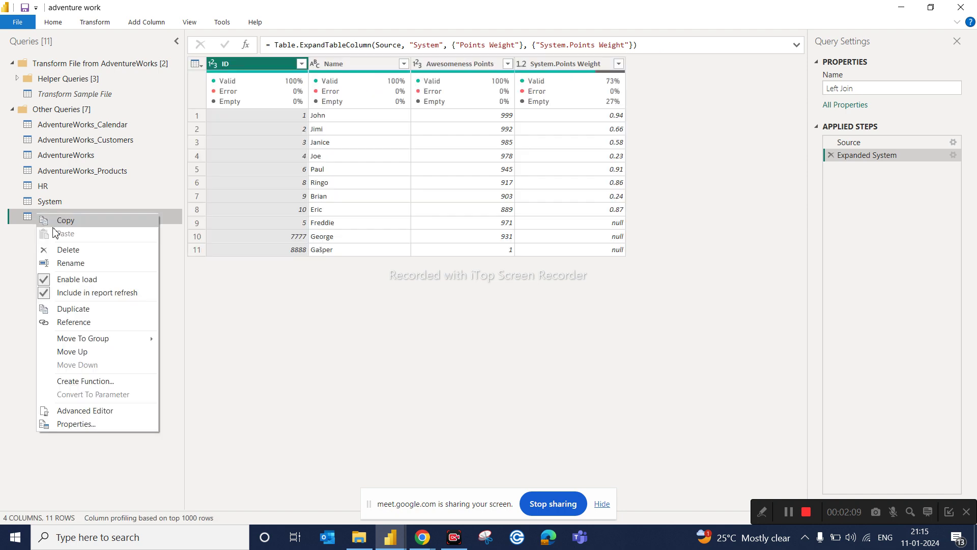
click(84, 251)
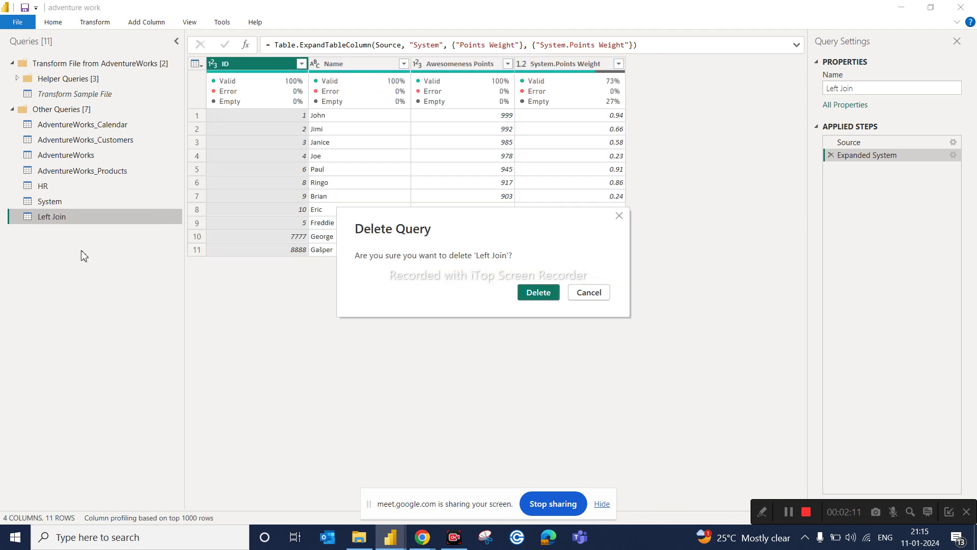
click(538, 292)
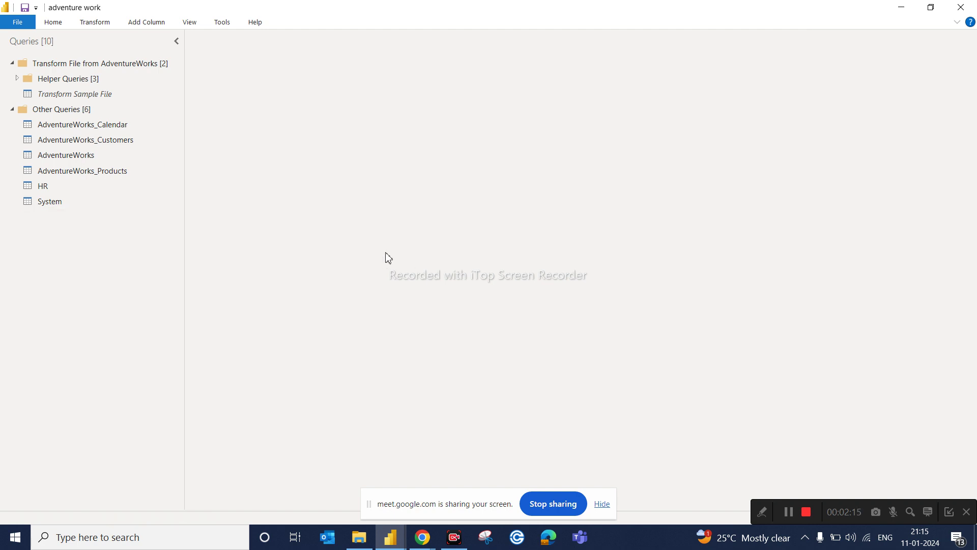
- Compare the columns and ID values of the HR and System tables
click(62, 186)
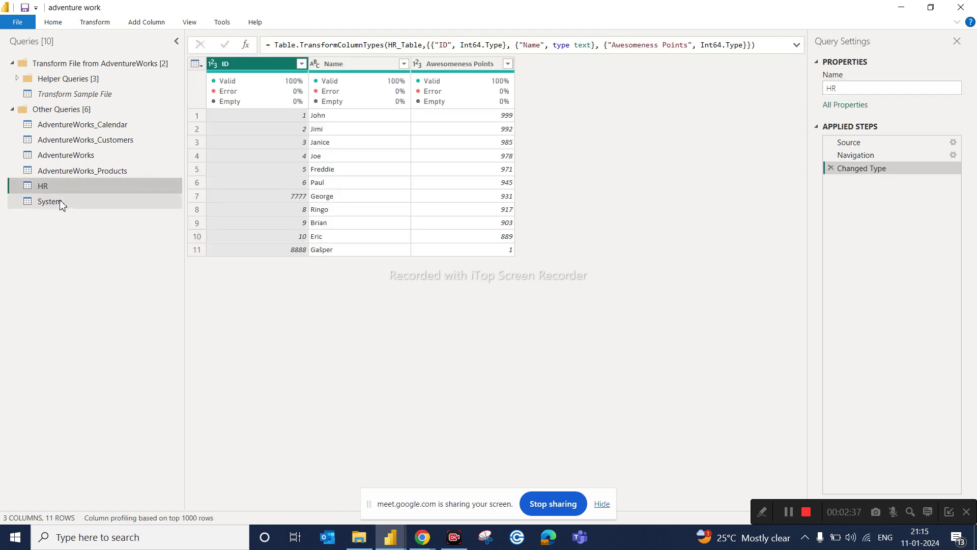
click(60, 201)
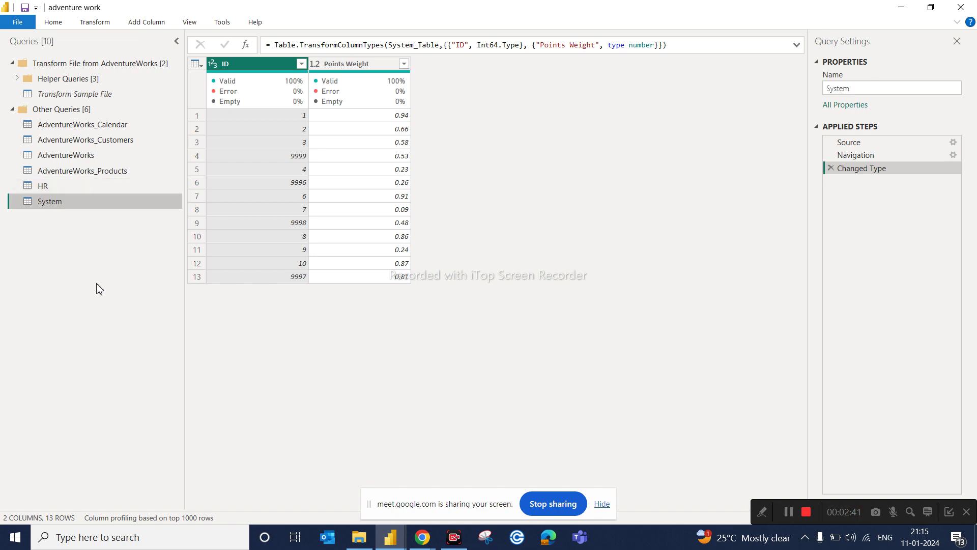
click(56, 185)
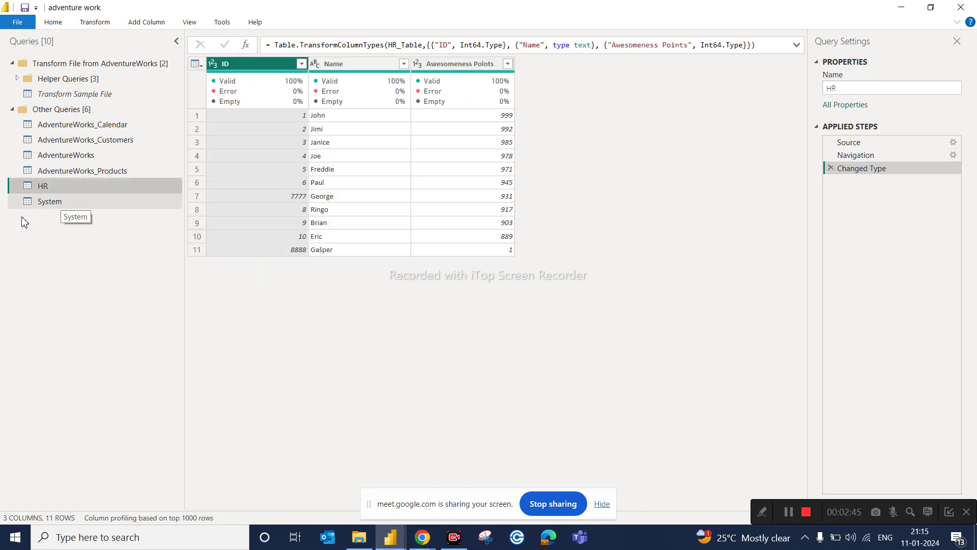
click(51, 203)
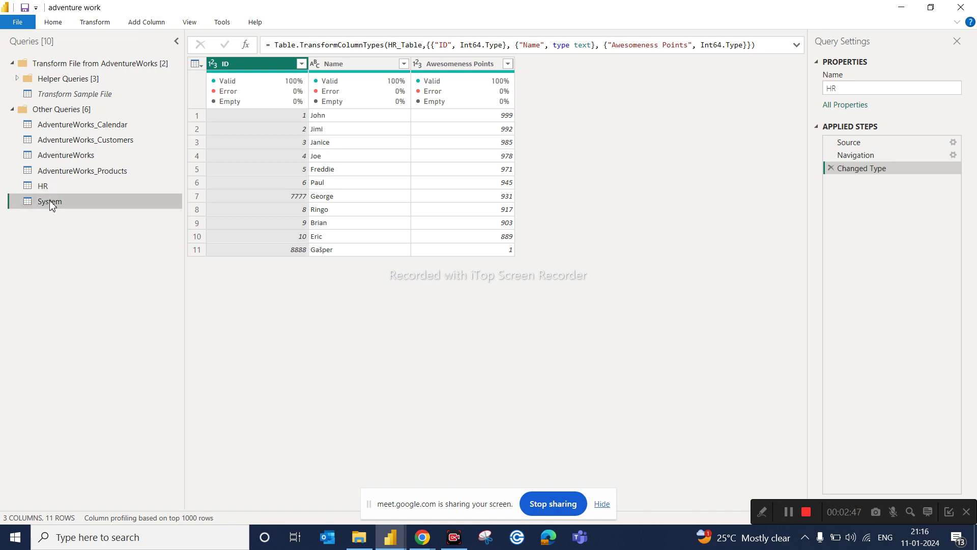
- Disable loading of the HR query into the report and accept the possible data loss
click(52, 183)
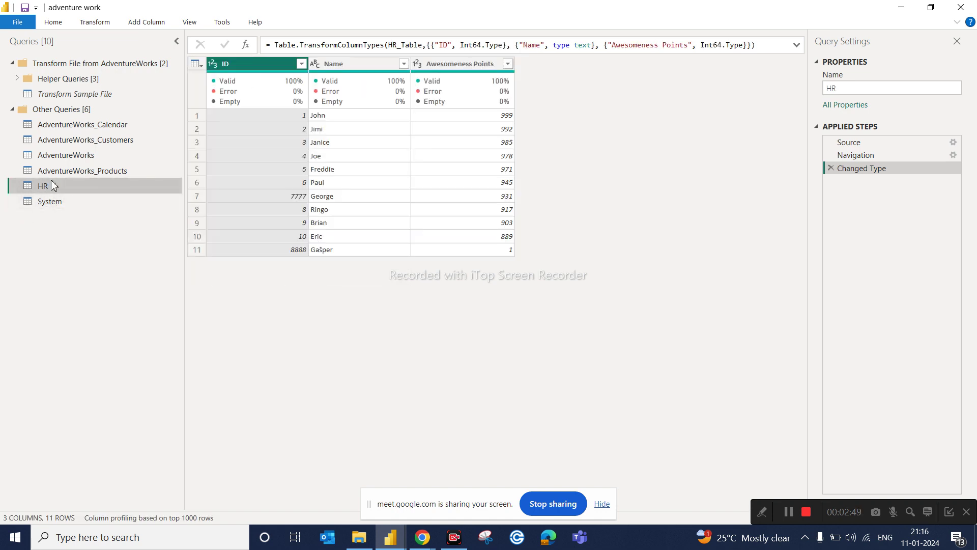
right_click(51, 181)
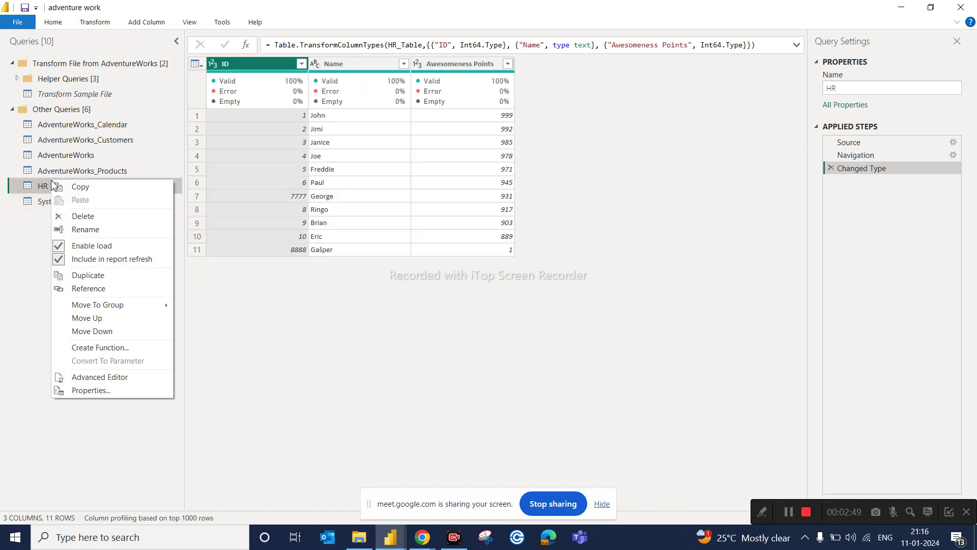
click(84, 247)
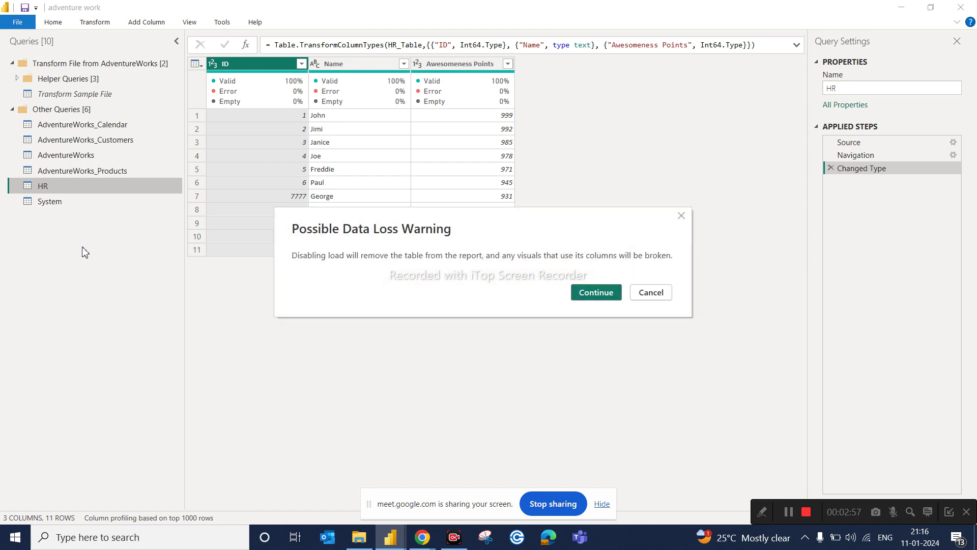
click(610, 292)
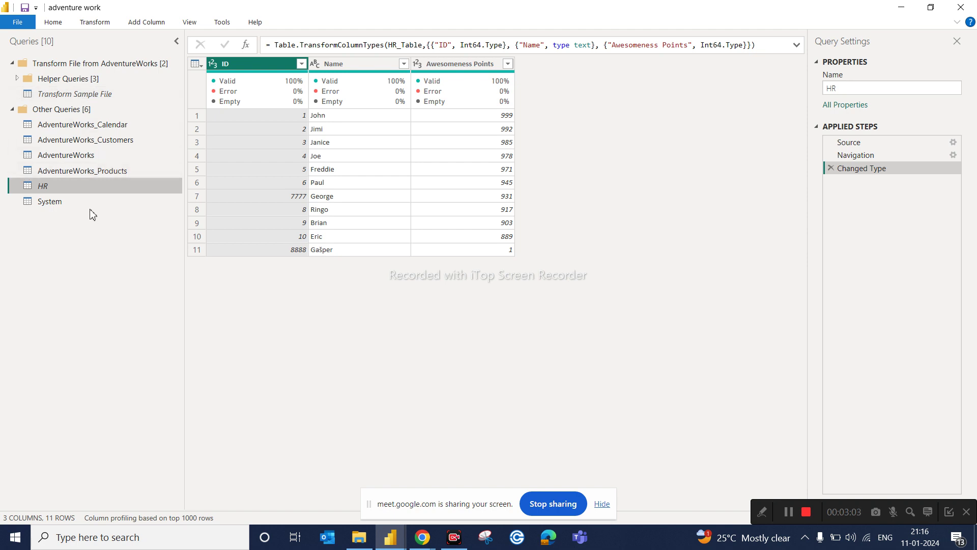
right_click(41, 186)
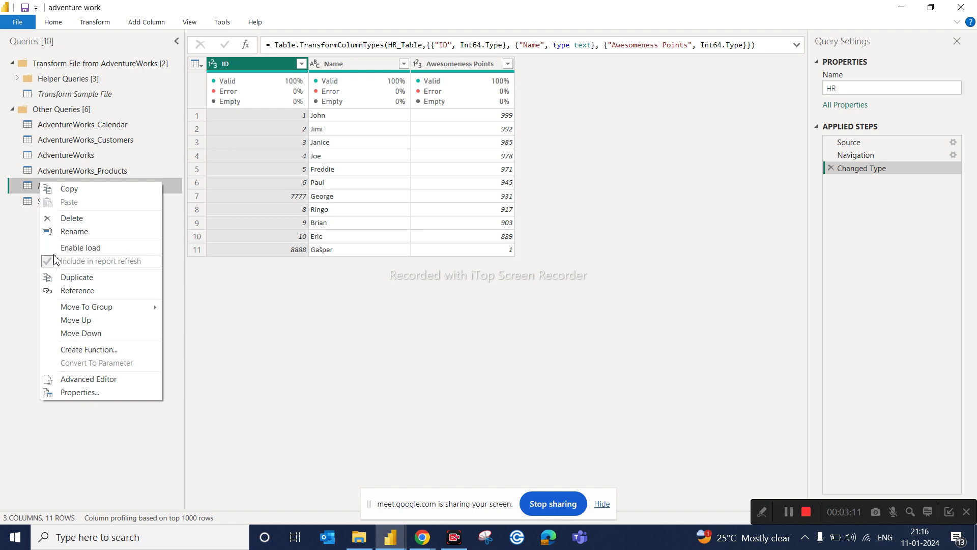
click(28, 253)
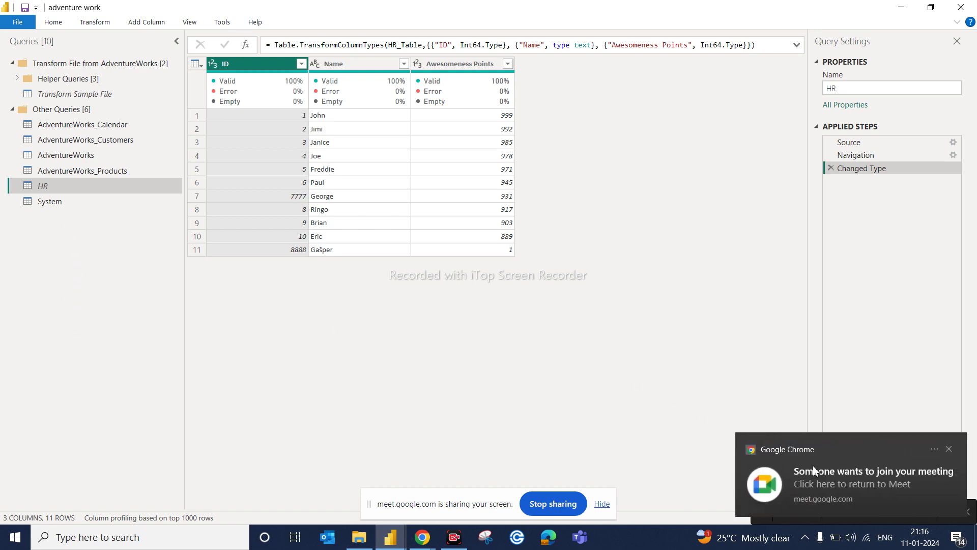
- Admit the waiting participant in Google Meet and switch back to the Power Query Editor
click(819, 473)
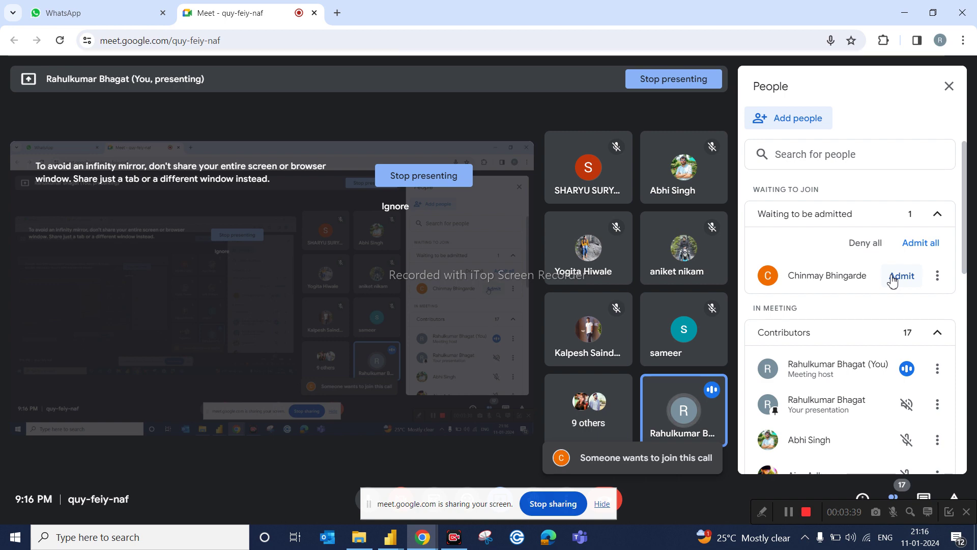
click(892, 277)
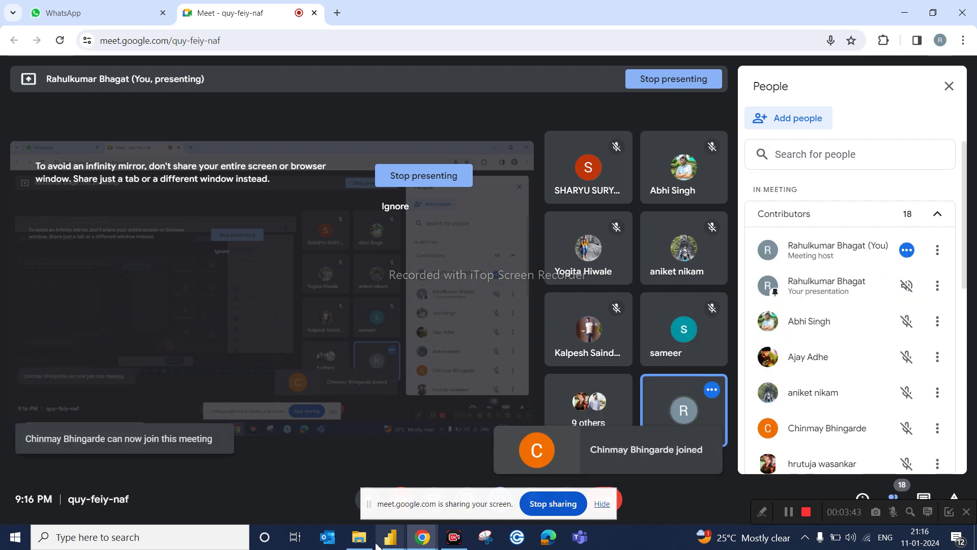
mouse_move(359, 537)
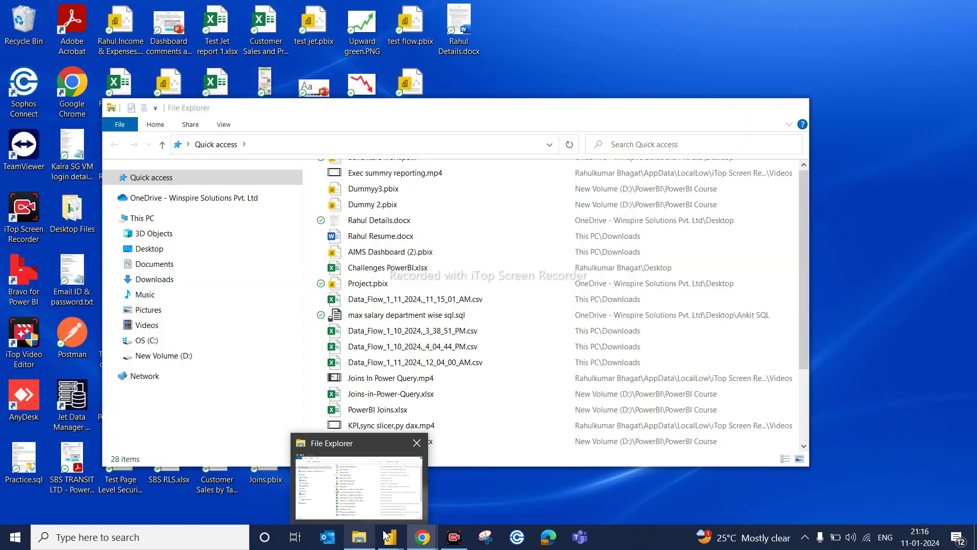
mouse_move(390, 537)
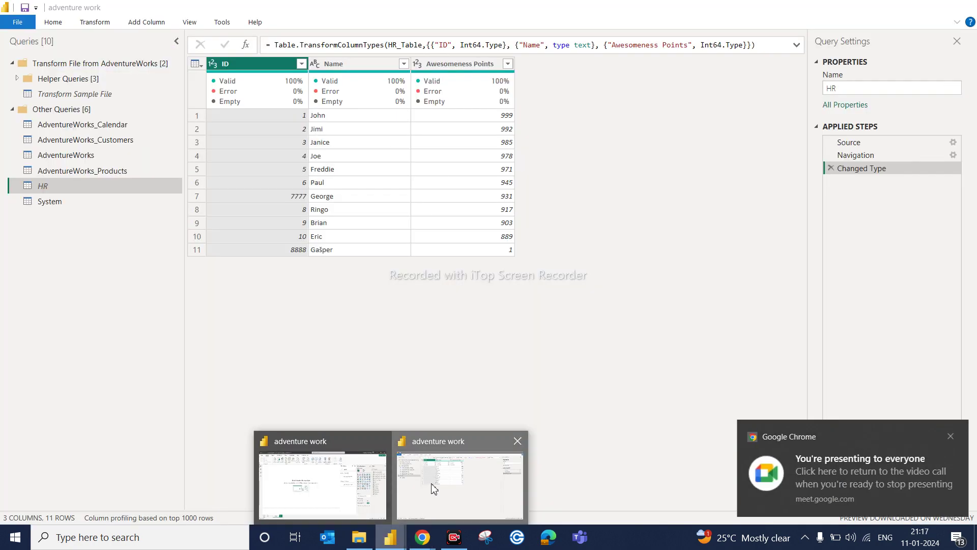
click(433, 489)
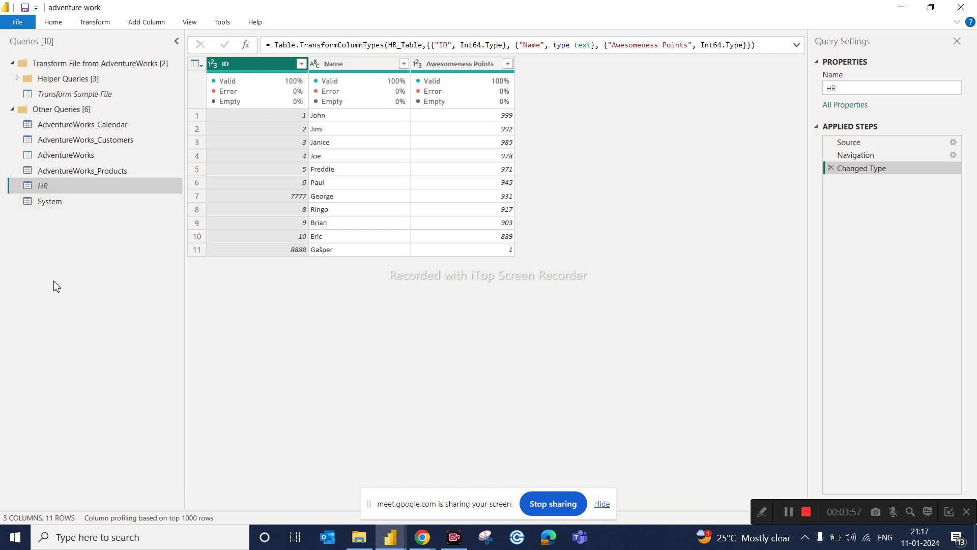
- Enable load for the HR query again
right_click(44, 189)
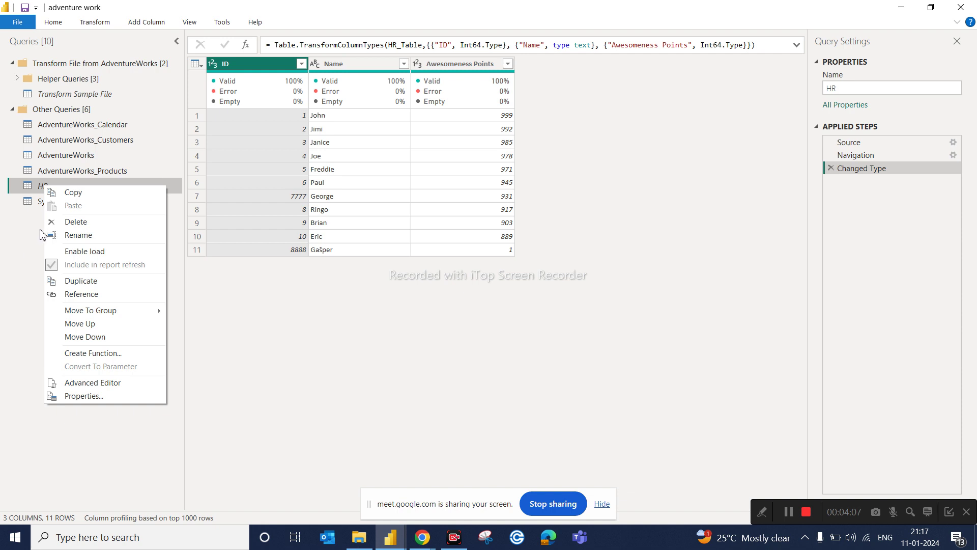
click(88, 251)
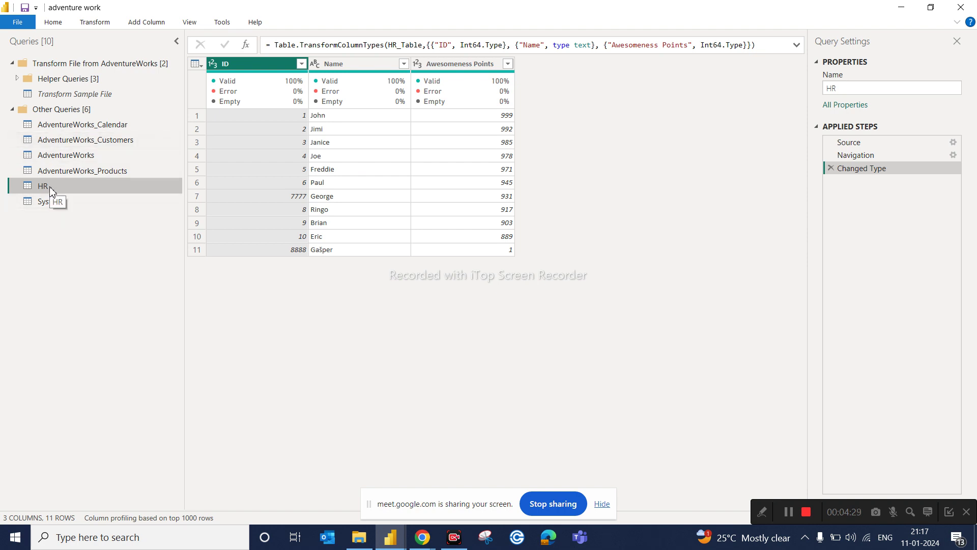
- Disable load for the HR query, accepting the possible data loss, and close and apply the query changes
right_click(175, 193)
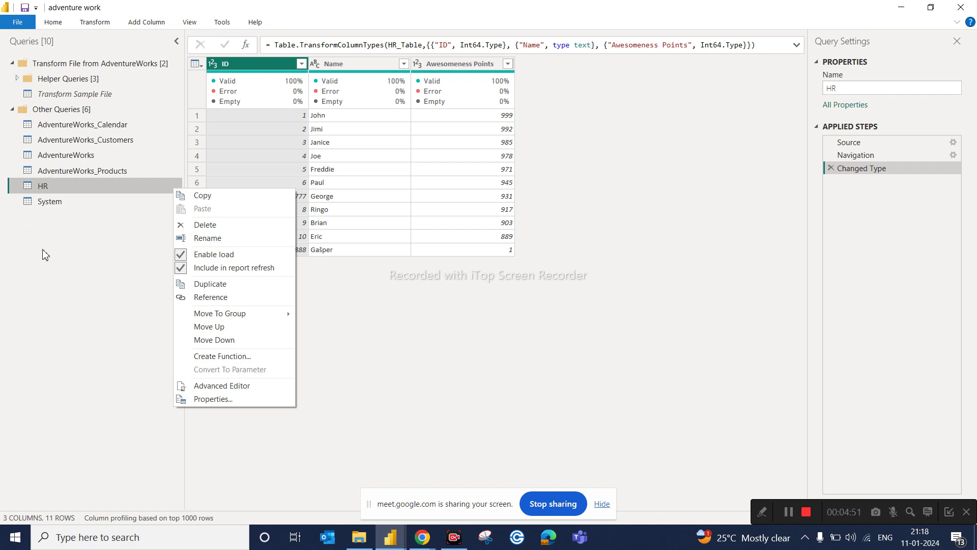
click(206, 258)
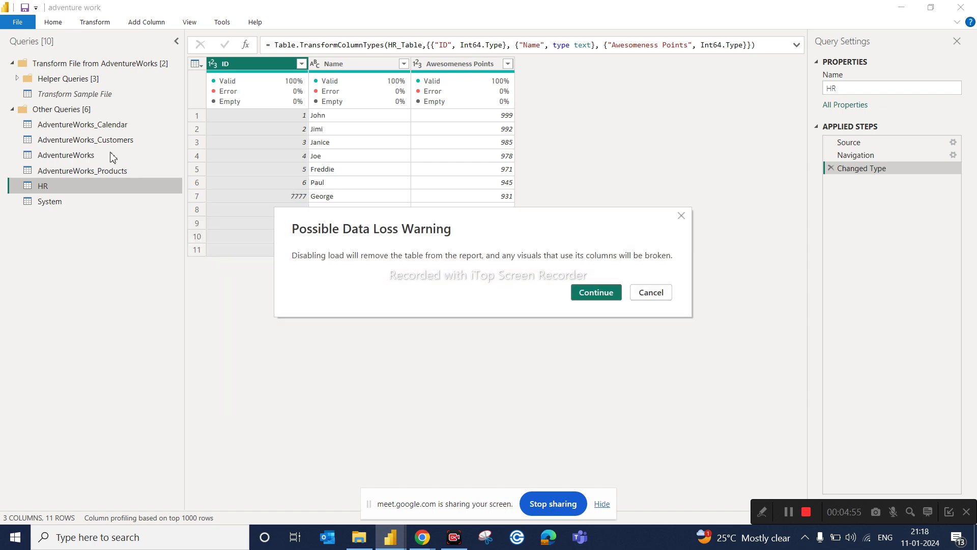
click(595, 293)
click(55, 22)
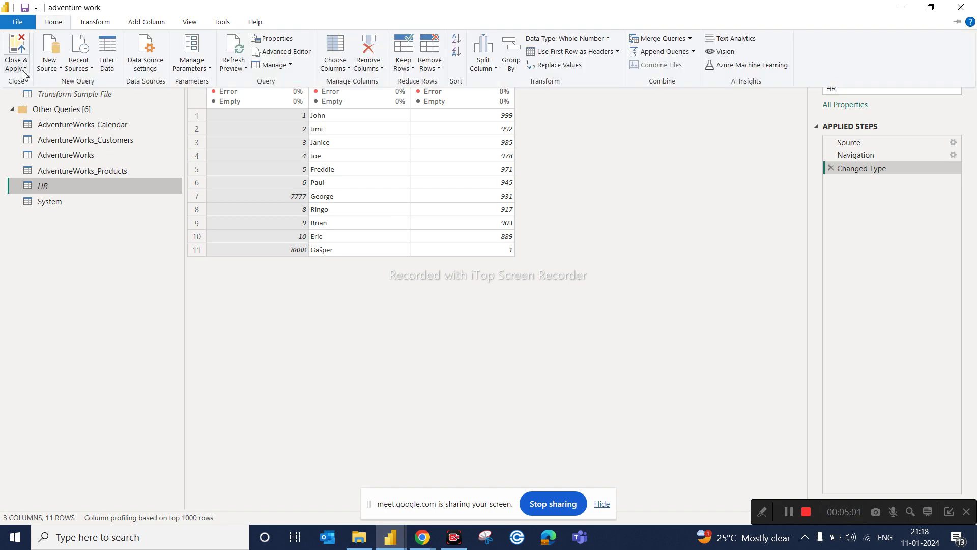
click(14, 66)
click(45, 85)
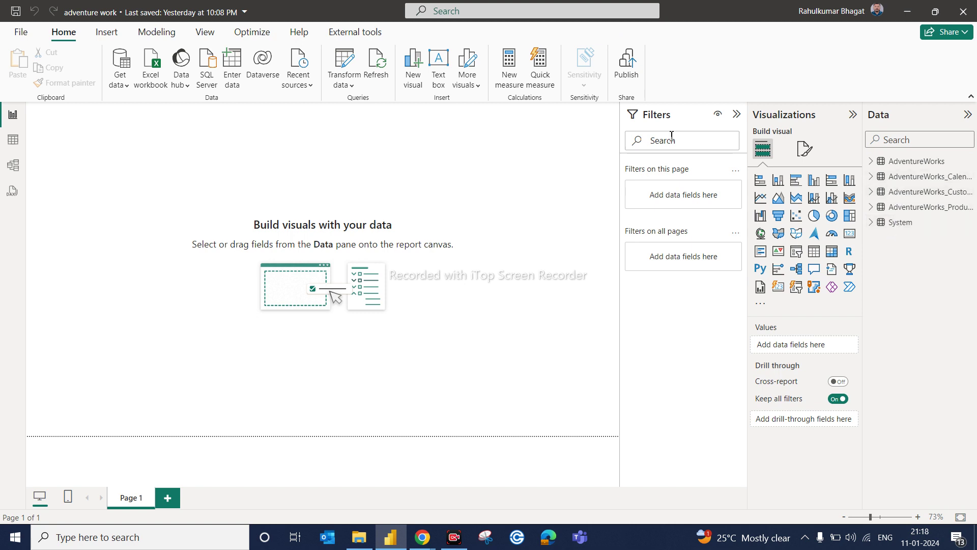
- Reopen the Power Query Editor from the report to transform the data
click(355, 82)
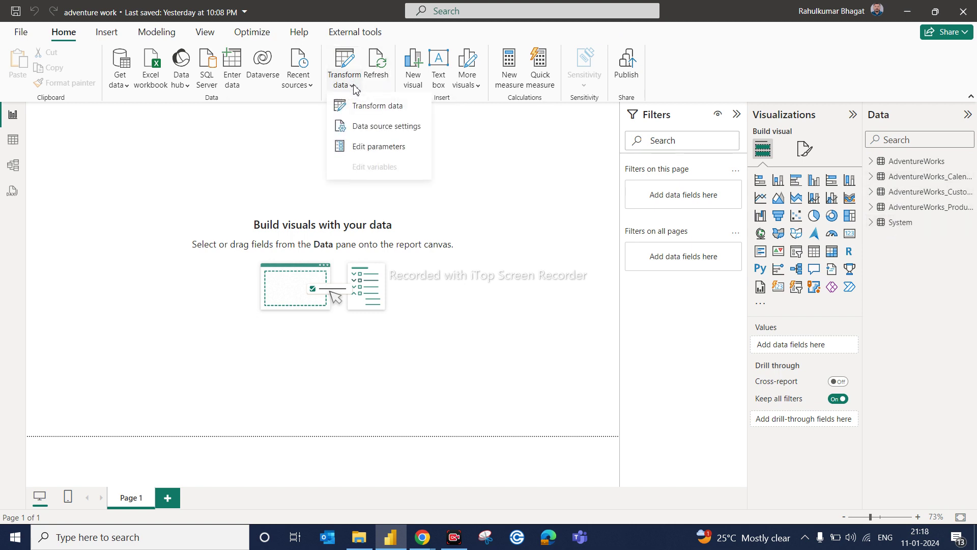
click(362, 106)
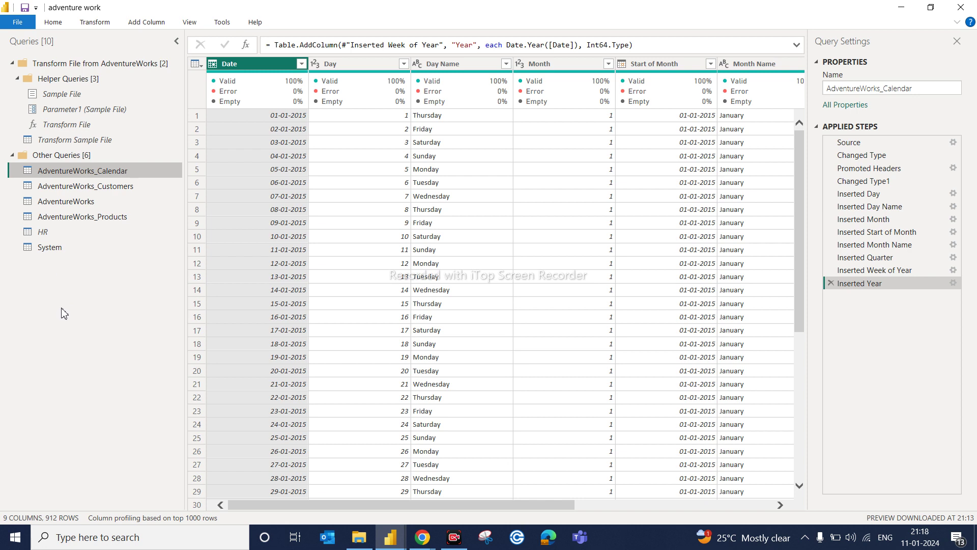
right_click(49, 237)
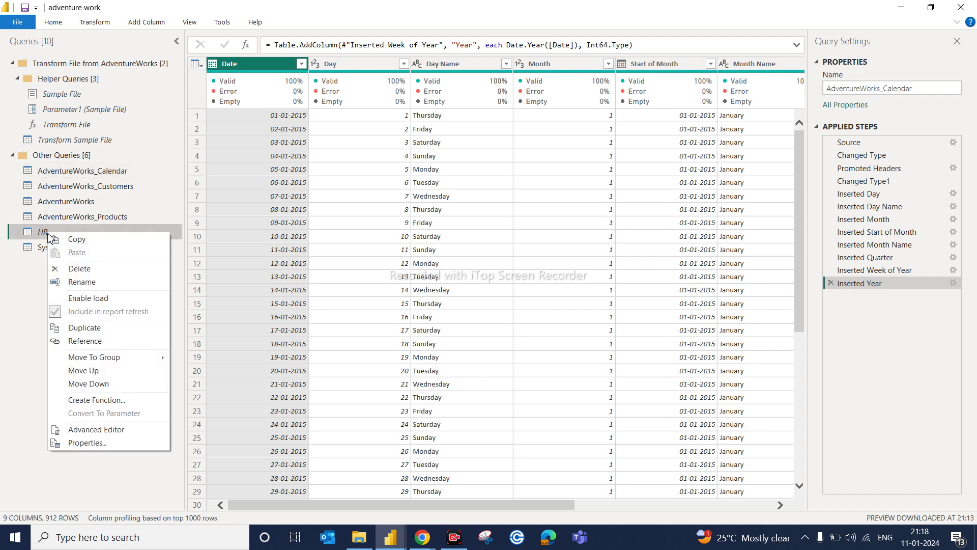
click(79, 269)
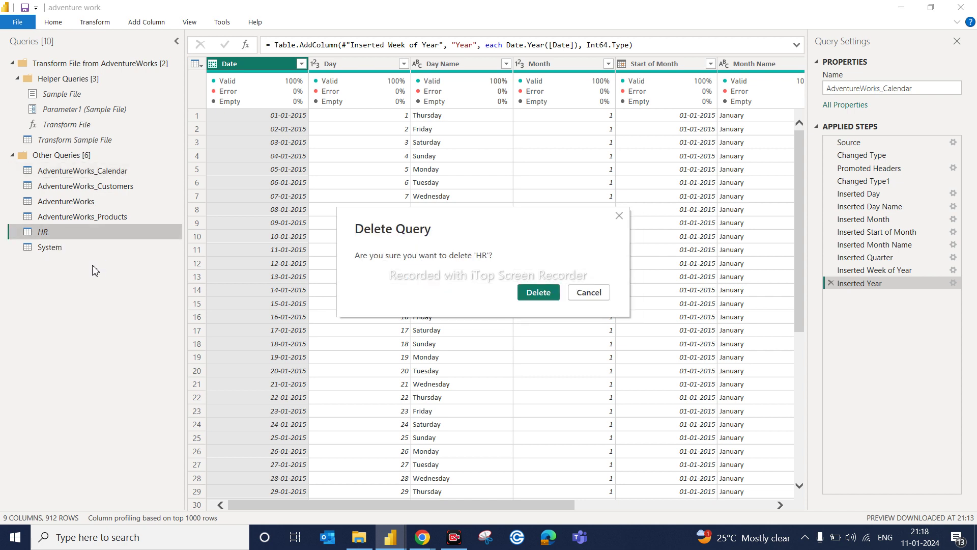
click(589, 294)
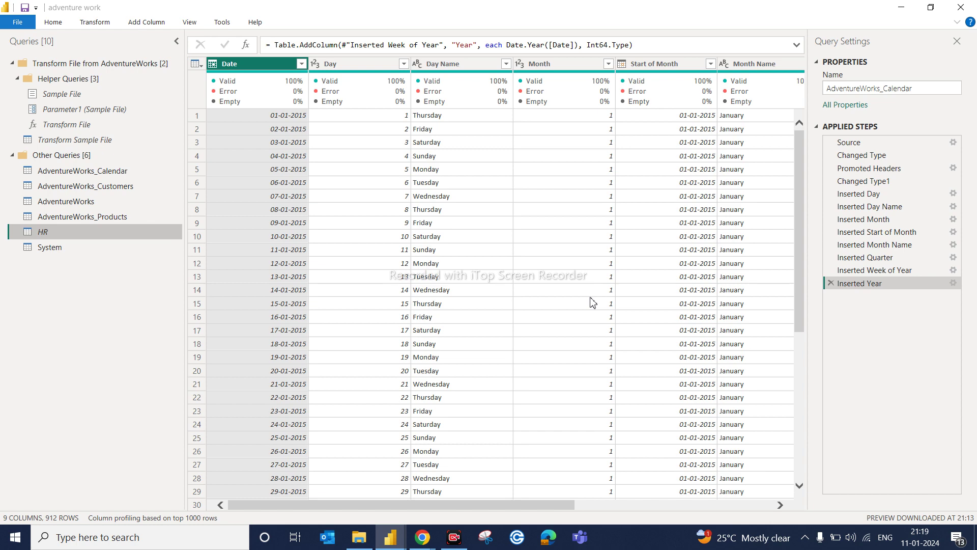
- Delete the HR query from Other Queries
click(116, 188)
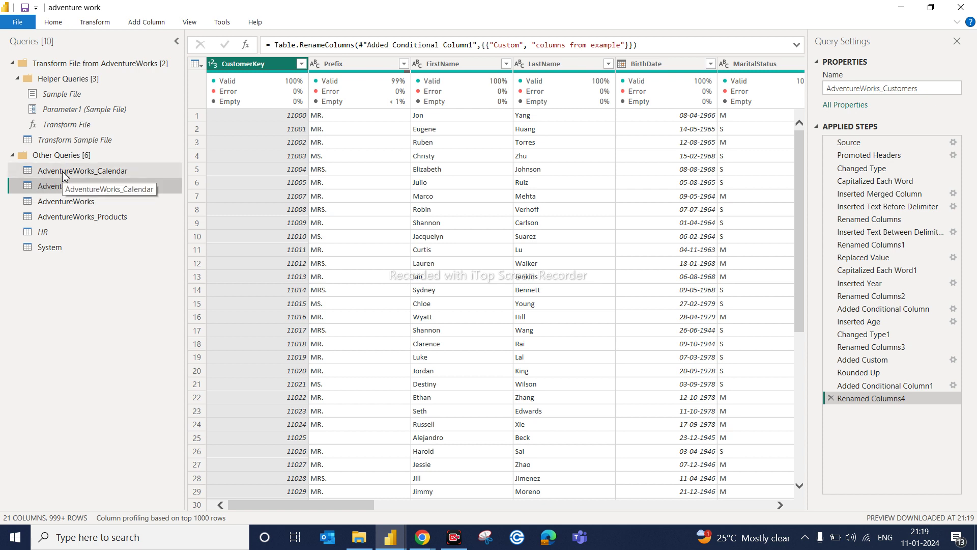
click(57, 234)
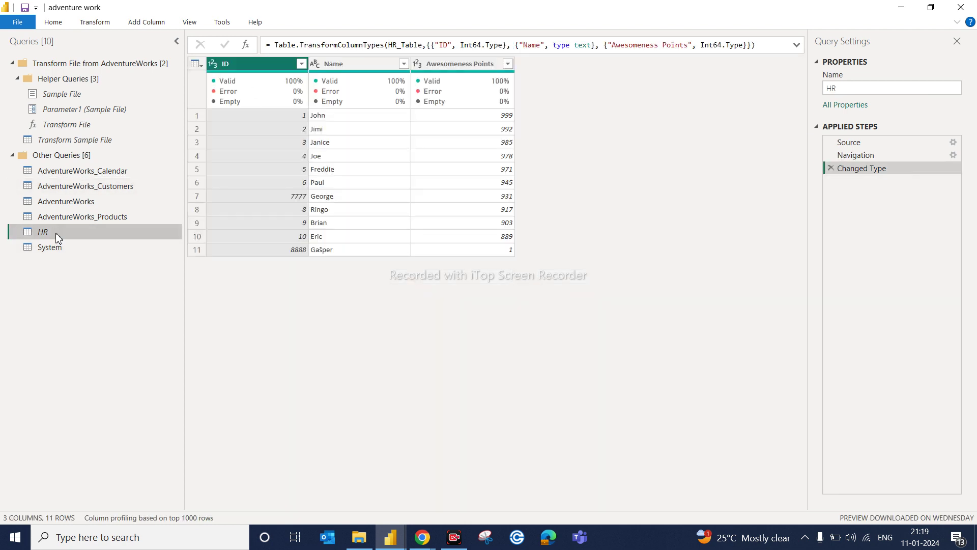
right_click(58, 238)
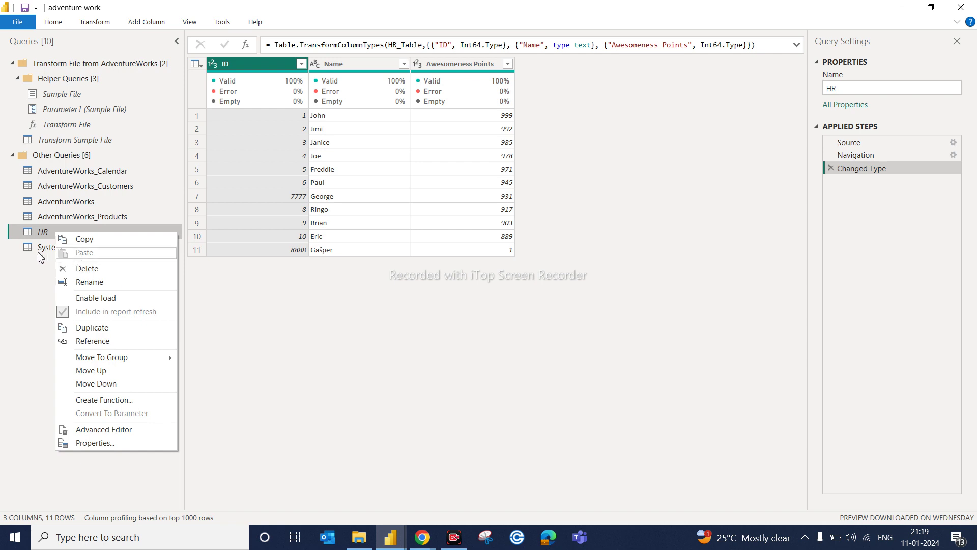
click(106, 266)
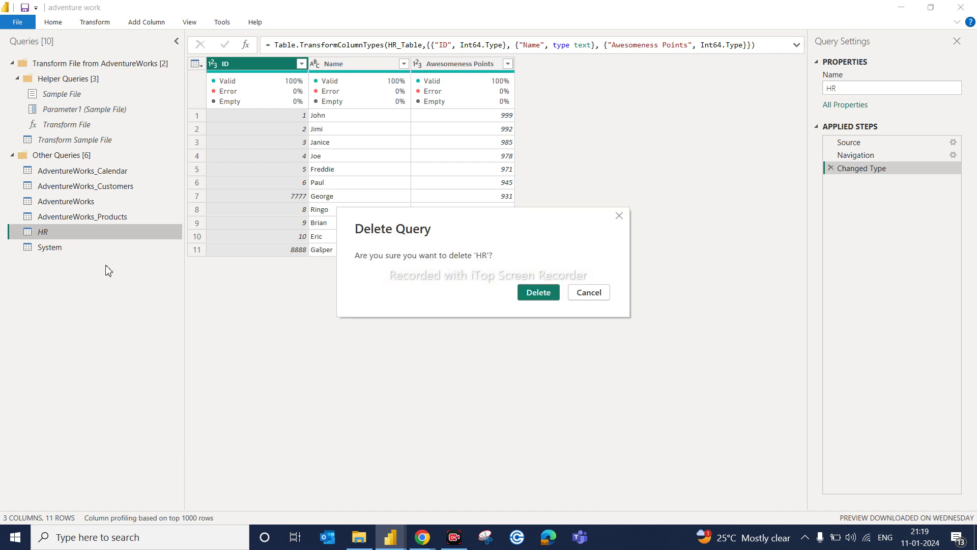
click(538, 291)
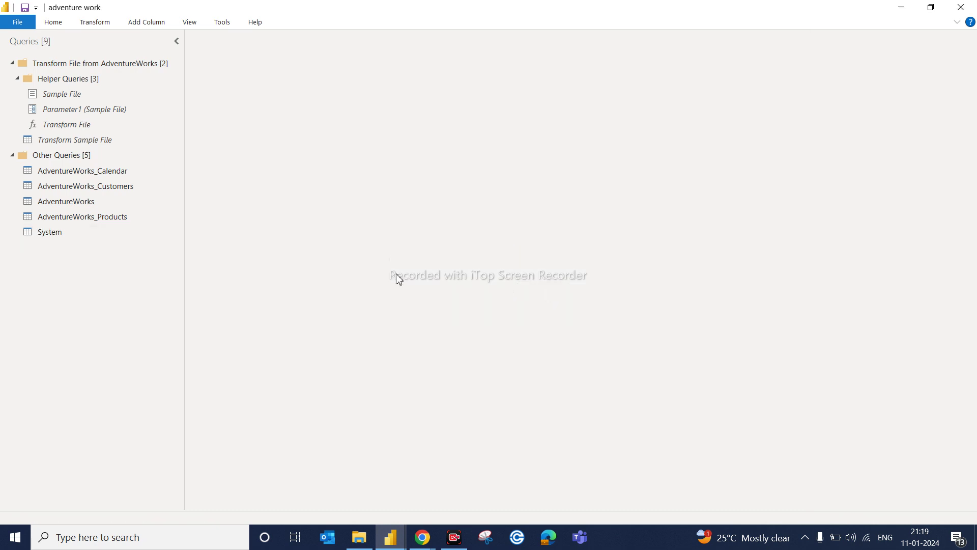
- Delete the System query from Other Queries
click(95, 238)
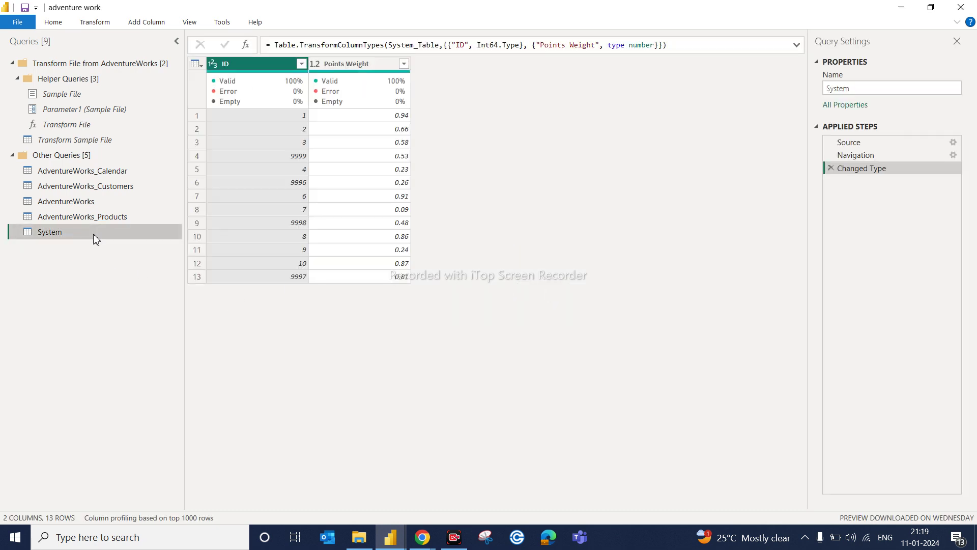
right_click(95, 237)
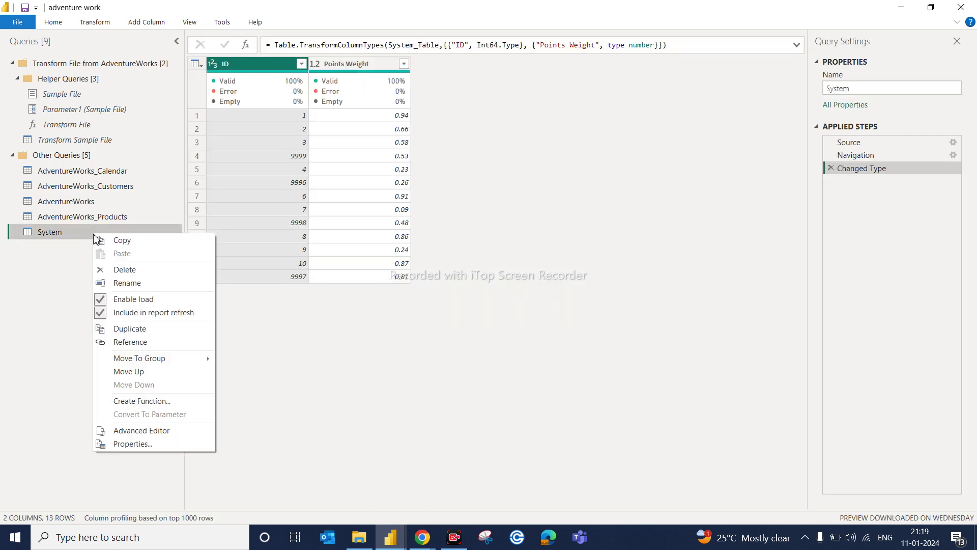
click(125, 269)
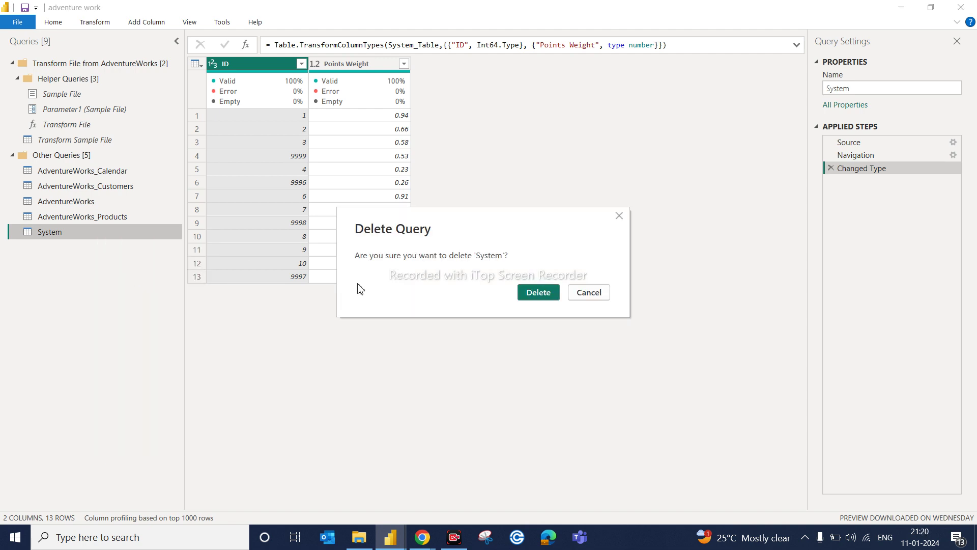
click(536, 293)
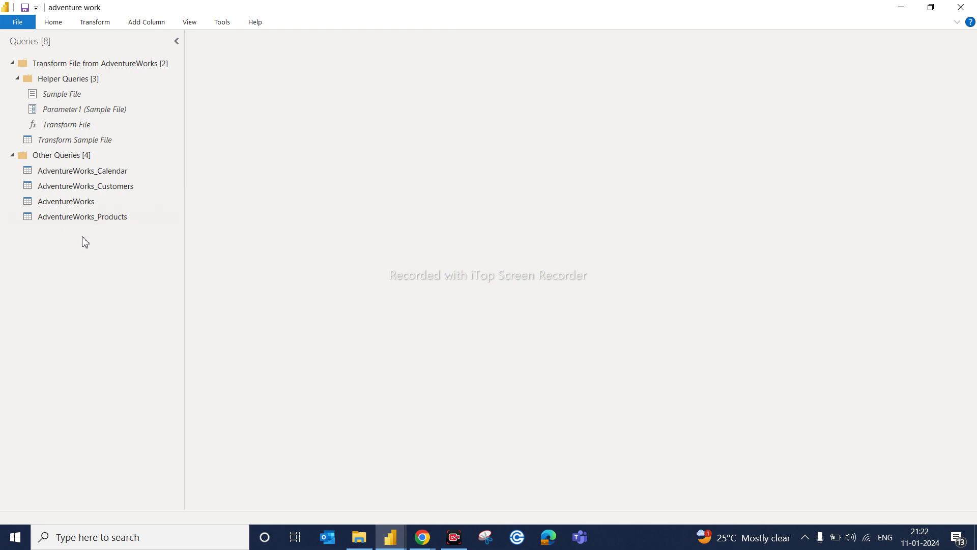
click(66, 217)
ctrl+click(72, 203)
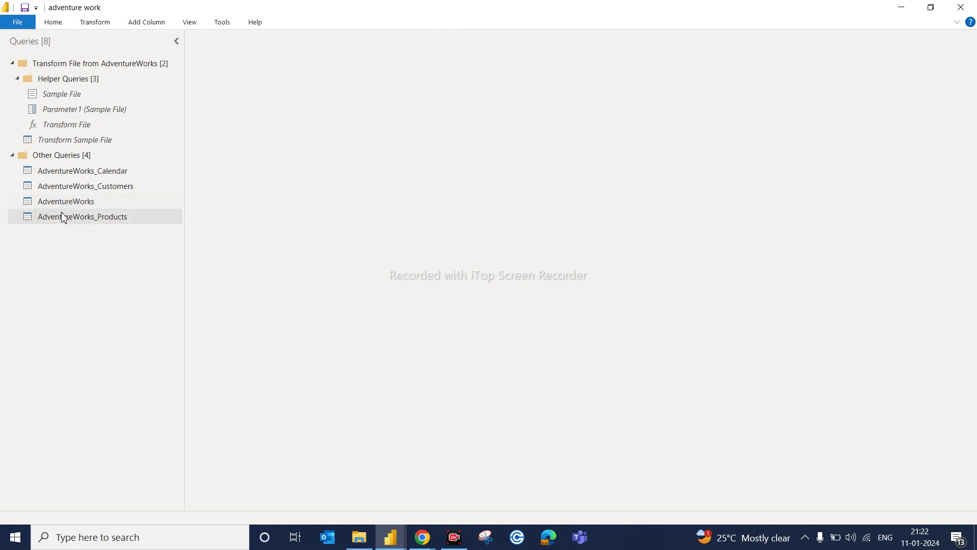
right_click(69, 203)
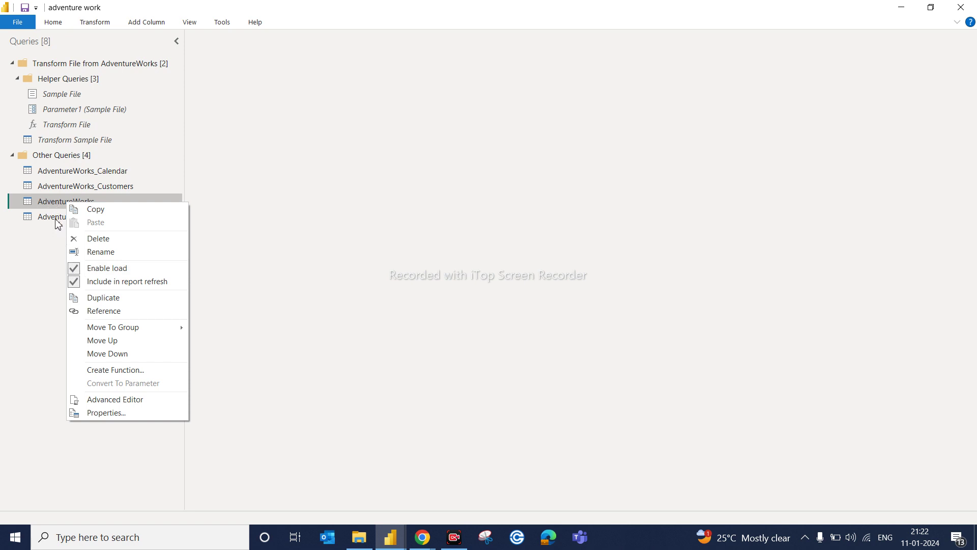
click(50, 258)
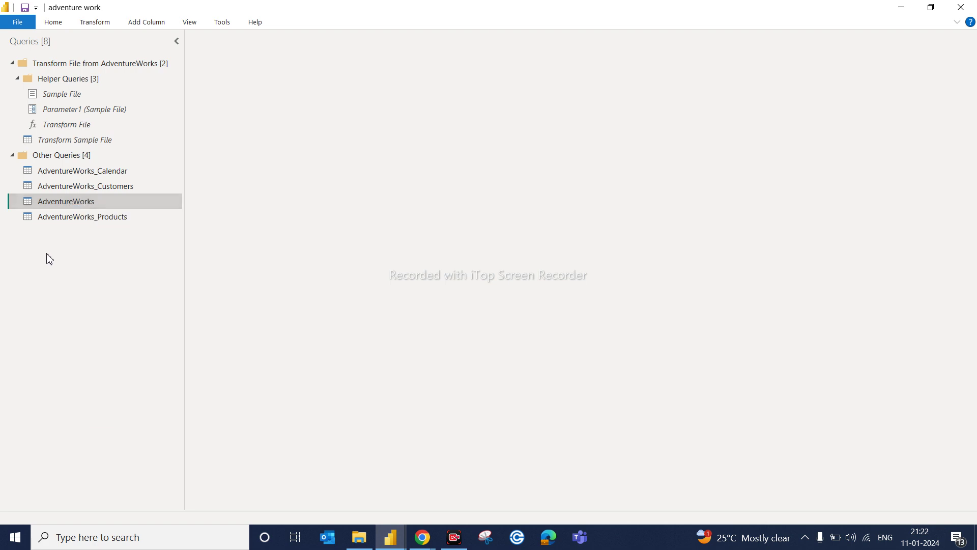
click(62, 24)
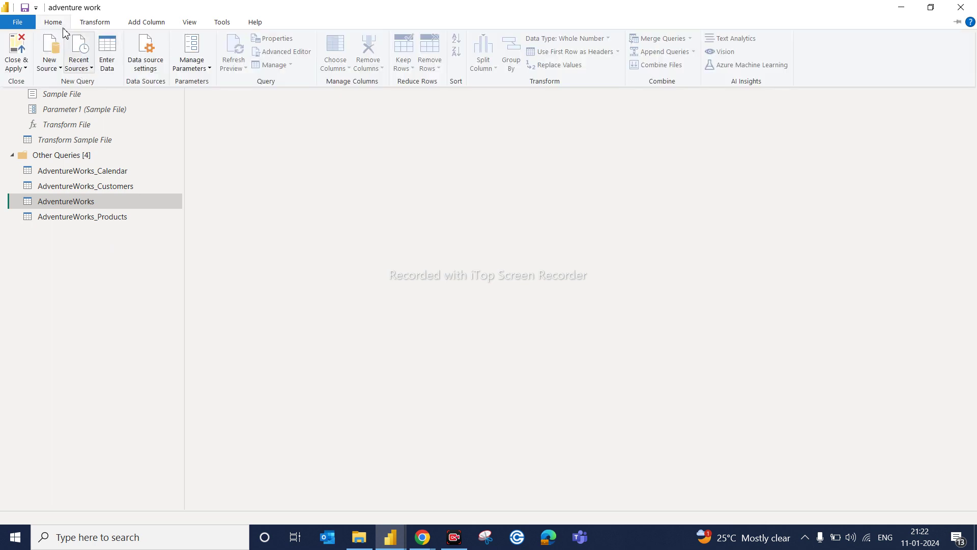
- Import AdventureWorks_Product_Categories.csv from the AdventureWorks CSV Files folder as a new Text/CSV query, keeping the default import settings
click(60, 72)
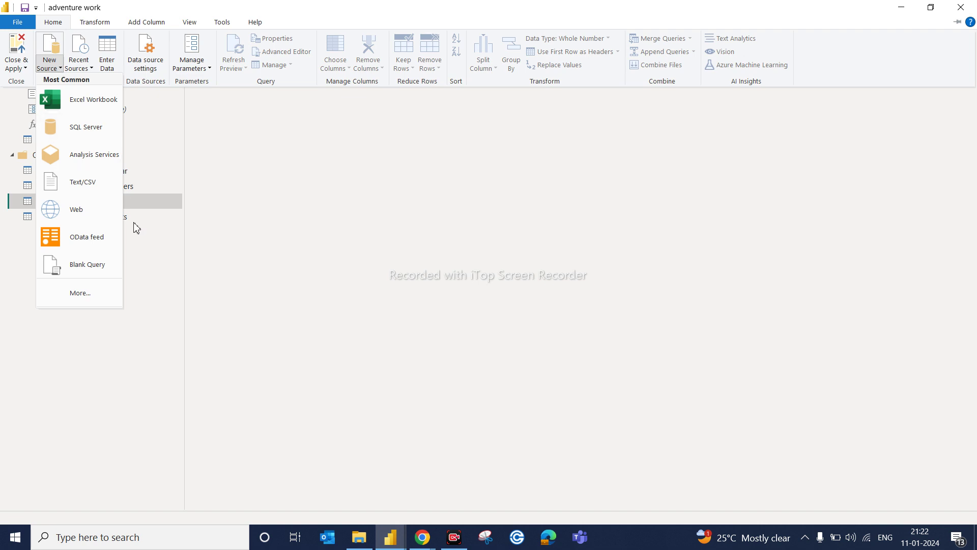
click(252, 193)
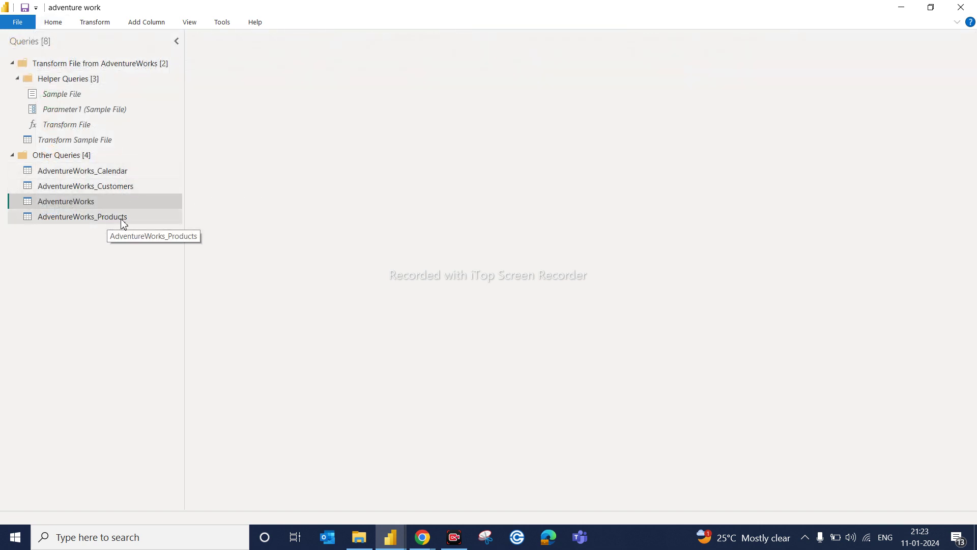
click(53, 24)
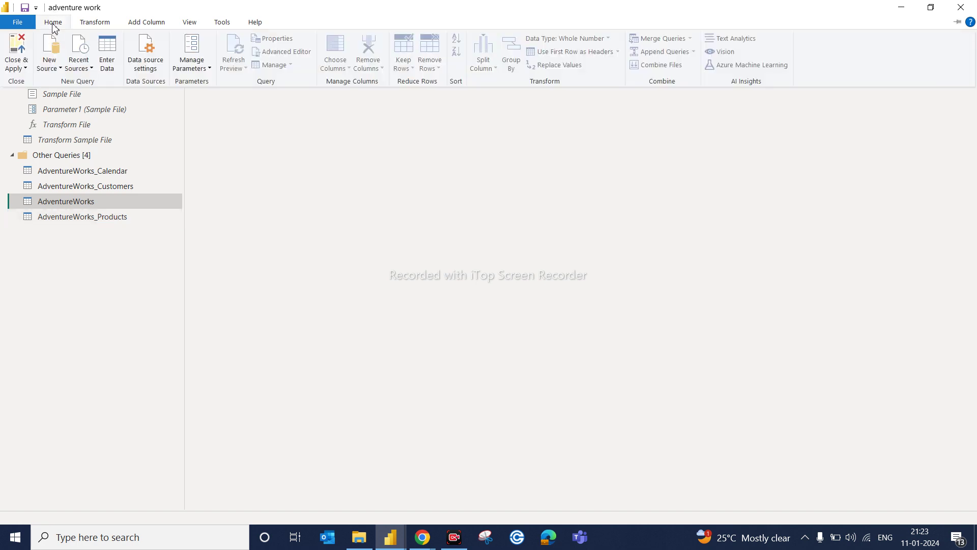
click(51, 65)
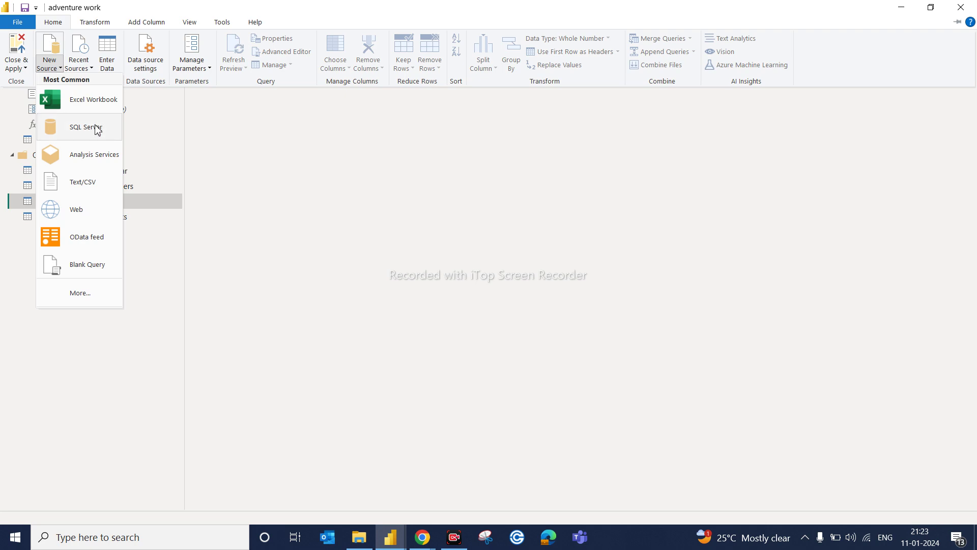
click(97, 185)
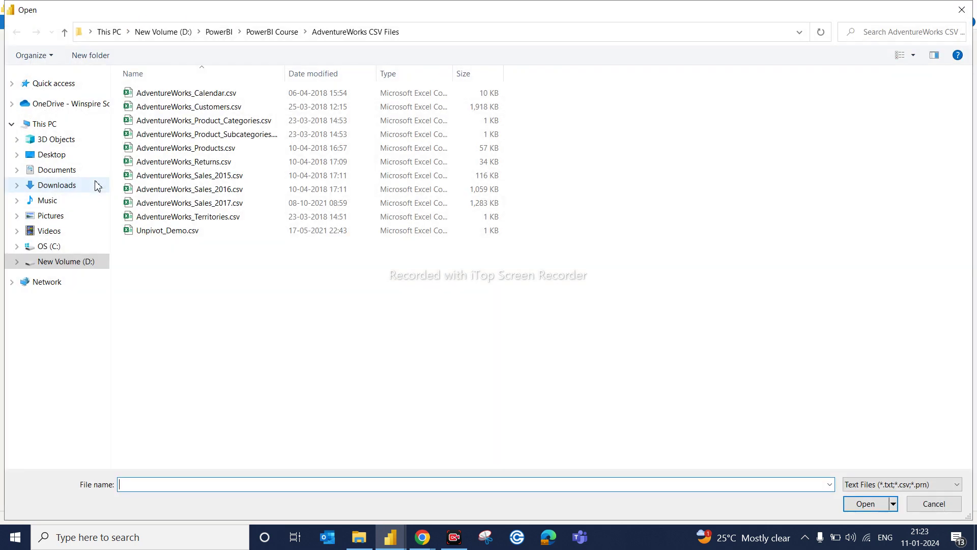
click(245, 125)
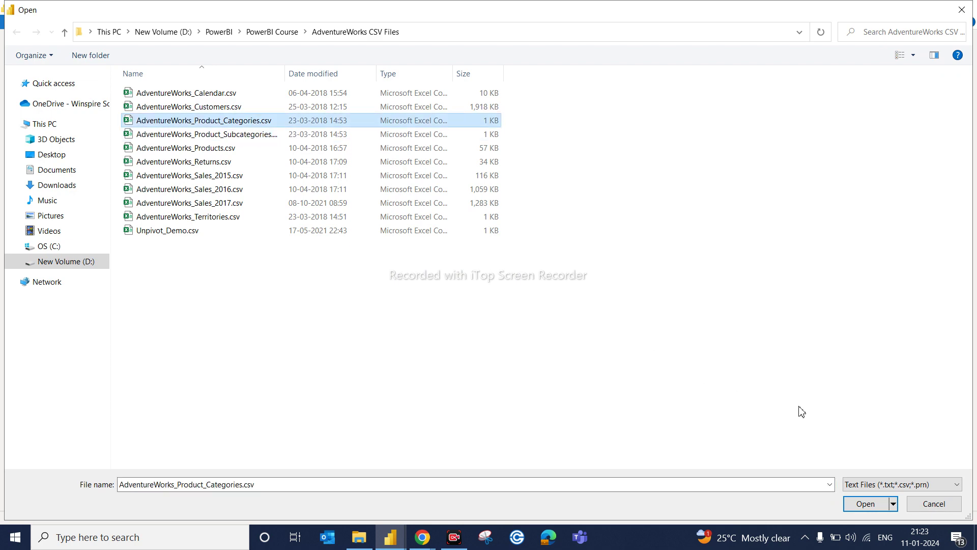
click(866, 503)
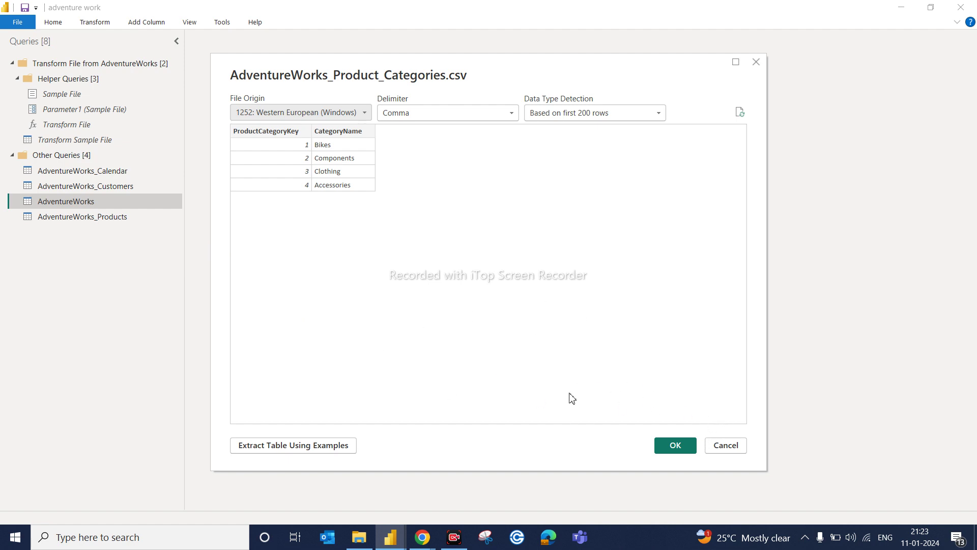
click(676, 450)
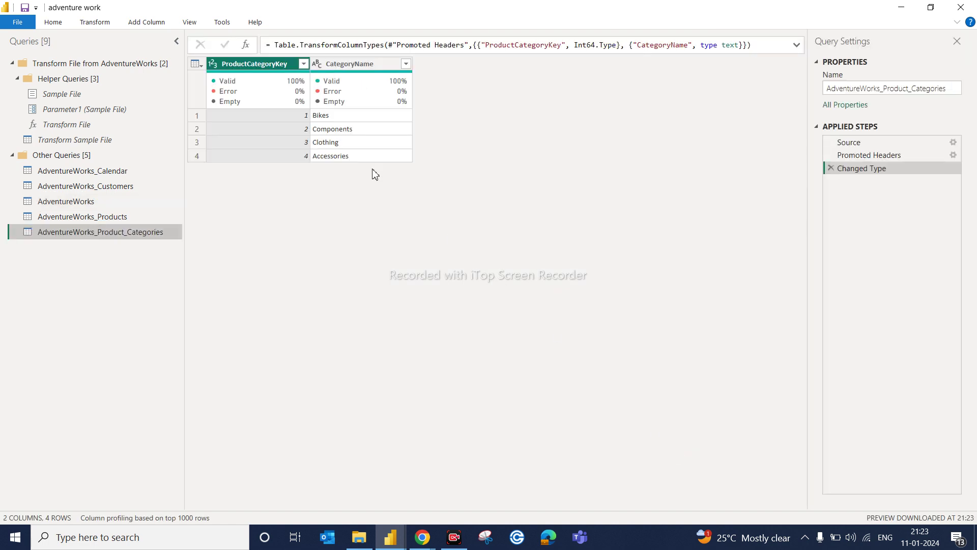
- Admit the waiting participant to the Google Meet call in Chrome and return to the Power Query Editor
mouse_move(370, 96)
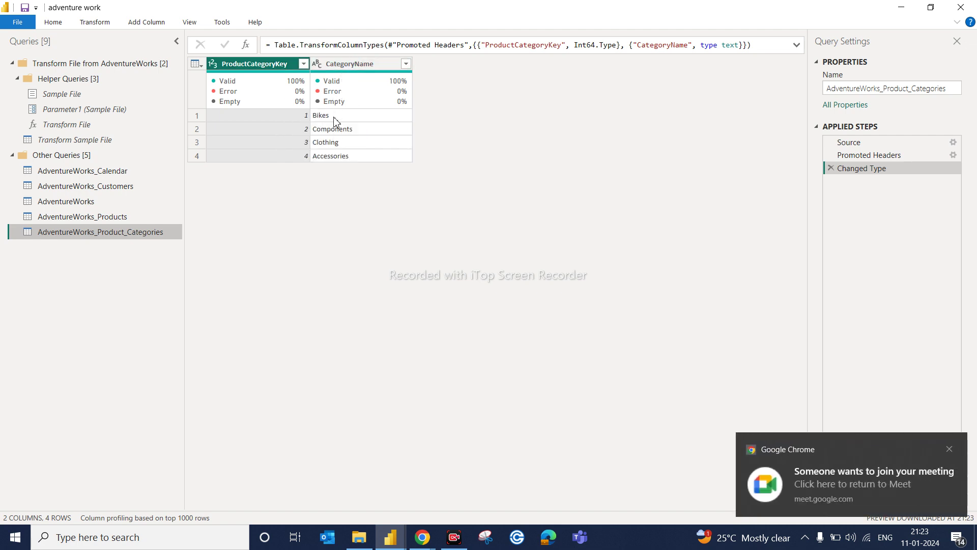
click(825, 496)
click(905, 276)
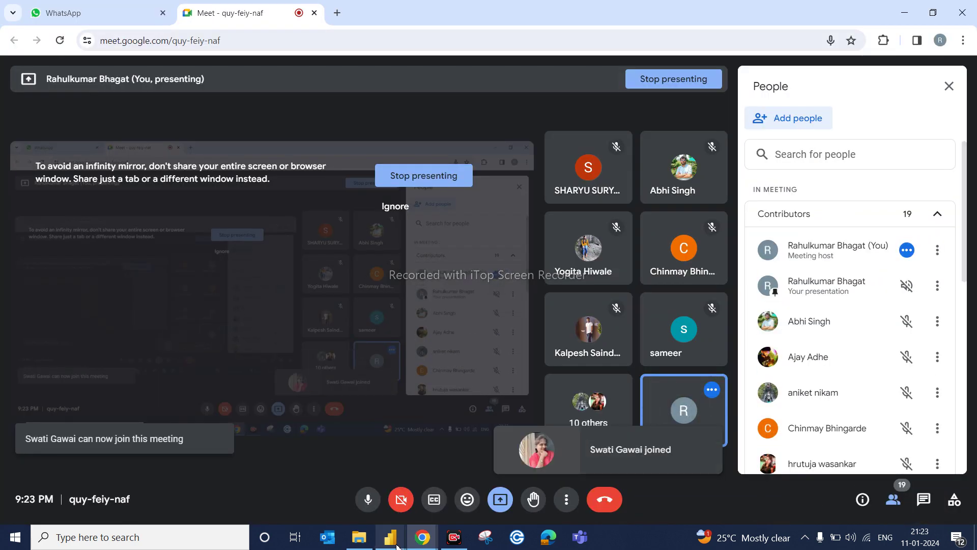
mouse_move(390, 537)
click(450, 476)
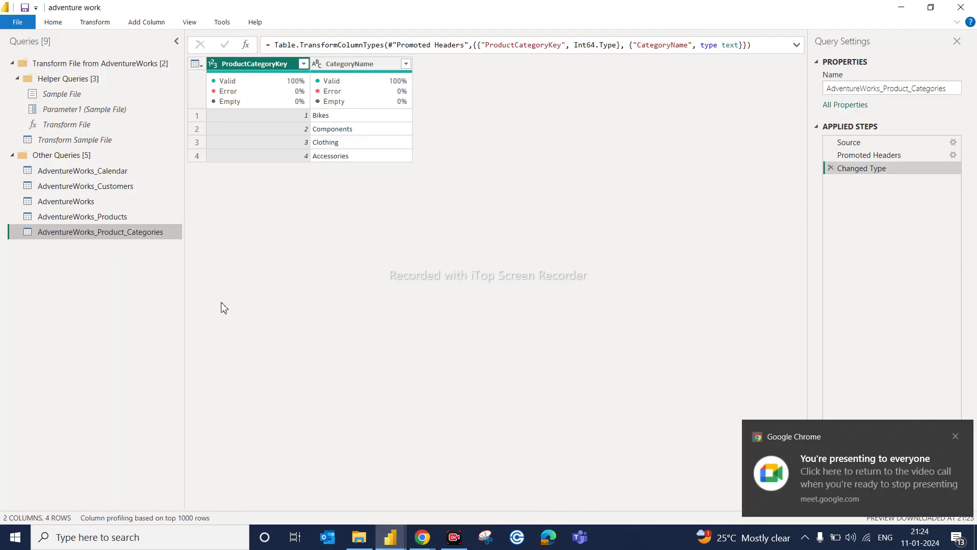
- Import AdventureWorks_Product_Subcategories.csv as a new Text/CSV query and inspect its ProductCategoryKey and ProductSubcategoryKey columns
click(57, 22)
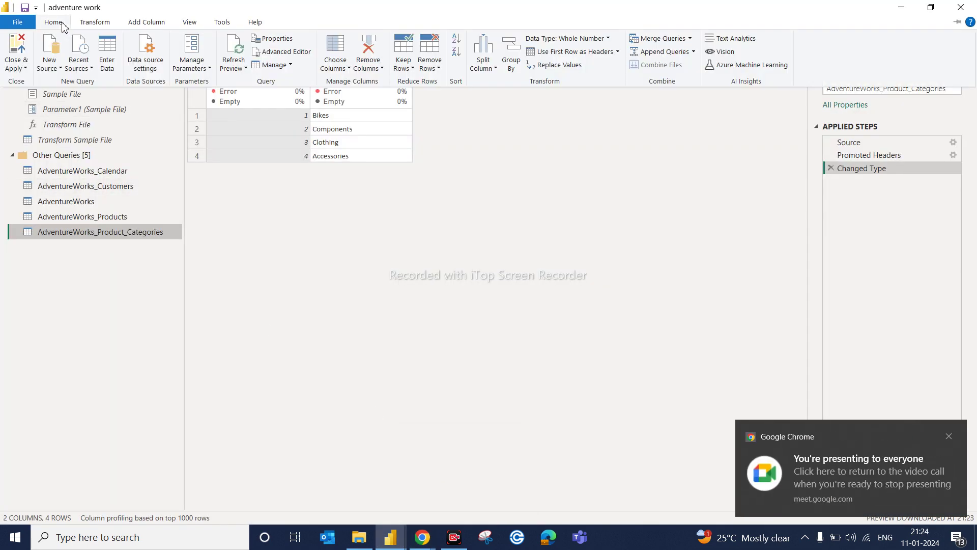
click(64, 69)
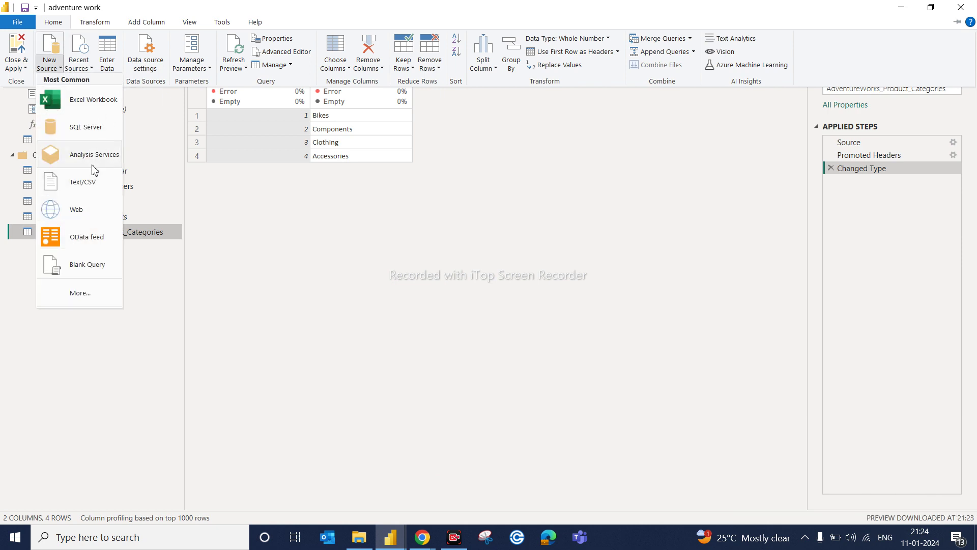
click(87, 70)
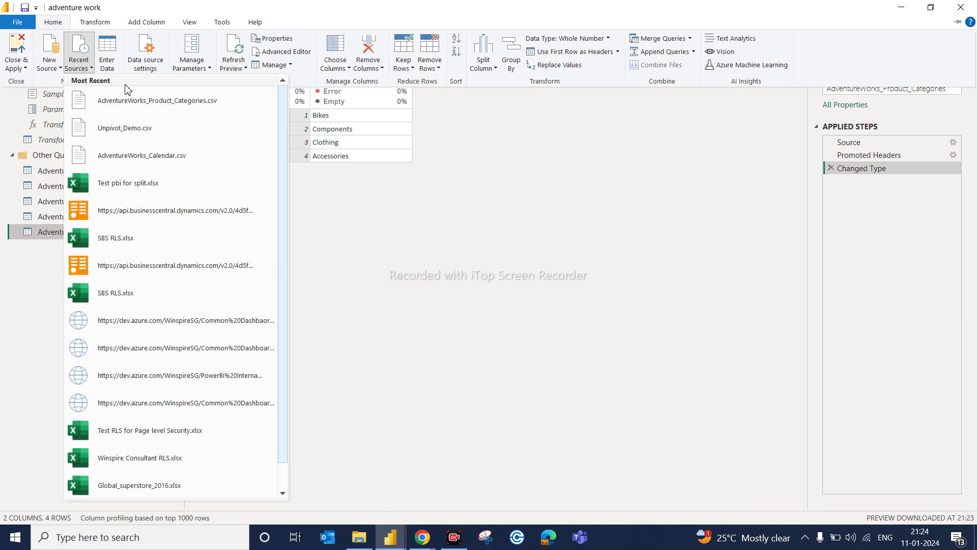
click(60, 69)
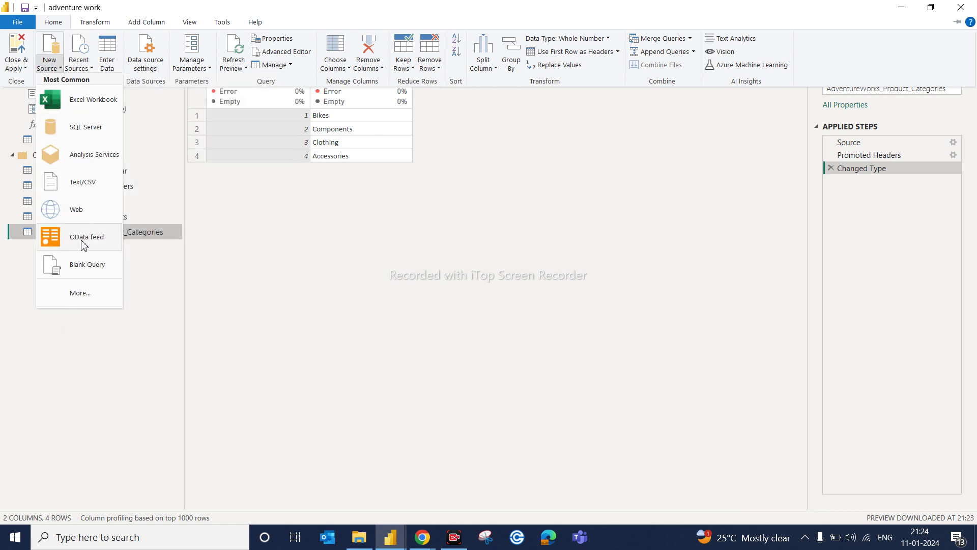
click(88, 191)
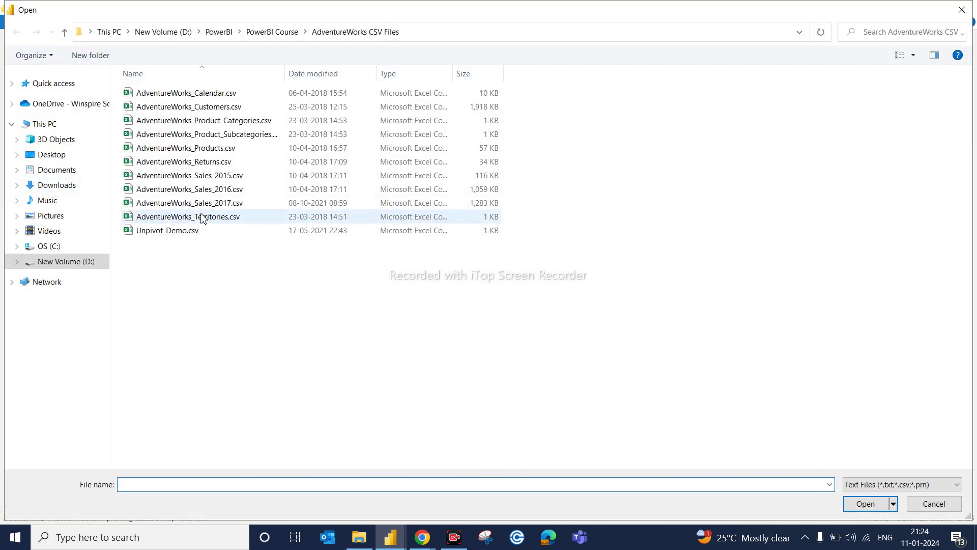
click(242, 135)
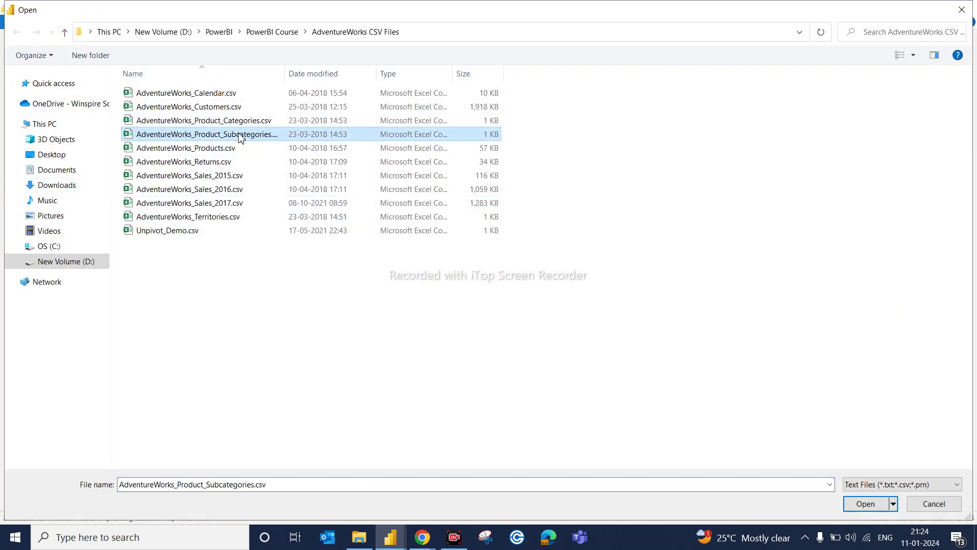
click(866, 503)
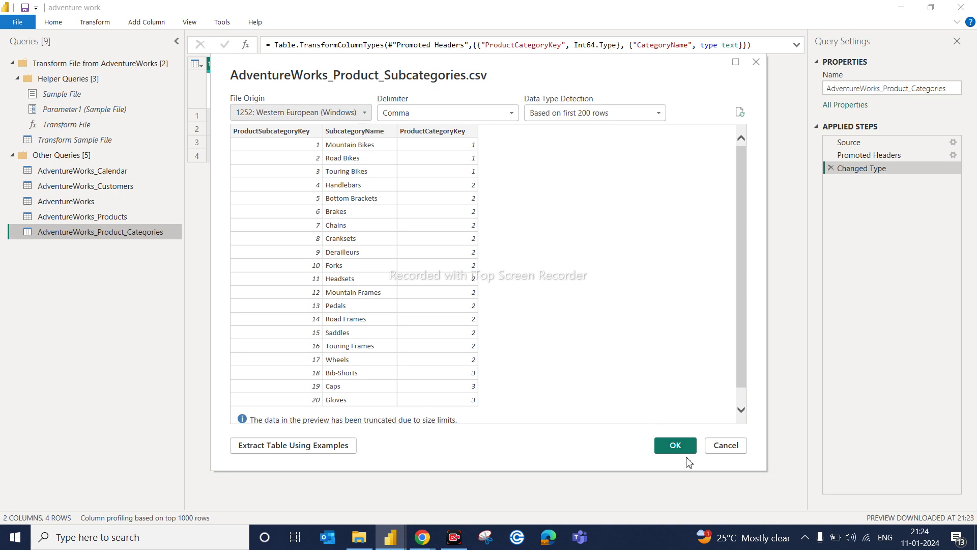
click(675, 446)
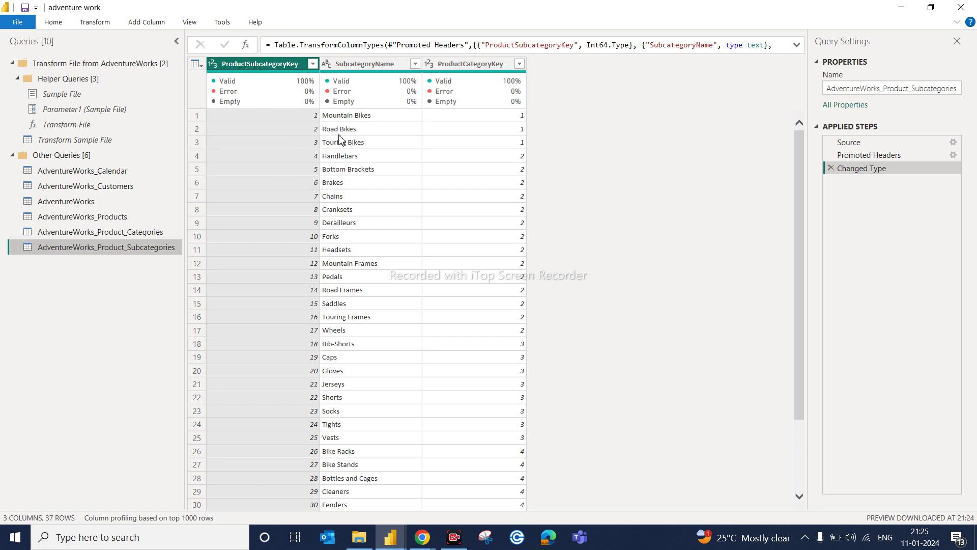
click(473, 66)
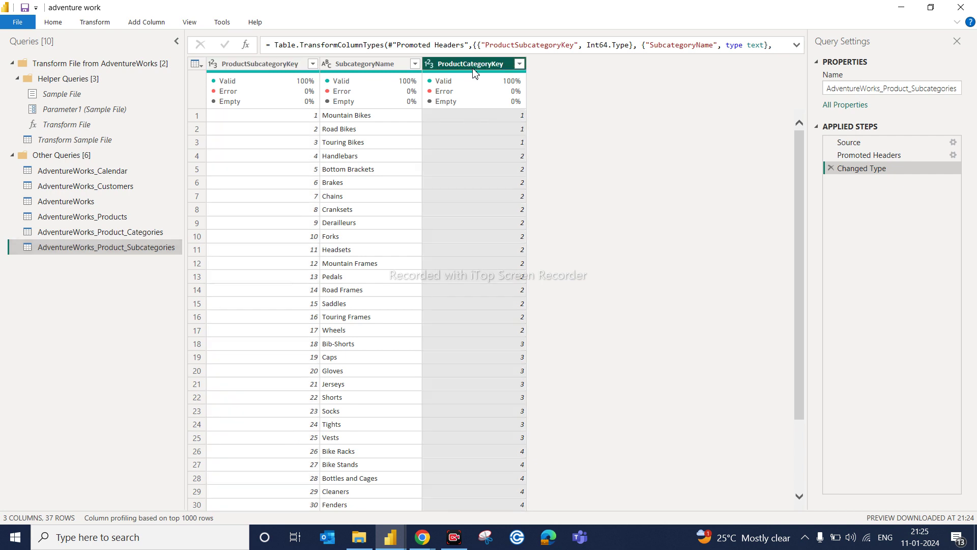
click(275, 75)
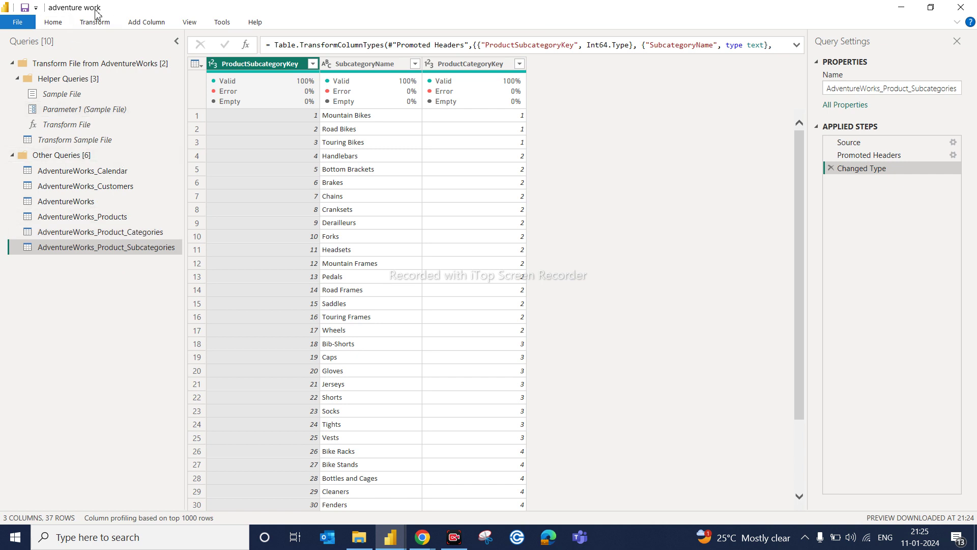
- Import AdventureWorks_Returns.csv as a new Text/CSV query and compare its columns with those of the AdventureWorks query
click(53, 22)
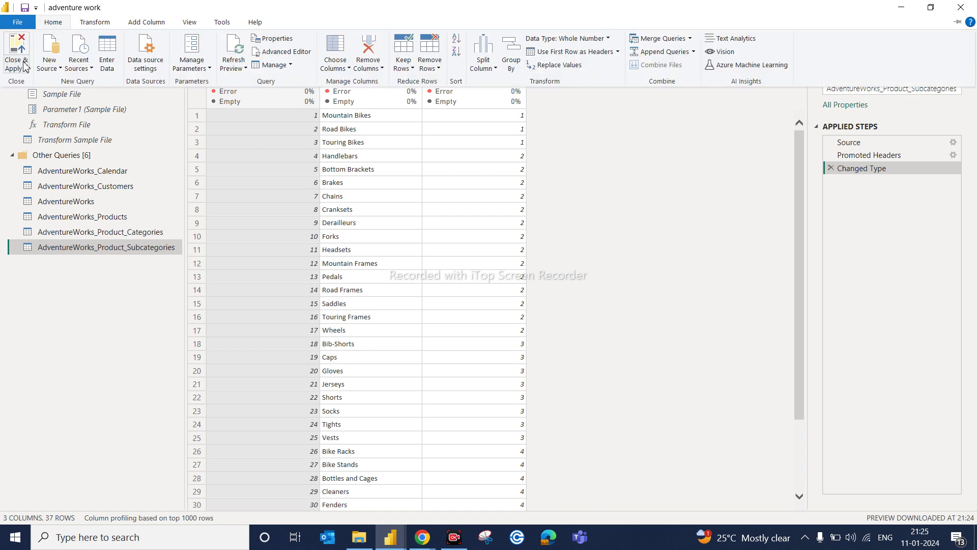
click(60, 71)
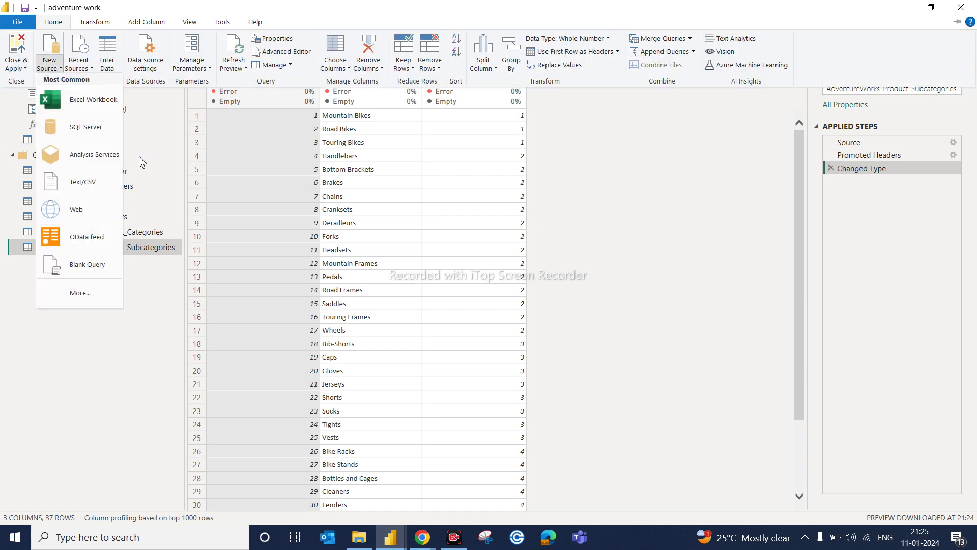
click(89, 182)
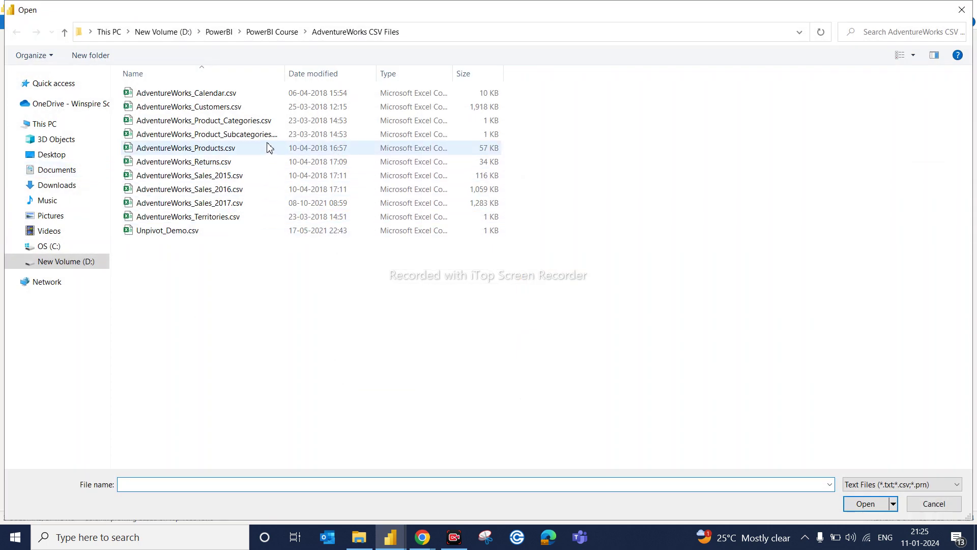
click(220, 163)
click(872, 505)
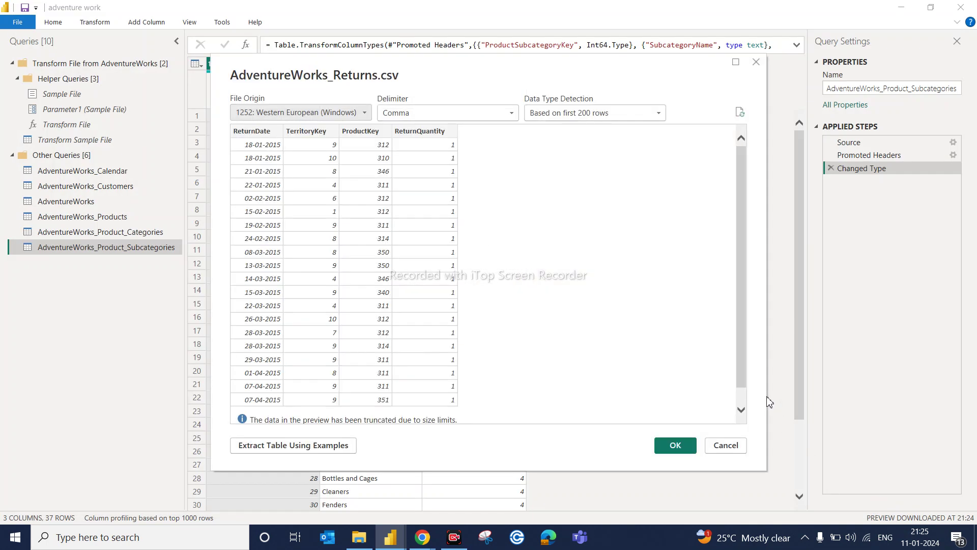
click(675, 446)
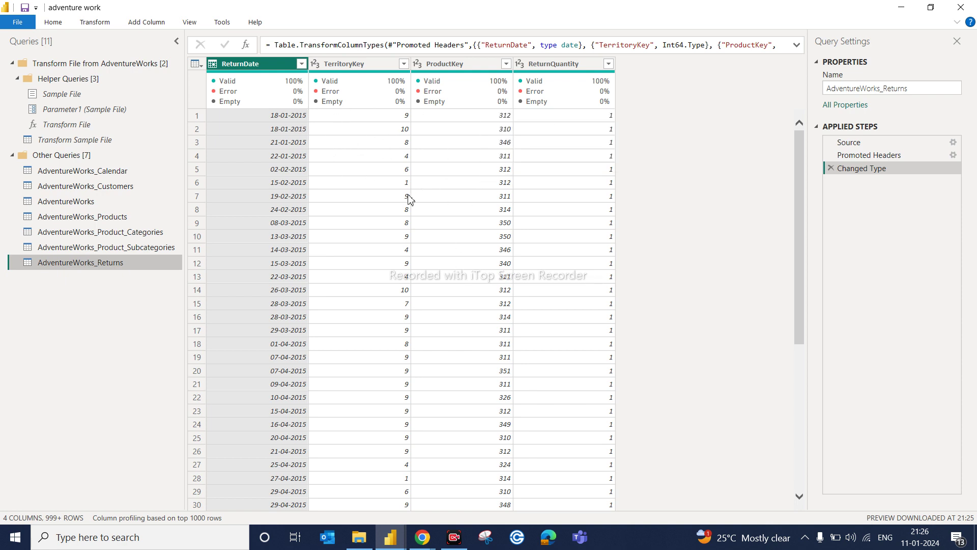
click(76, 202)
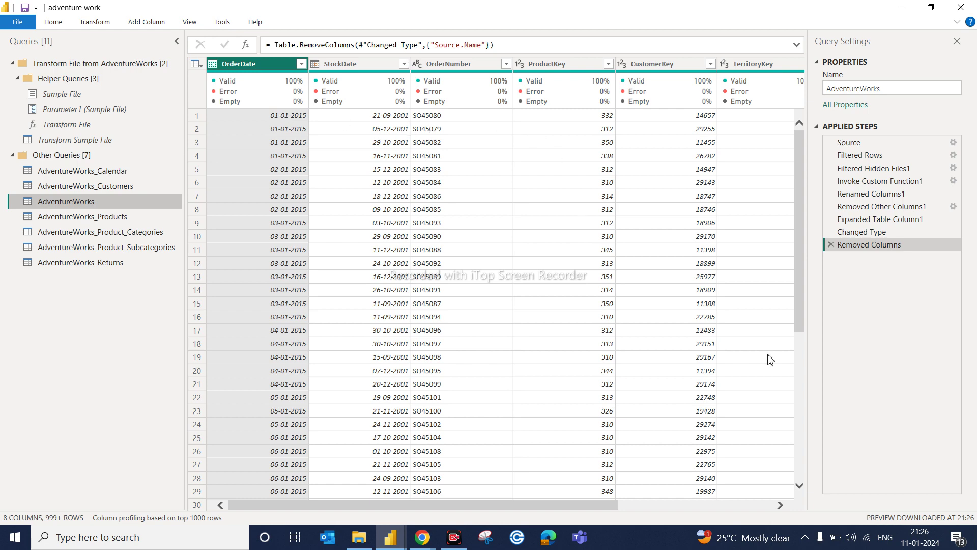
click(751, 506)
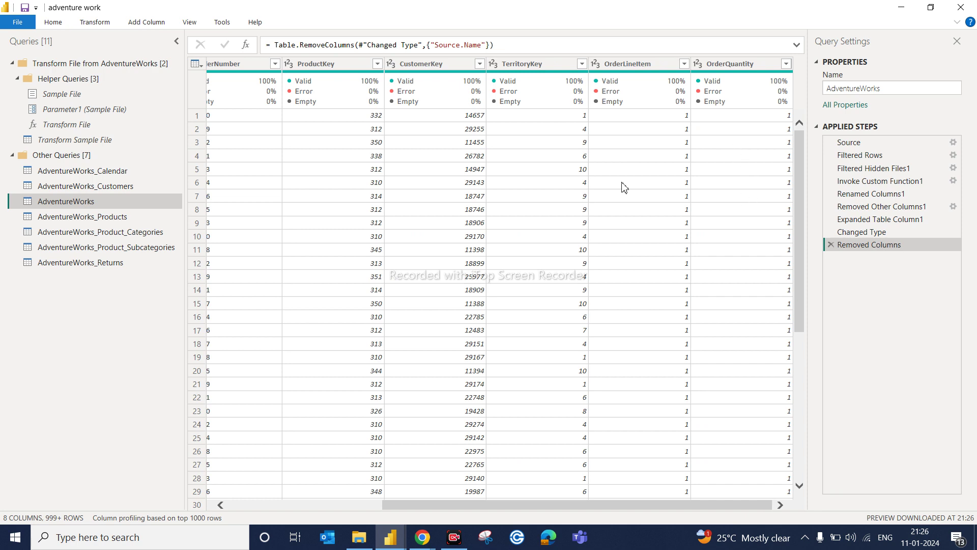
click(79, 269)
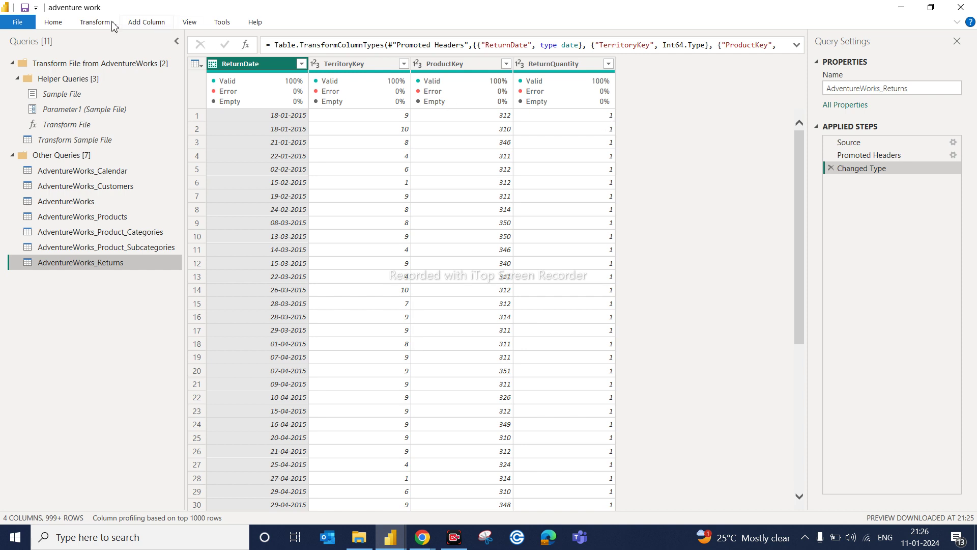
- Import AdventureWorks_Territories.csv as a new Text/CSV query with the default settings, dismissing the screen recorder's update offer
click(54, 22)
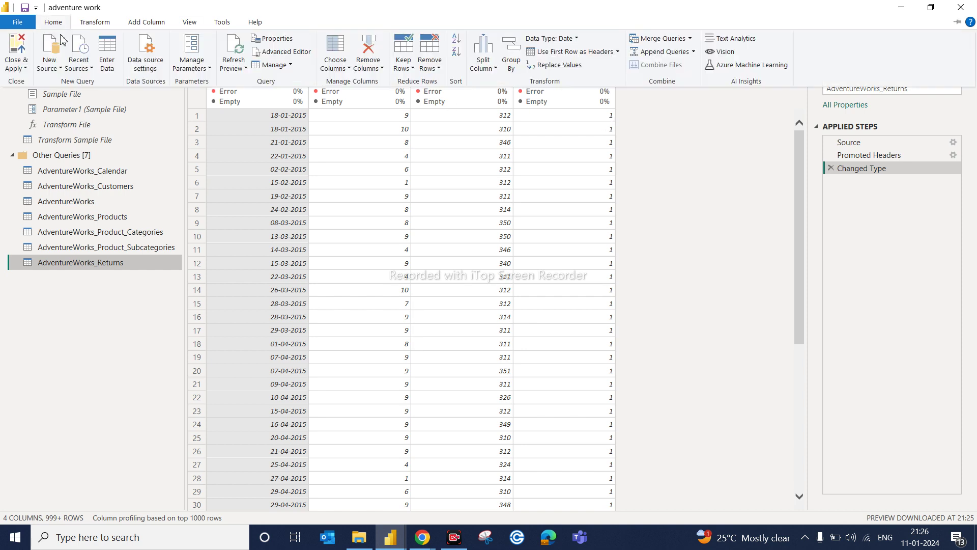
click(60, 65)
click(82, 183)
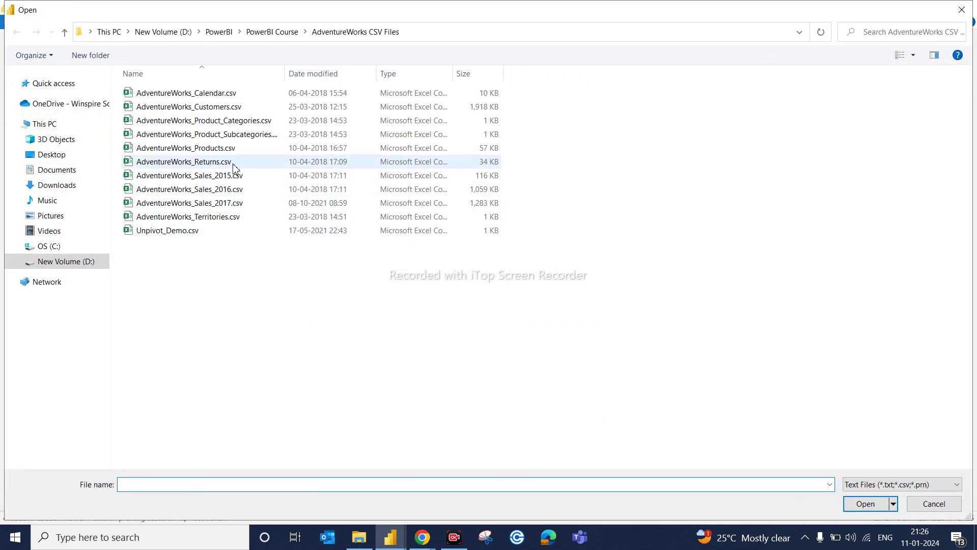
click(218, 219)
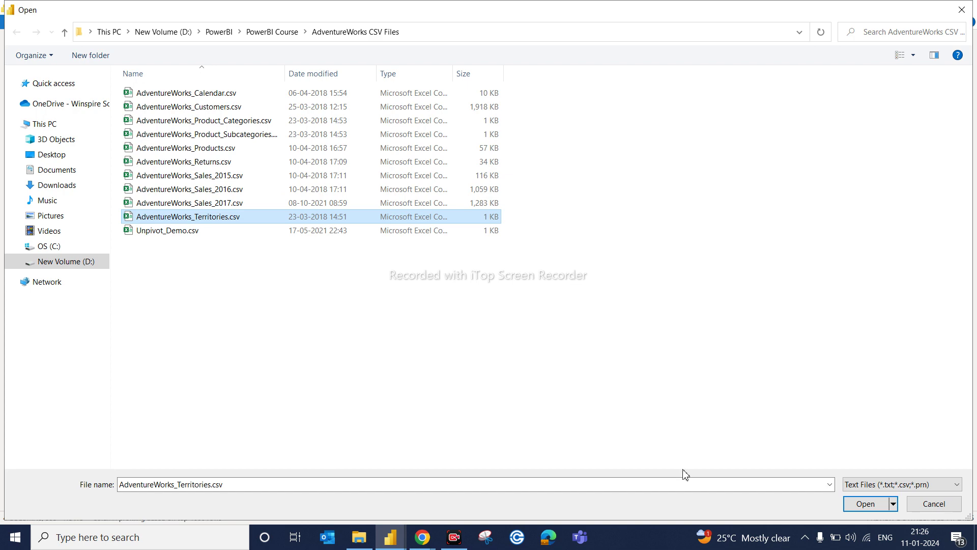
click(863, 504)
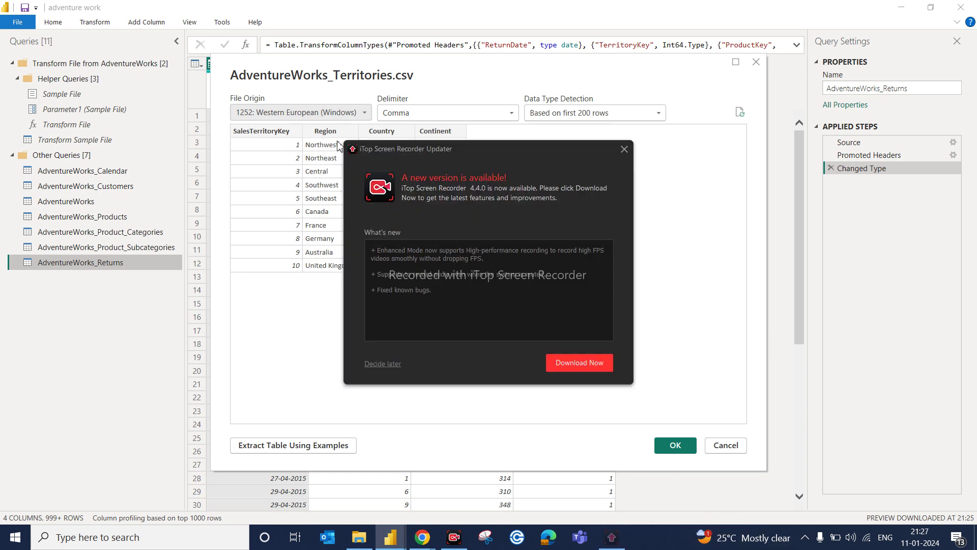
click(624, 150)
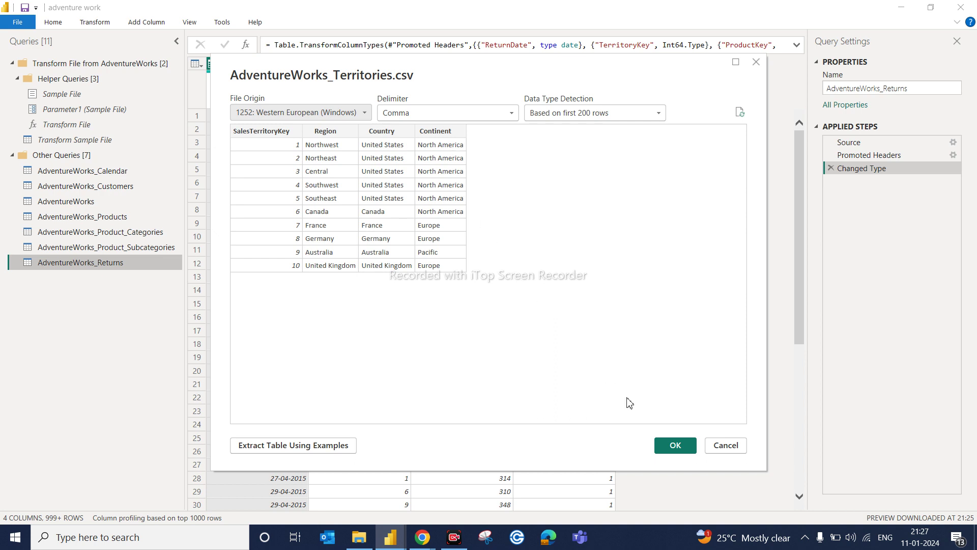
click(673, 445)
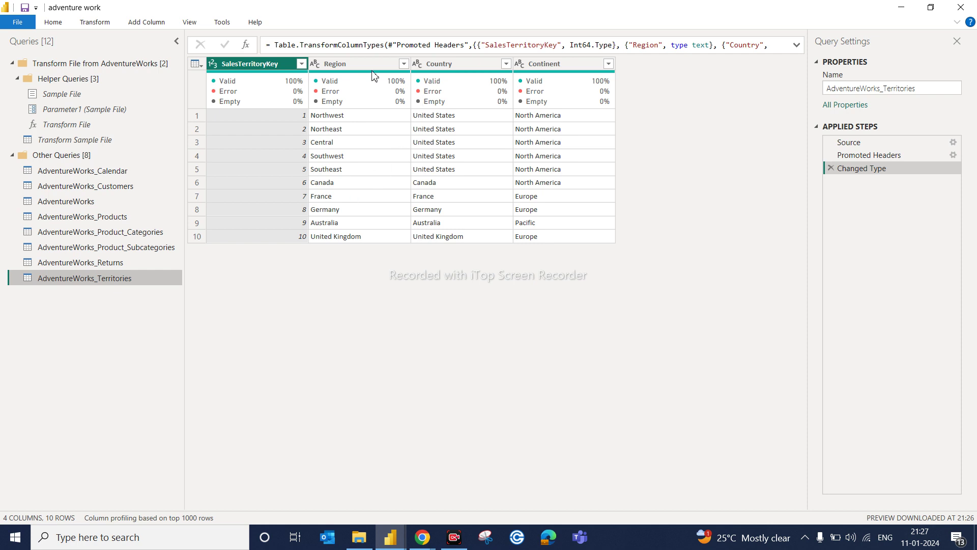
mouse_move(372, 75)
click(63, 25)
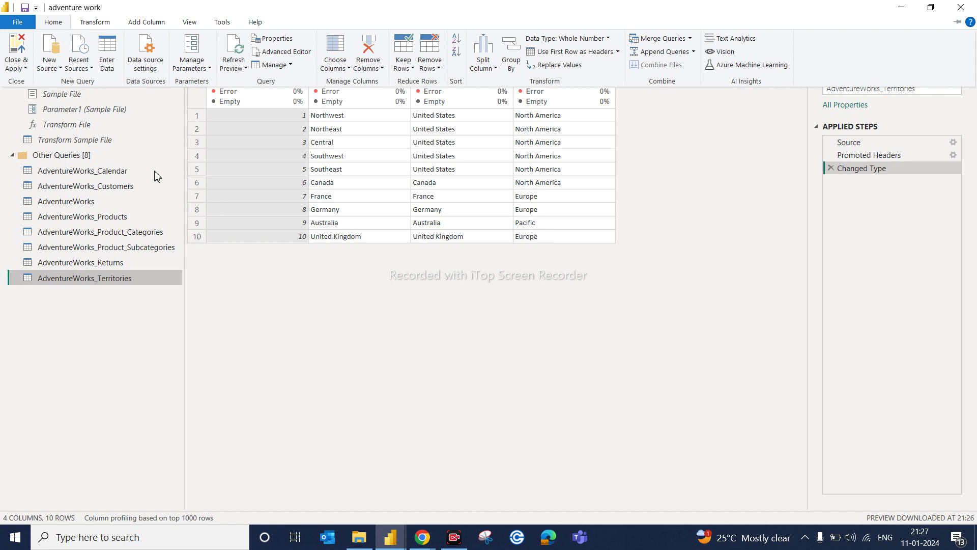
click(223, 285)
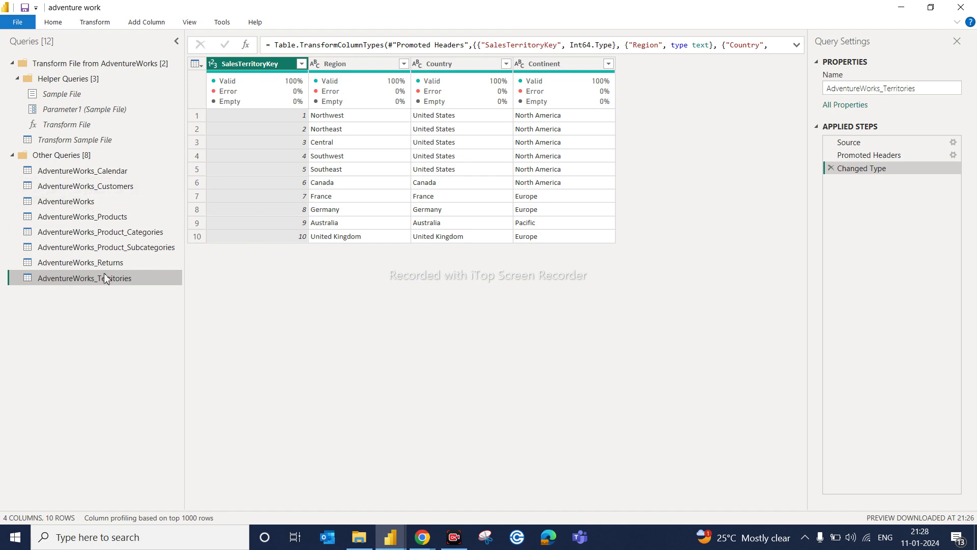
- Rename the AdventureWorks_Calendar query to Calendar by removing the AdventureWorks_ prefix
click(93, 176)
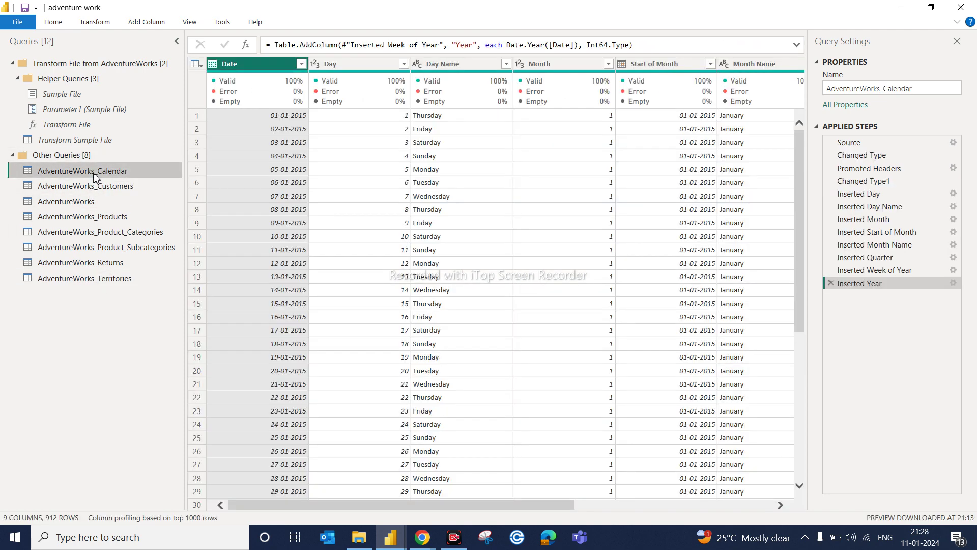
right_click(93, 177)
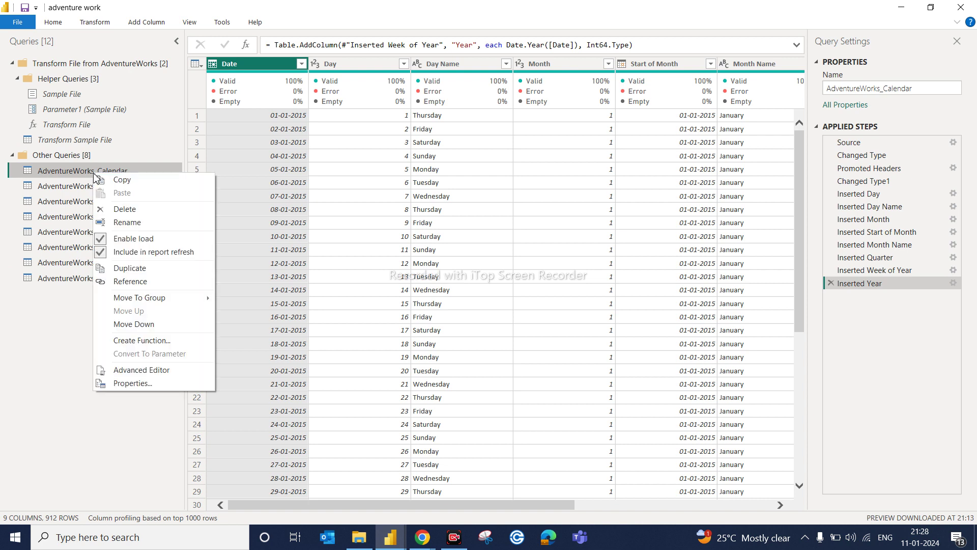
click(126, 222)
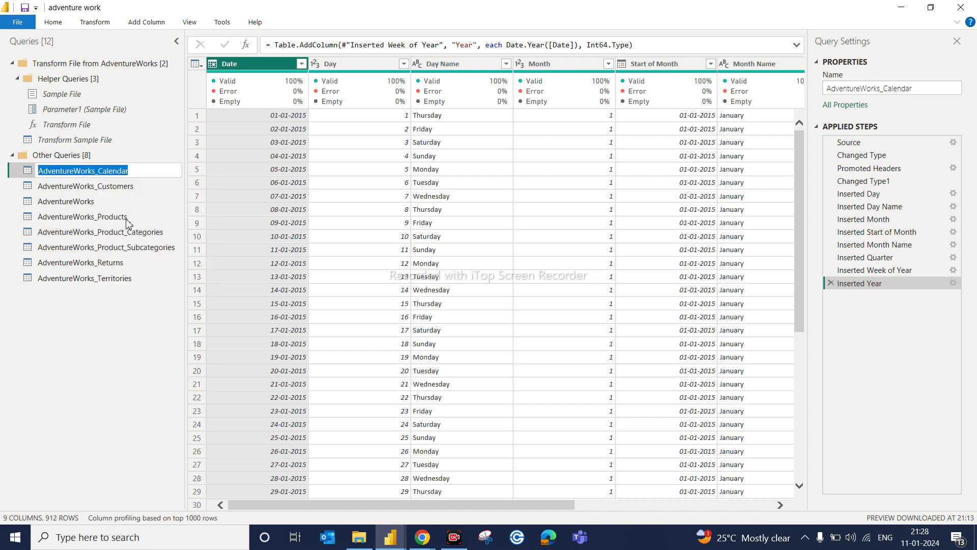
click(101, 171)
key(BackSpace)
key(BackSpace)
key(BackSpace)
key(BackSpace)
key(BackSpace)
key(BackSpace)
key(BackSpace)
key(BackSpace)
key(BackSpace)
key(BackSpace)
key(BackSpace)
key(BackSpace)
key(BackSpace)
key(BackSpace)
key(BackSpace)
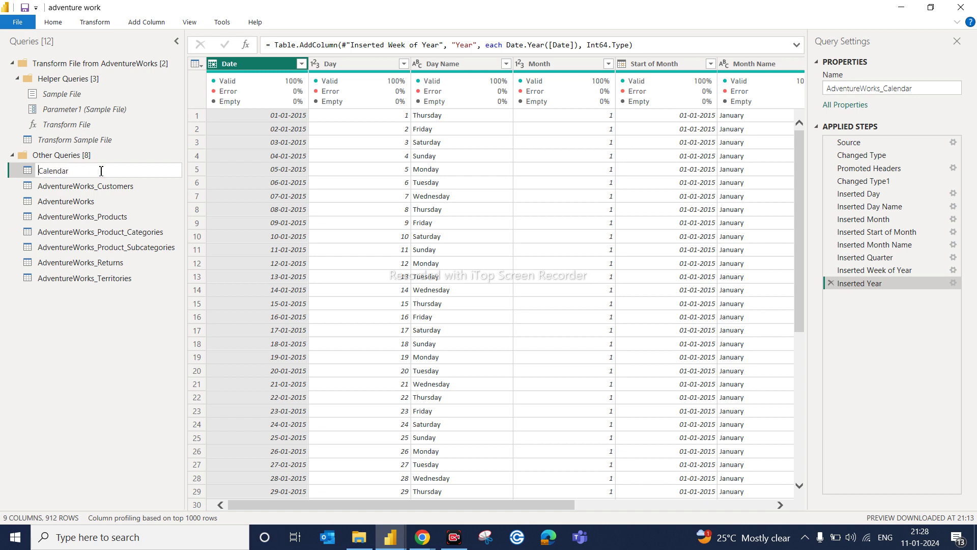
key(Return)
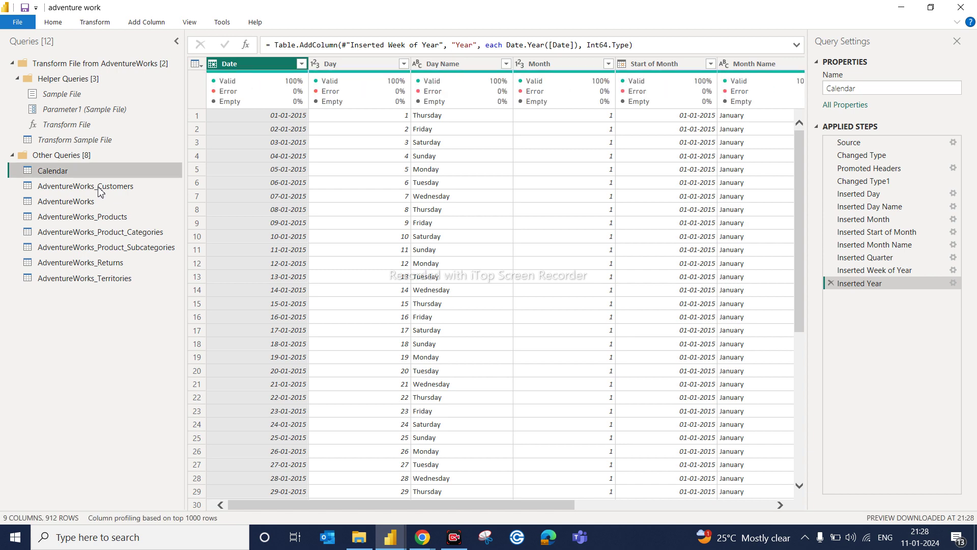
- Rename the AdventureWorks_Customers query to Customers, dropping its prefix
click(101, 187)
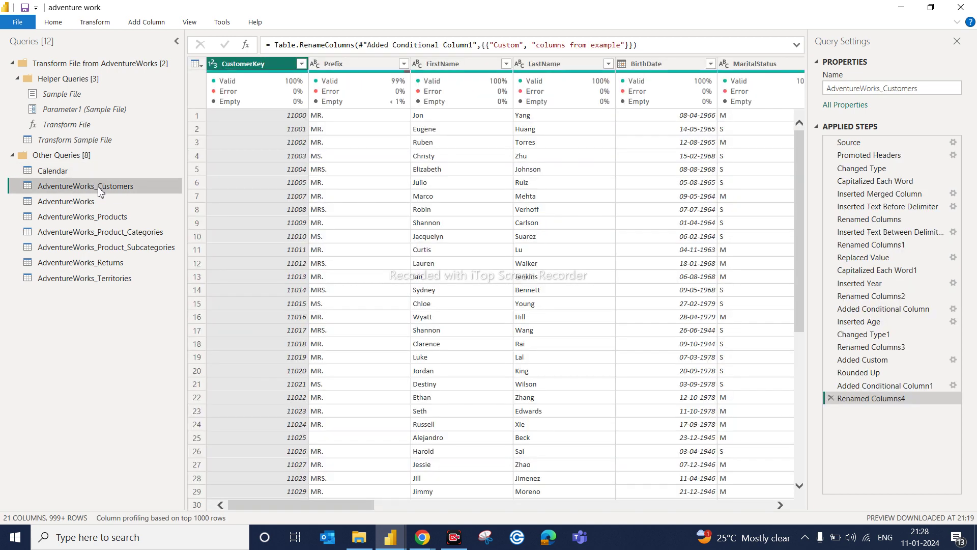
double_click(100, 188)
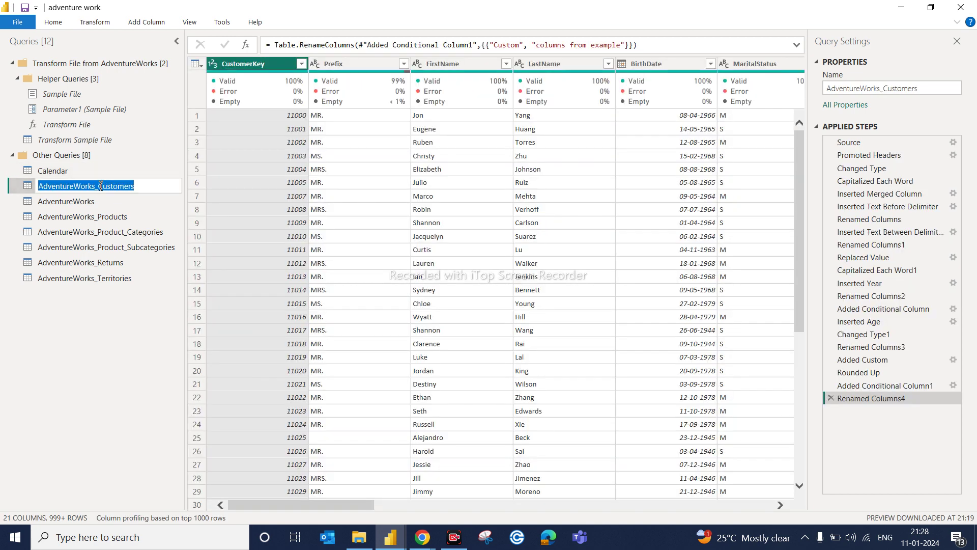
click(100, 186)
key(BackSpace)
key(BackSpace)
key(BackSpace)
key(BackSpace)
key(BackSpace)
key(BackSpace)
key(BackSpace)
key(BackSpace)
key(BackSpace)
key(BackSpace)
key(BackSpace)
key(BackSpace)
key(BackSpace)
key(BackSpace)
key(BackSpace)
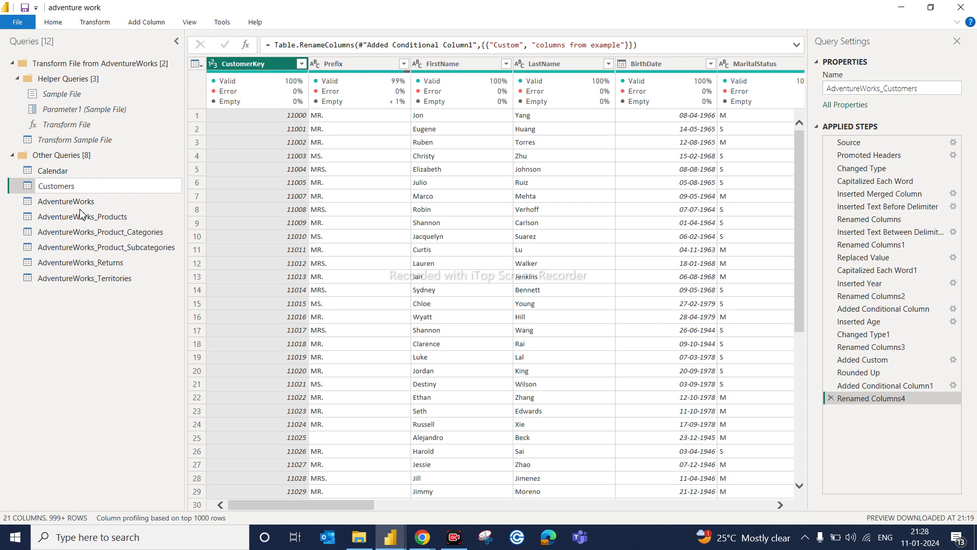
key(Return)
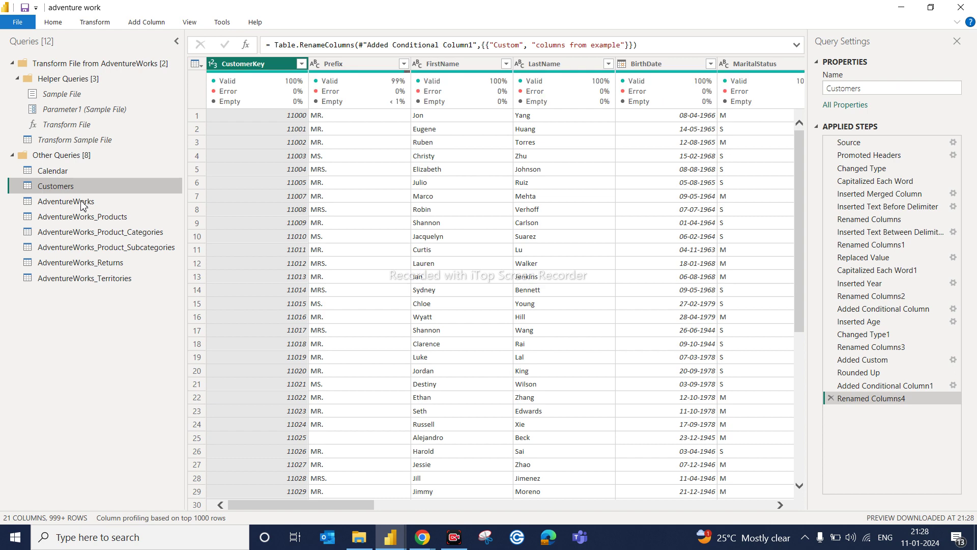
- Rename the AdventureWorks query that holds the order data to Sales Fact
click(84, 206)
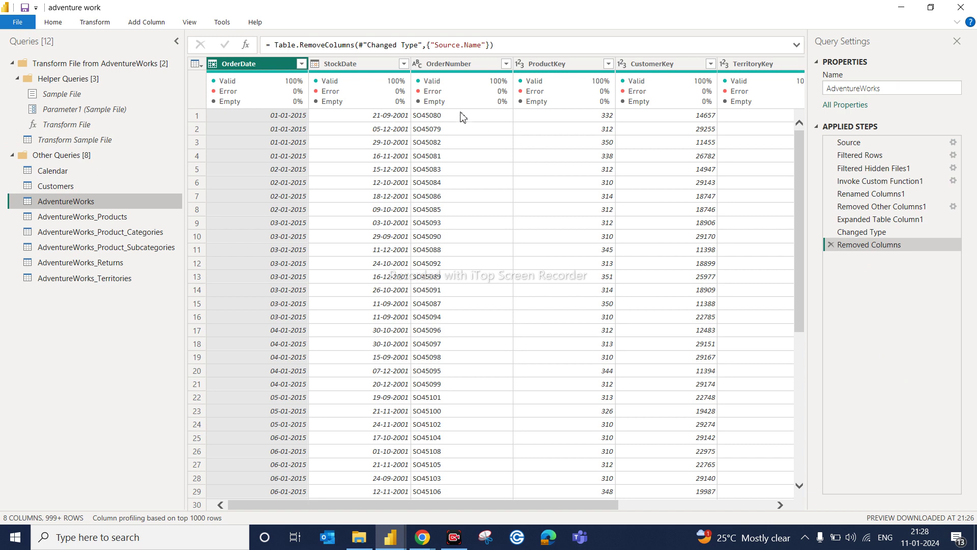
double_click(78, 204)
text(Sales Fact)
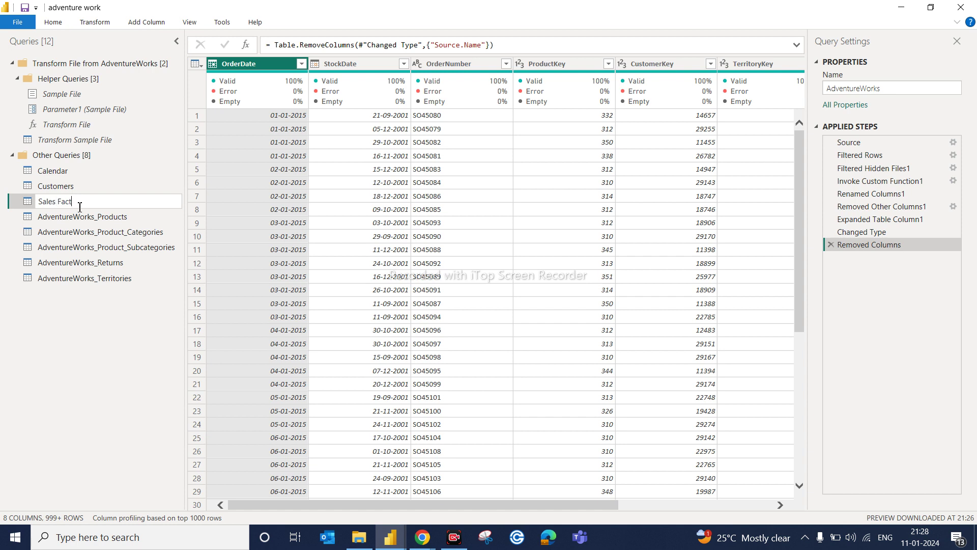
key(Return)
- Shorten the name of the AdventureWorks_Products query to Products
click(89, 219)
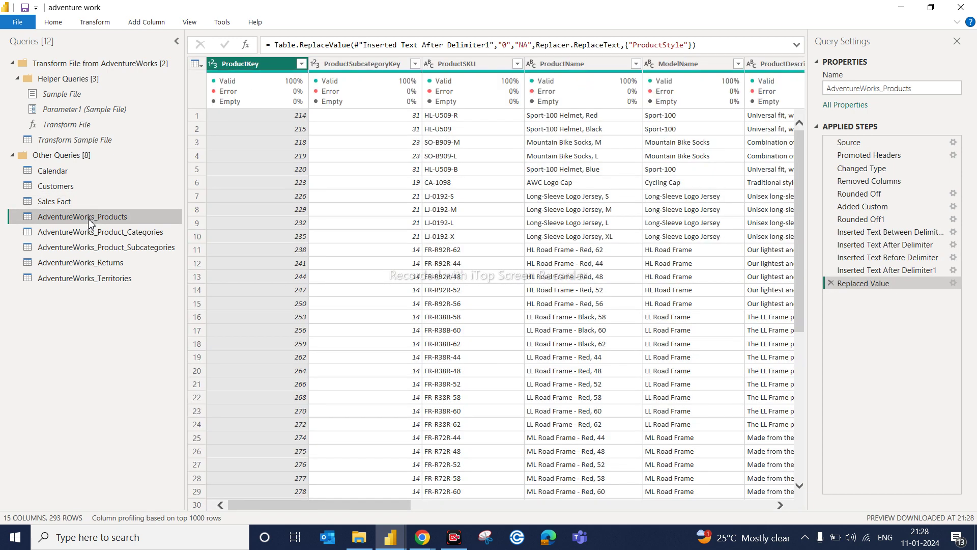
double_click(101, 217)
click(100, 217)
key(BackSpace)
key(BackSpace)
key(BackSpace)
key(BackSpace)
key(BackSpace)
key(BackSpace)
key(BackSpace)
key(BackSpace)
key(BackSpace)
key(BackSpace)
key(BackSpace)
key(BackSpace)
key(BackSpace)
key(BackSpace)
key(BackSpace)
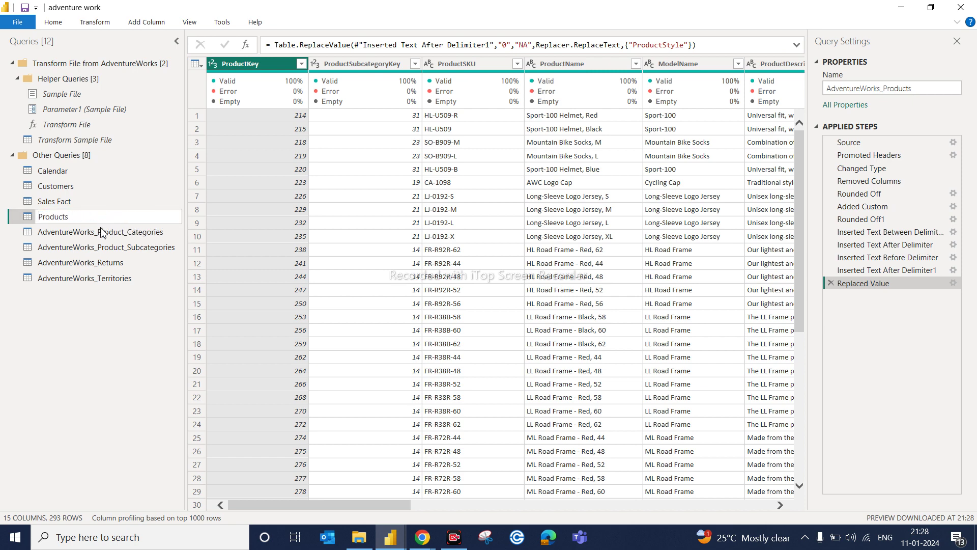
key(Return)
- Shorten the name of the AdventureWorks_Product_Categories query to Categories
click(101, 234)
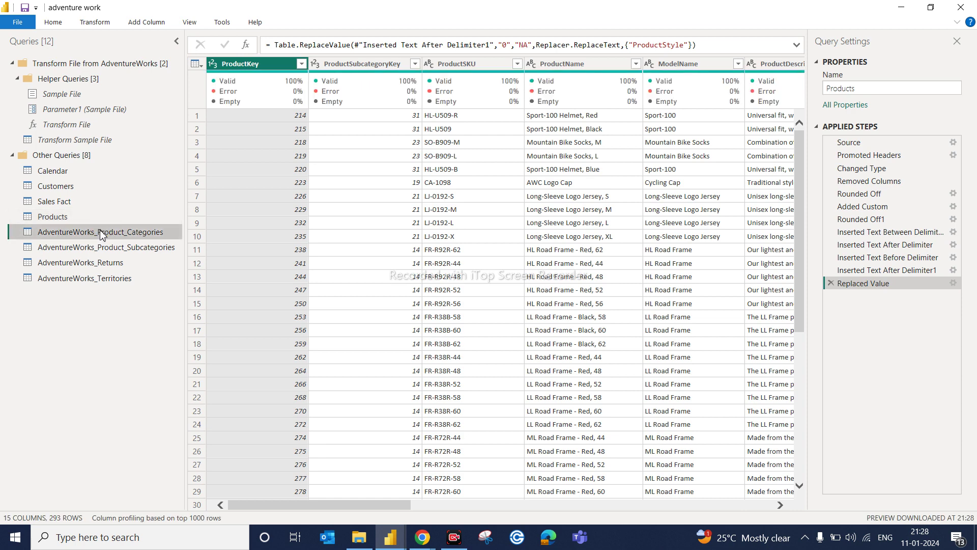
double_click(131, 234)
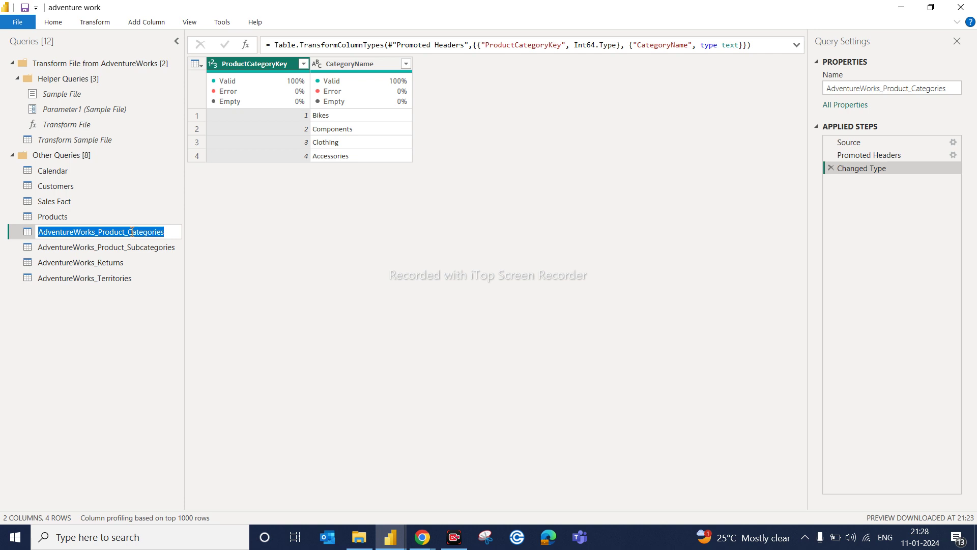
click(132, 232)
key(BackSpace)
key(BackSpace)
key(BackSpace)
key(BackSpace)
key(BackSpace)
key(BackSpace)
key(BackSpace)
key(BackSpace)
key(BackSpace)
key(BackSpace)
key(BackSpace)
key(BackSpace)
key(BackSpace)
key(BackSpace)
key(BackSpace)
key(BackSpace)
key(BackSpace)
key(BackSpace)
key(BackSpace)
key(BackSpace)
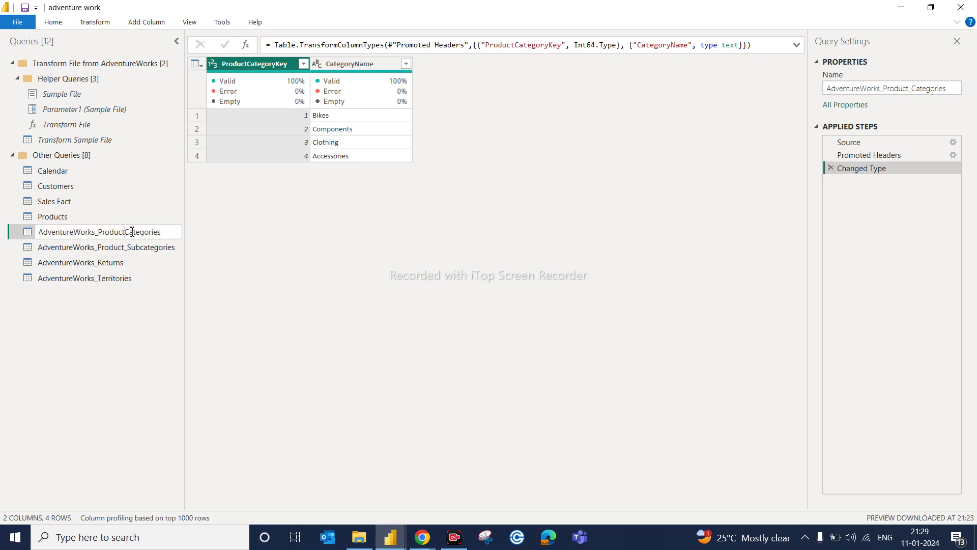
key(Return)
- Add a leading word to the Categories query's name so it reads Peoduct Categories
double_click(130, 248)
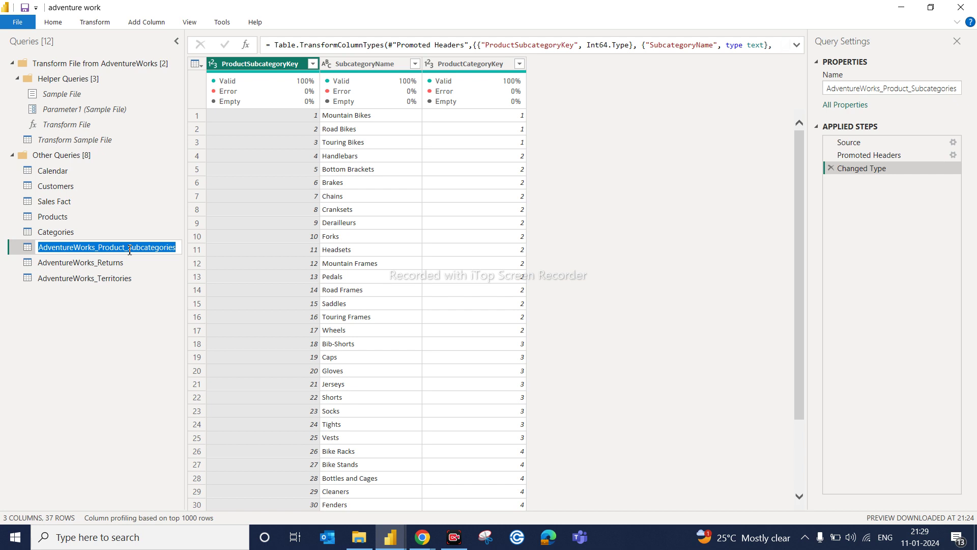
click(53, 231)
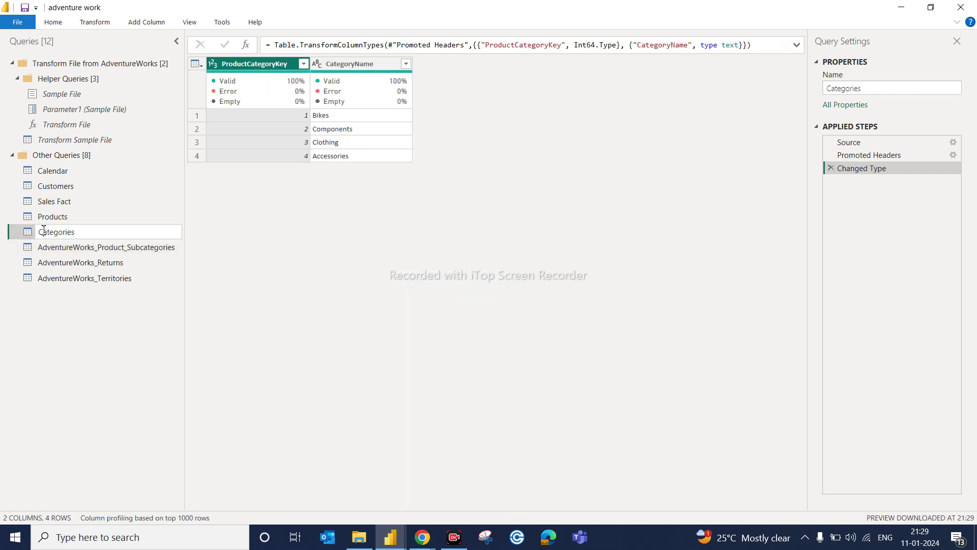
text(Product)
key(Return)
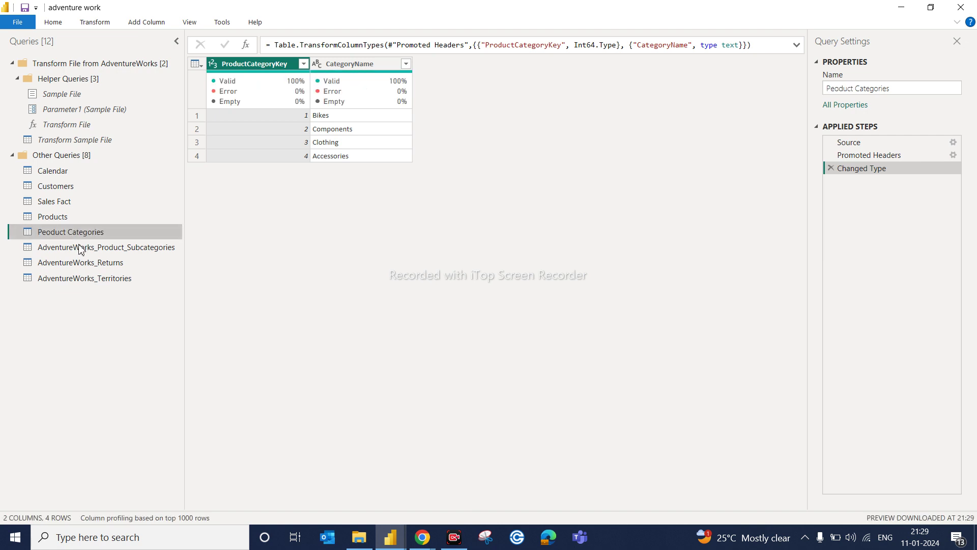
- Rename the AdventureWorks_Product_Subcategories query to Product Subcategories, replacing the underscore with a space
click(80, 249)
double_click(87, 246)
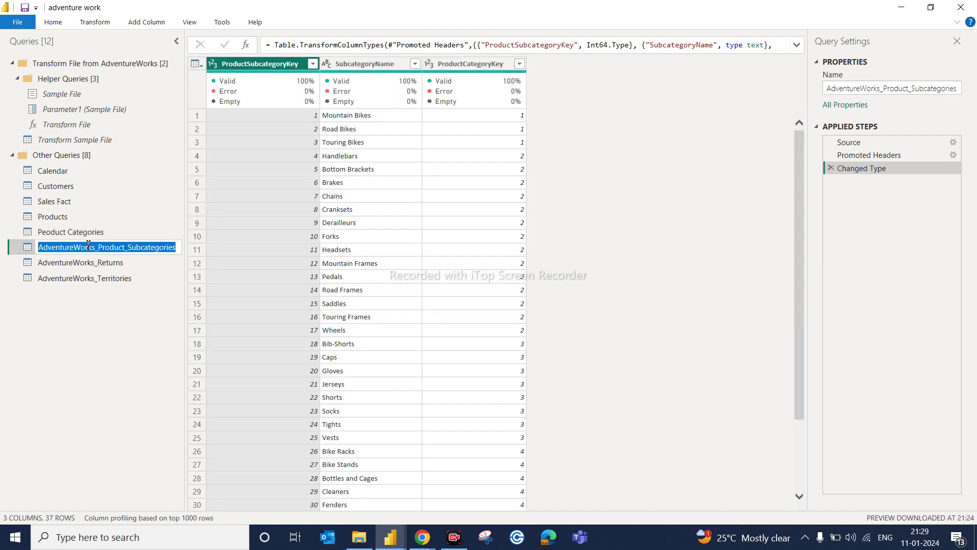
click(99, 246)
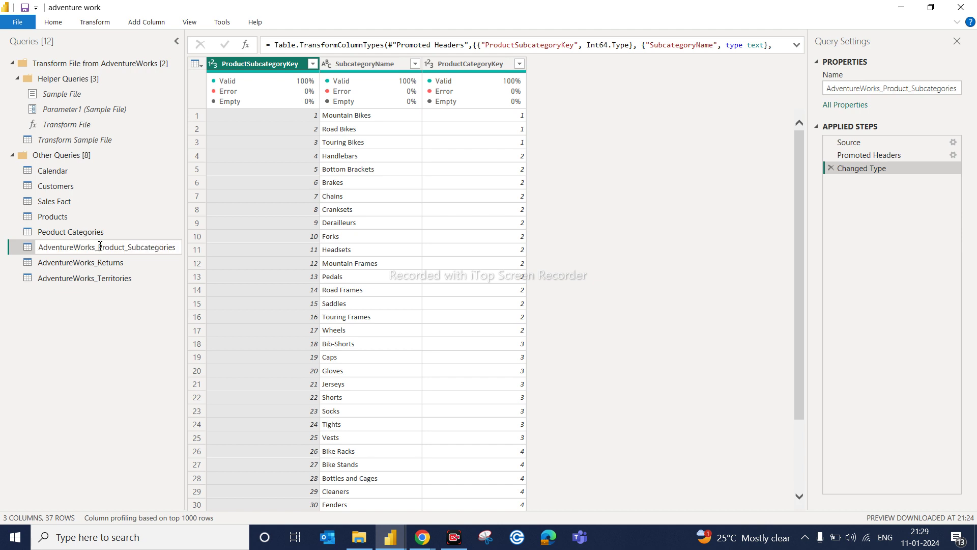
key(BackSpace)
key(BackSpace)
key(BackSpace)
key(BackSpace)
key(BackSpace)
key(BackSpace)
key(BackSpace)
key(BackSpace)
key(BackSpace)
key(BackSpace)
key(BackSpace)
key(BackSpace)
key(BackSpace)
key(BackSpace)
key(BackSpace)
key(BackSpace)
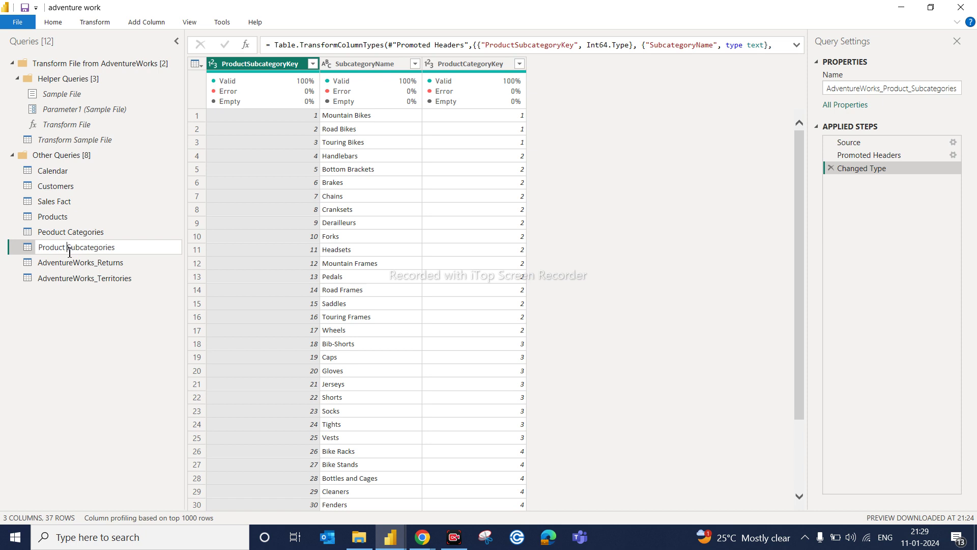
key(Return)
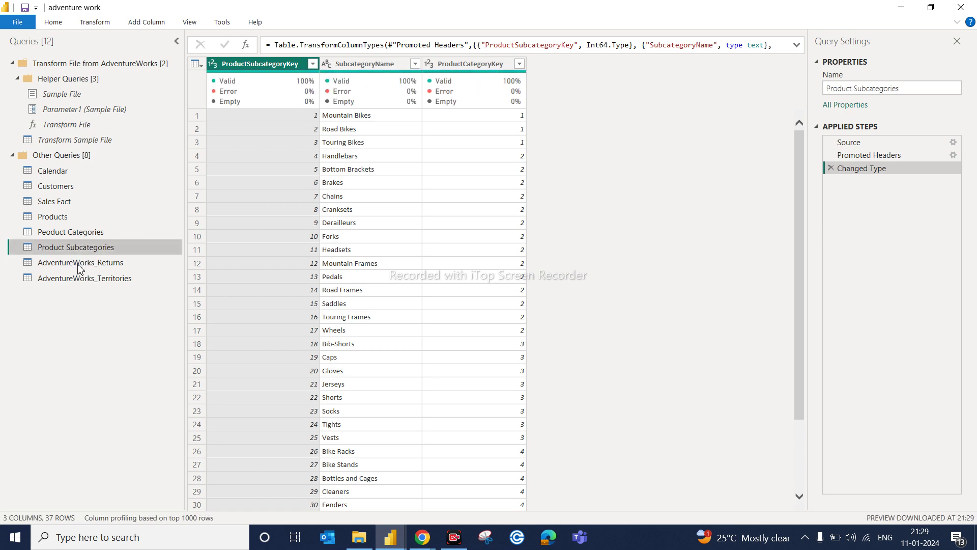
- Rename the AdventureWorks_Returns query to Returns Fact, removing the prefix and appending Fact
click(80, 264)
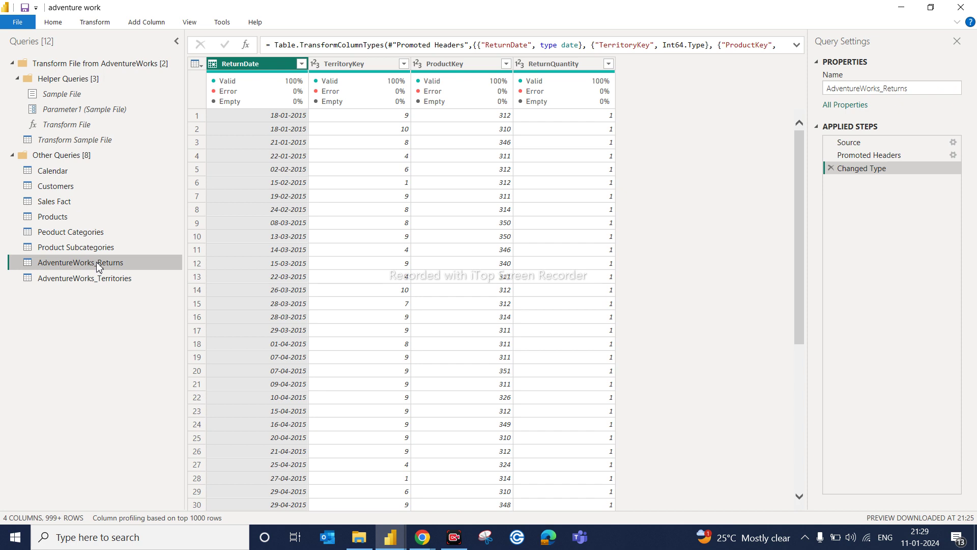
double_click(101, 263)
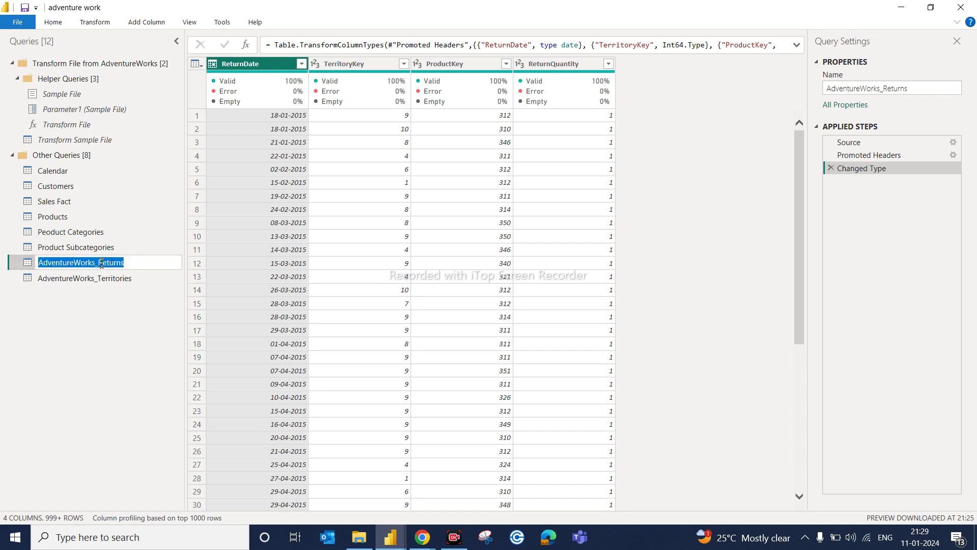
click(102, 263)
key(BackSpace)
key(BackSpace)
key(BackSpace)
key(BackSpace)
key(BackSpace)
key(BackSpace)
key(BackSpace)
key(BackSpace)
key(BackSpace)
key(BackSpace)
key(BackSpace)
key(BackSpace)
key(BackSpace)
key(BackSpace)
key(BackSpace)
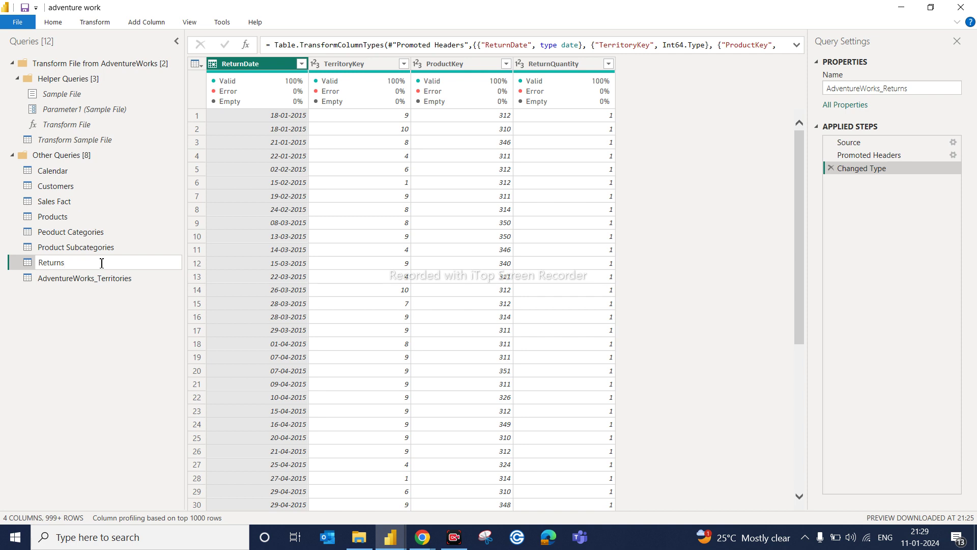
text(Fact)
key(Return)
- Rename the AdventureWorks_Territories query to Territories by removing its prefix
click(97, 279)
double_click(97, 278)
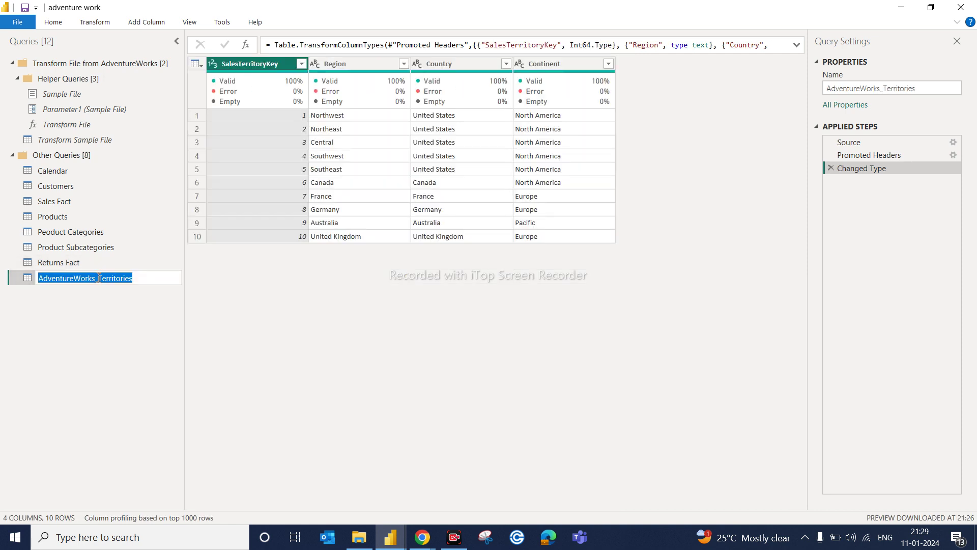
click(104, 278)
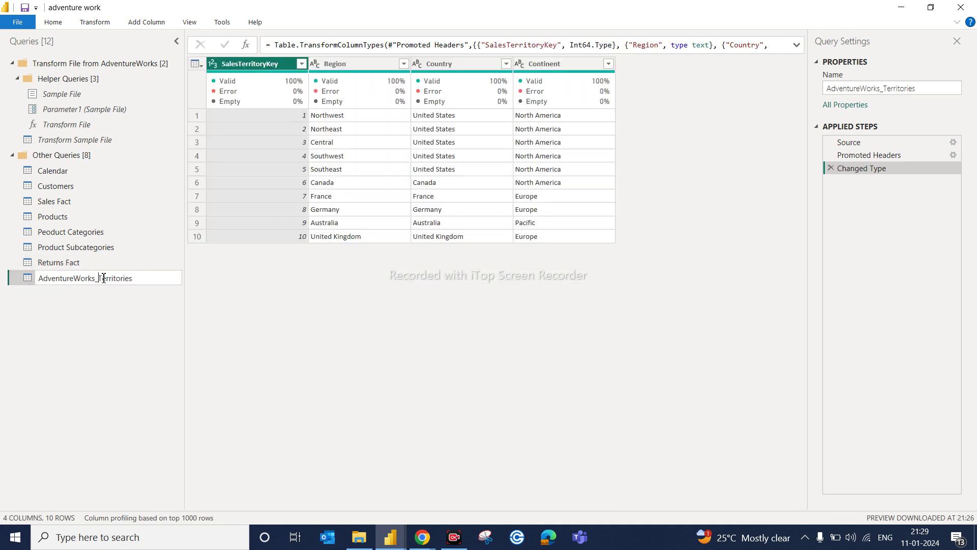
key(BackSpace)
key(BackSpace)
key(BackSpace)
key(BackSpace)
key(BackSpace)
key(BackSpace)
key(BackSpace)
key(BackSpace)
key(BackSpace)
key(BackSpace)
key(BackSpace)
key(BackSpace)
key(BackSpace)
key(BackSpace)
key(BackSpace)
key(Return)
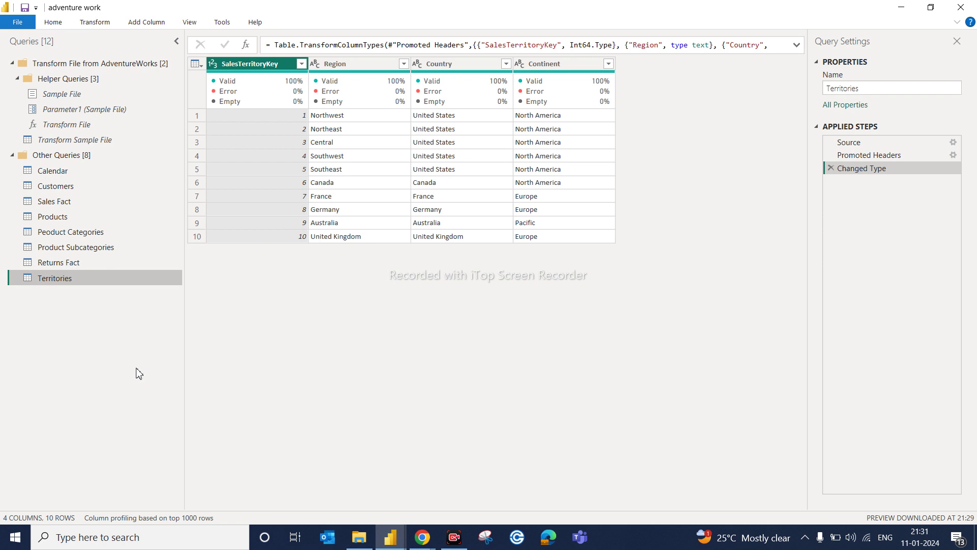
click(60, 217)
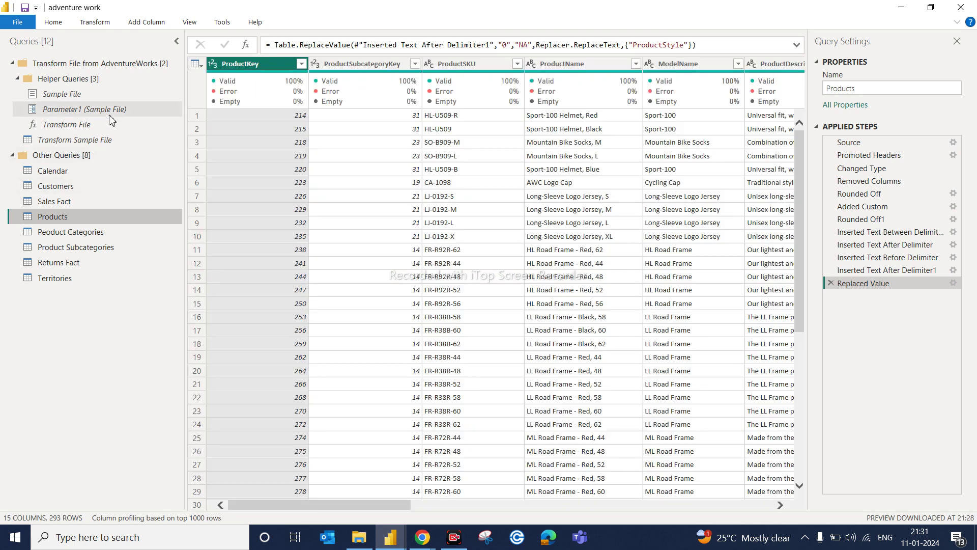
click(53, 22)
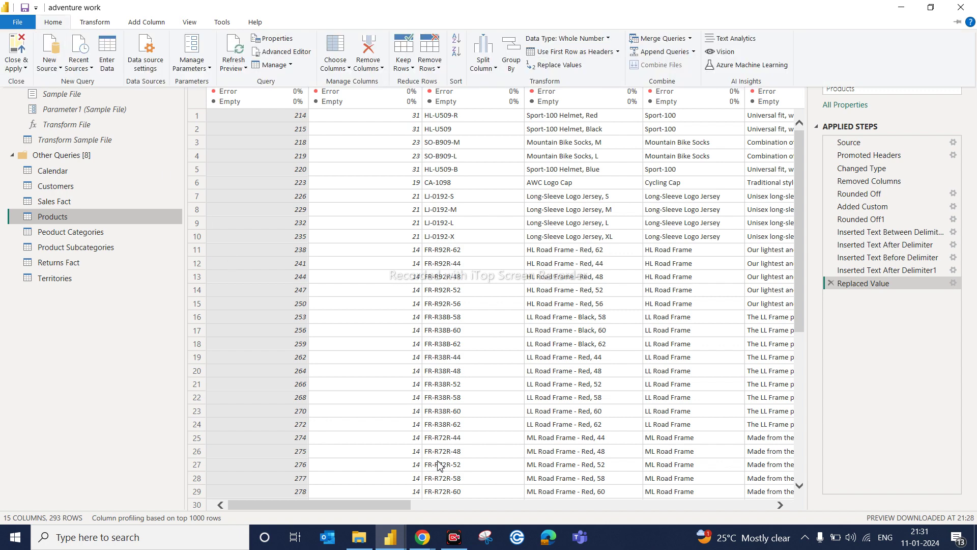
- Switch to File Explorer and look through the D: drive and its PowerBI folder for the AdventureWorks source files
click(368, 546)
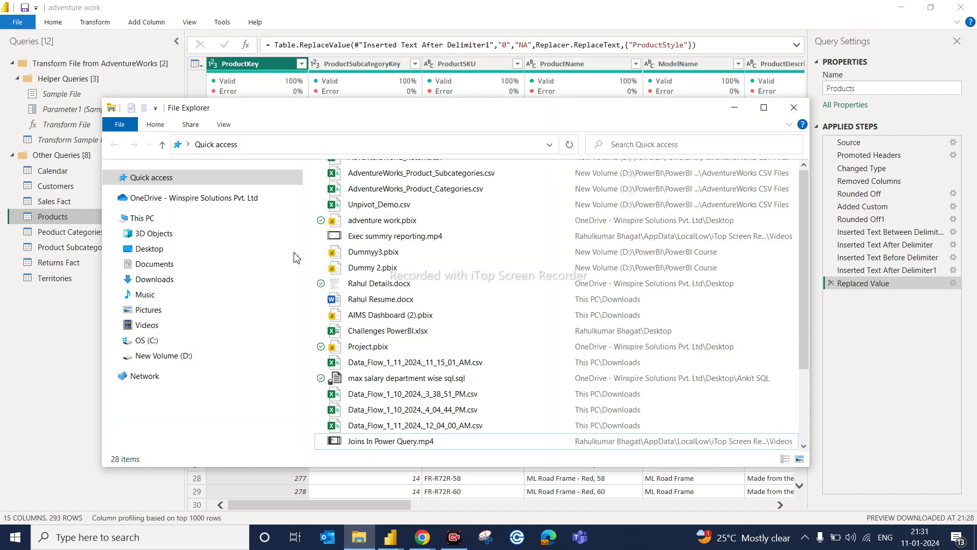
click(175, 356)
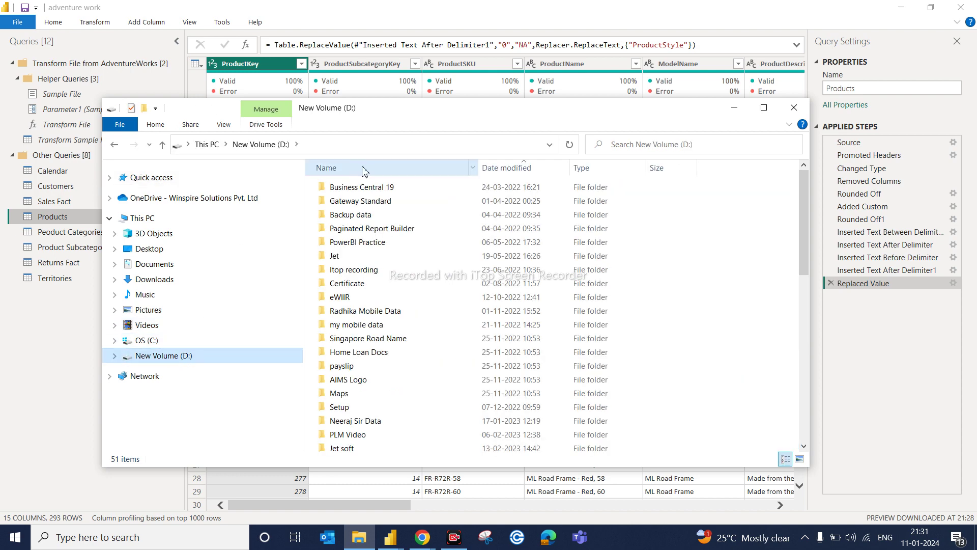
scroll(354, 302, down, 6)
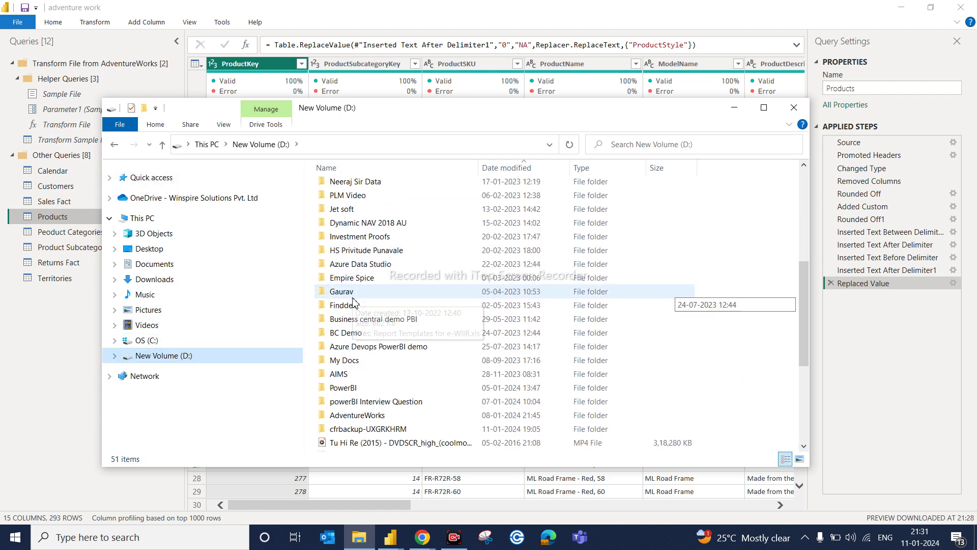
click(349, 389)
double_click(349, 389)
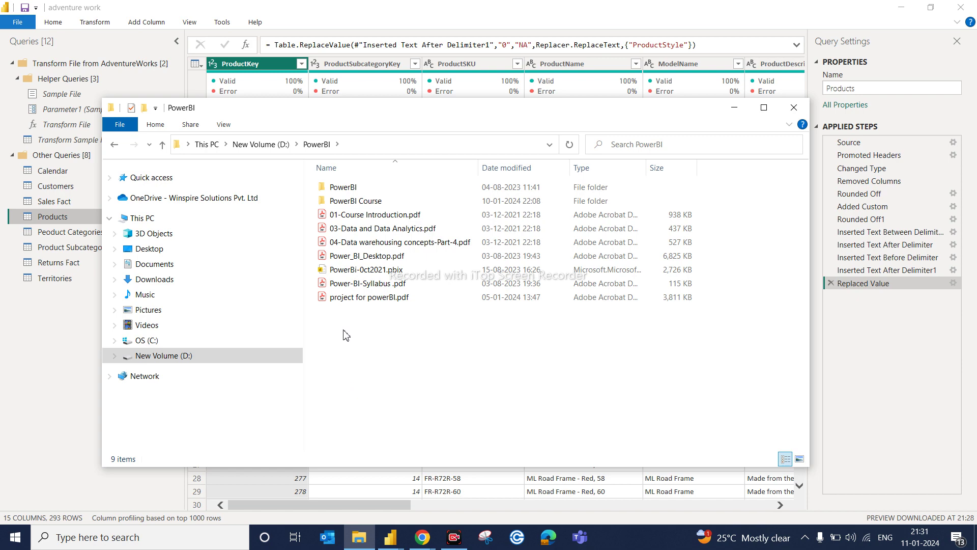
double_click(357, 189)
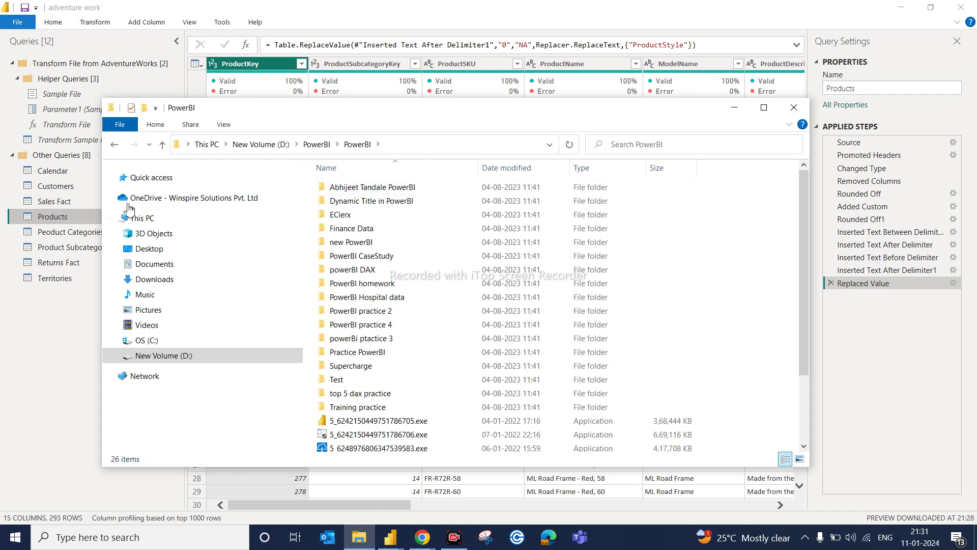
click(114, 145)
click(114, 145)
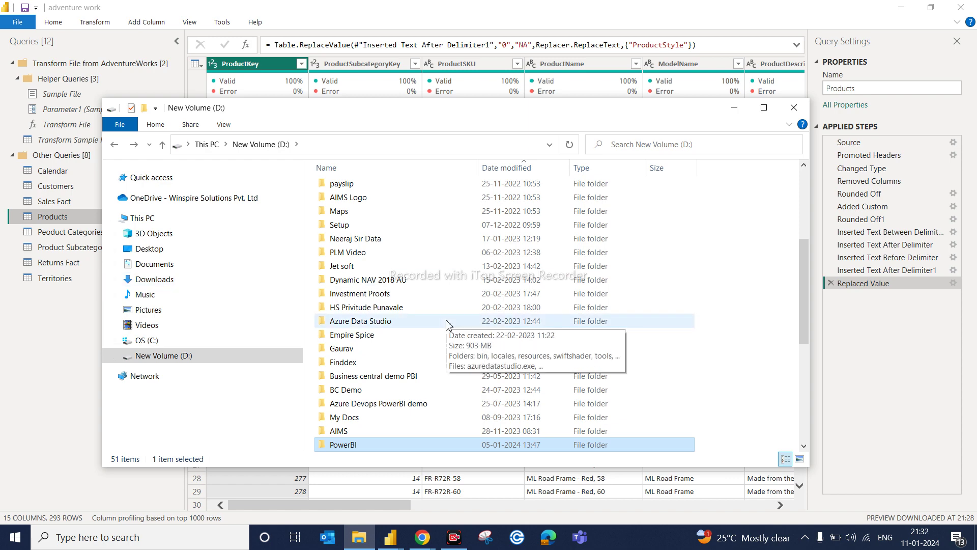
scroll(448, 324, up, 2)
scroll(448, 325, up, 3)
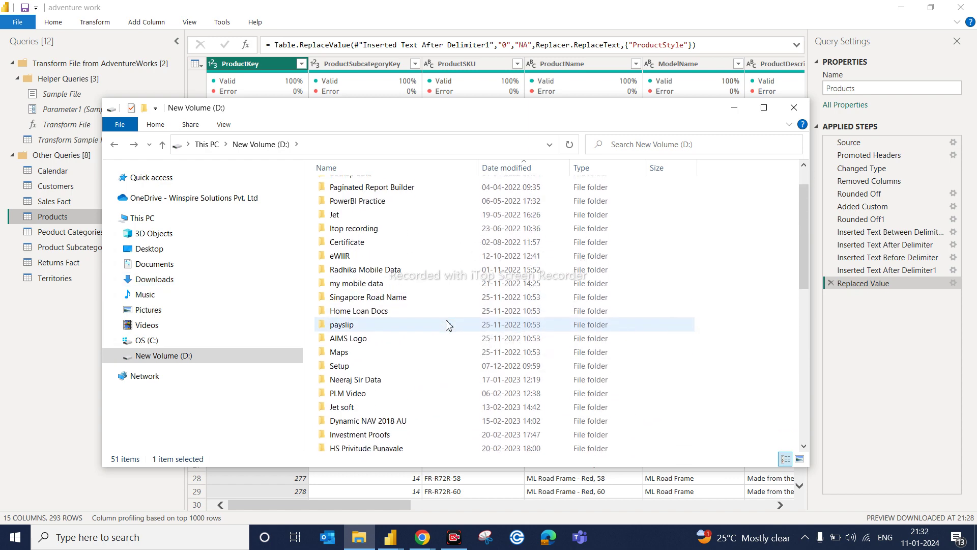
scroll(447, 324, down, 3)
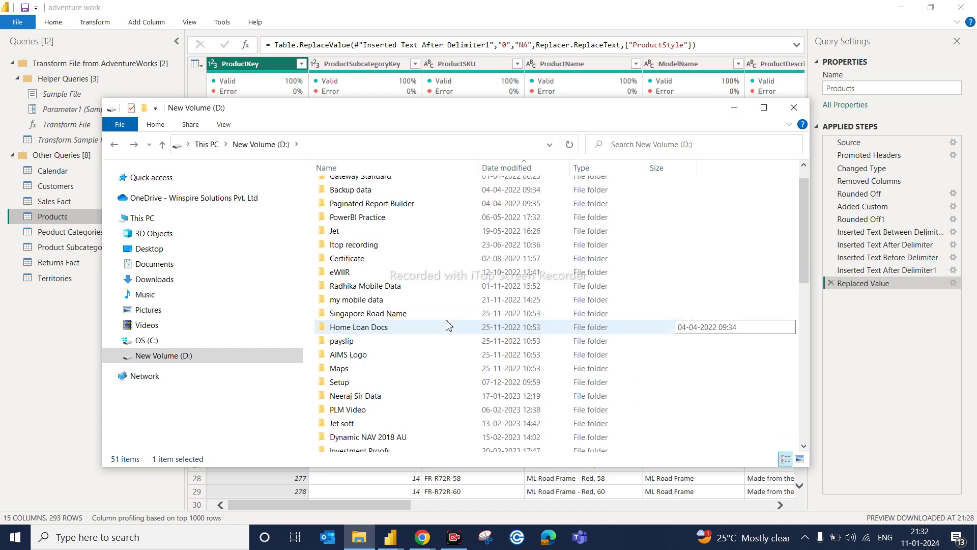
scroll(447, 324, down, 4)
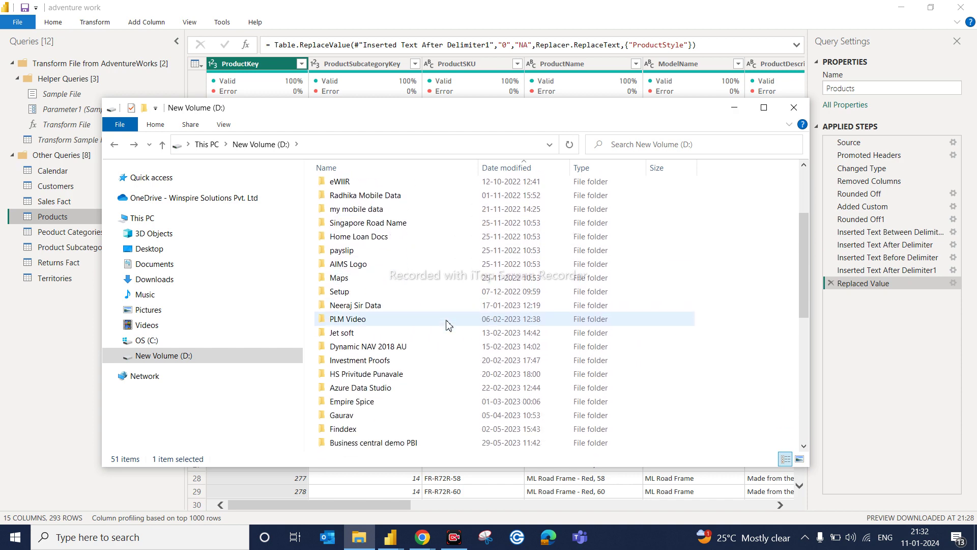
scroll(447, 324, down, 2)
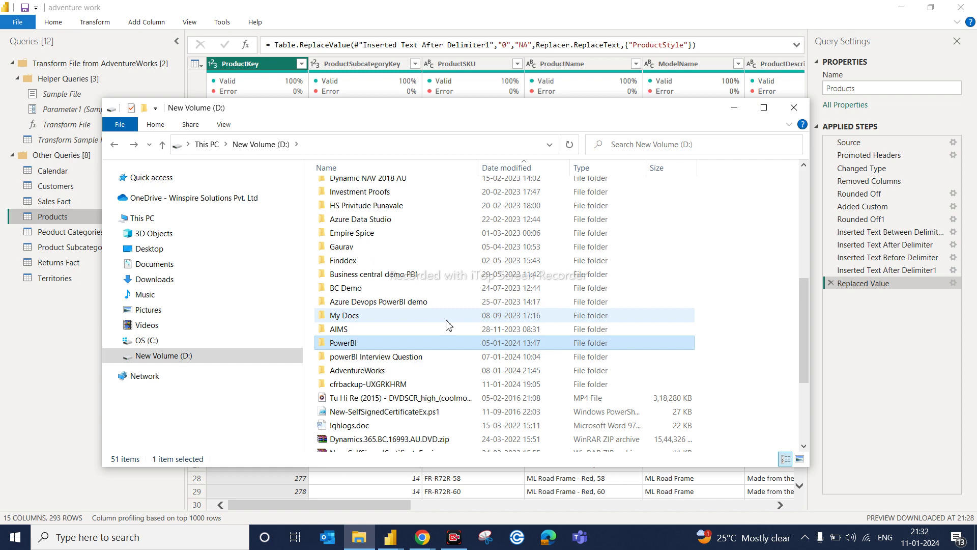
- Open the file location of the recent file AdventureWorks_Product_Subcategories.csv
click(115, 145)
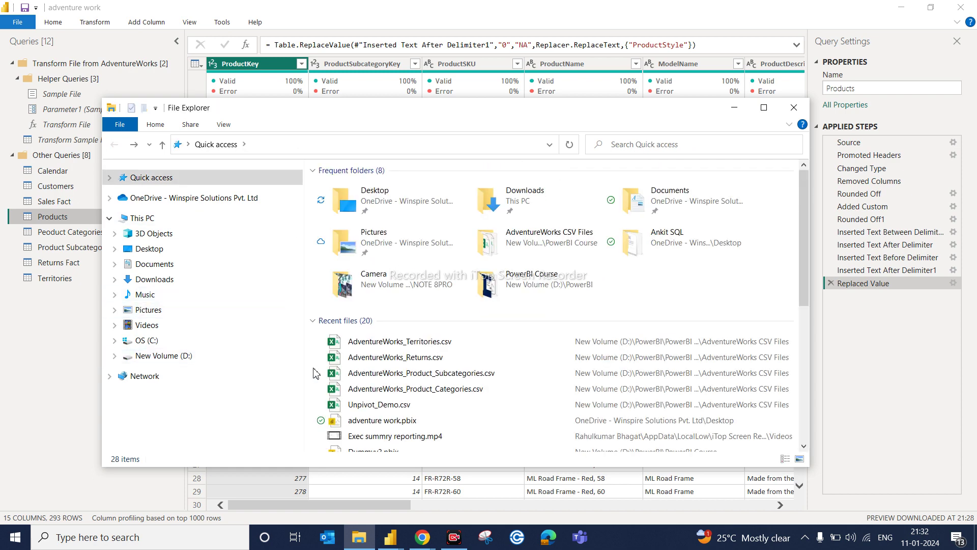
right_click(426, 377)
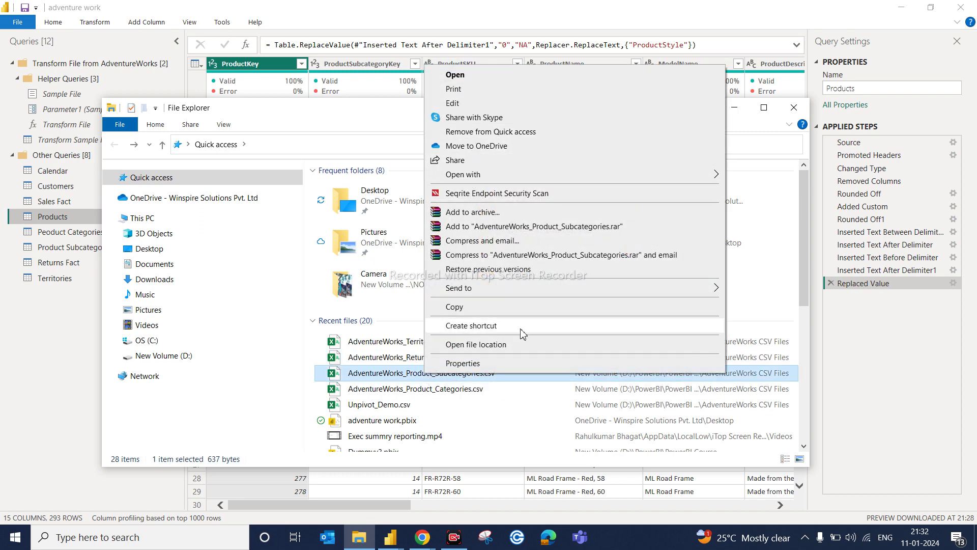
click(487, 345)
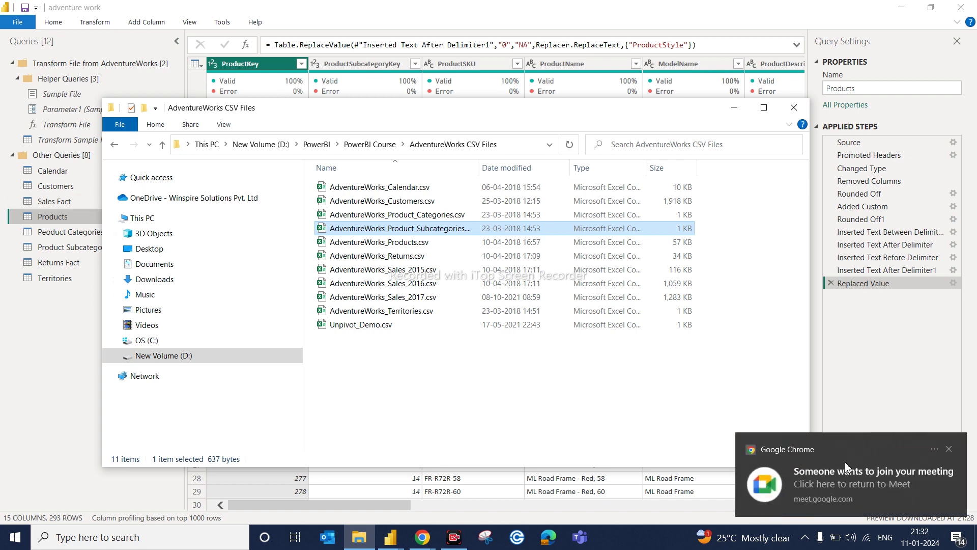
- Switch to the Google Meet call, admit the waiting participant, and return to the Power Query Editor window
click(838, 488)
click(901, 277)
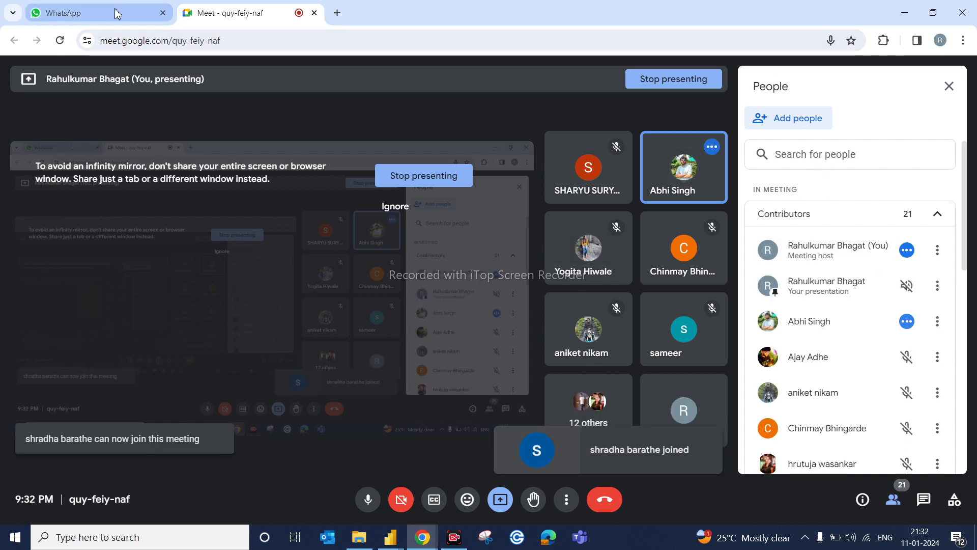
mouse_move(116, 14)
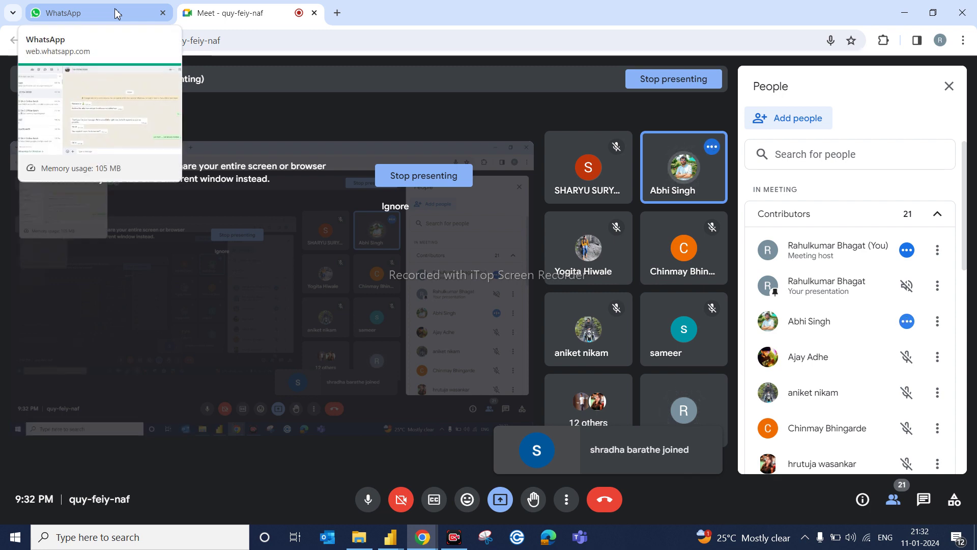
click(117, 14)
click(246, 14)
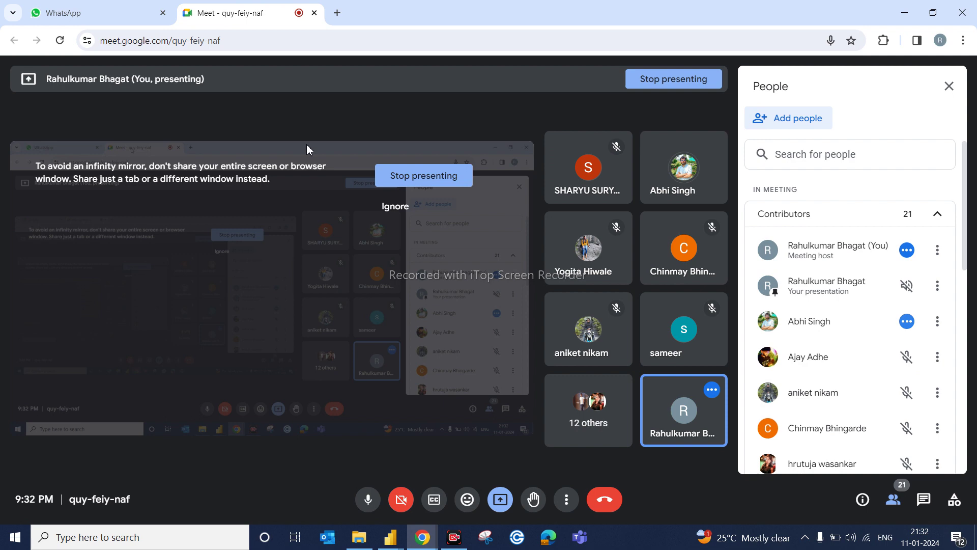
mouse_move(391, 536)
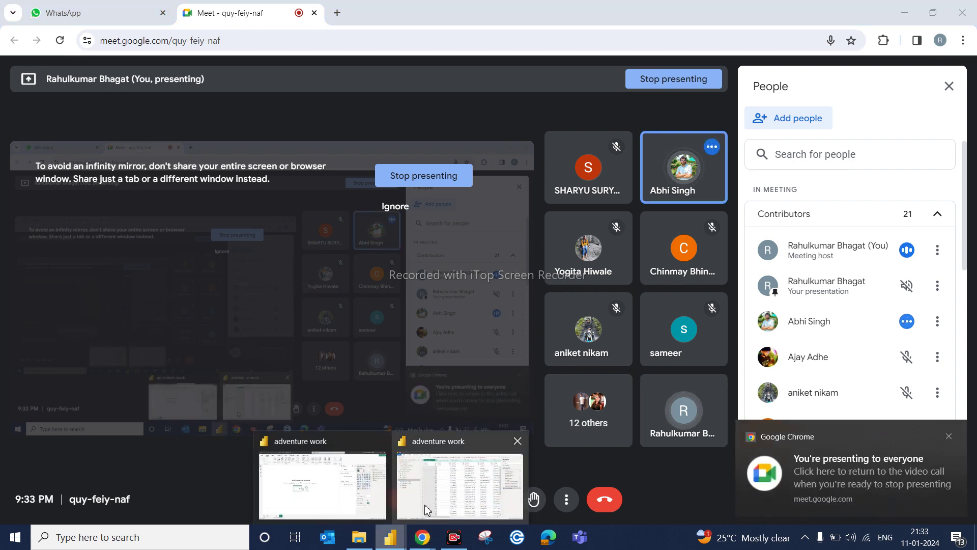
click(427, 509)
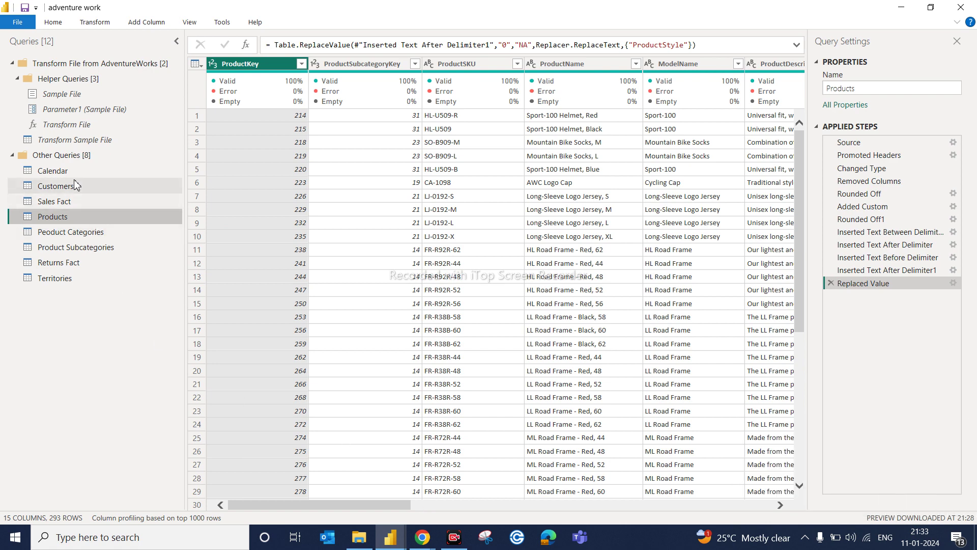
click(55, 23)
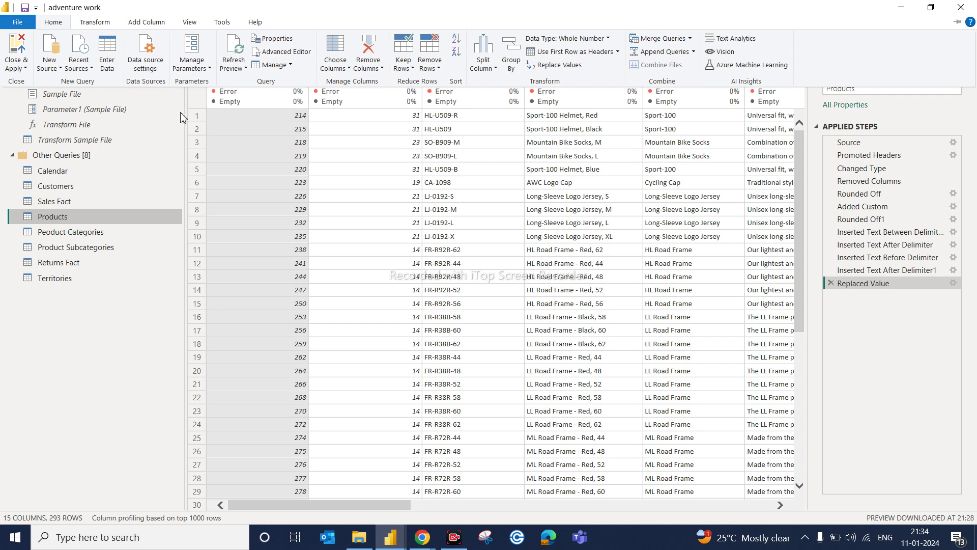
click(189, 125)
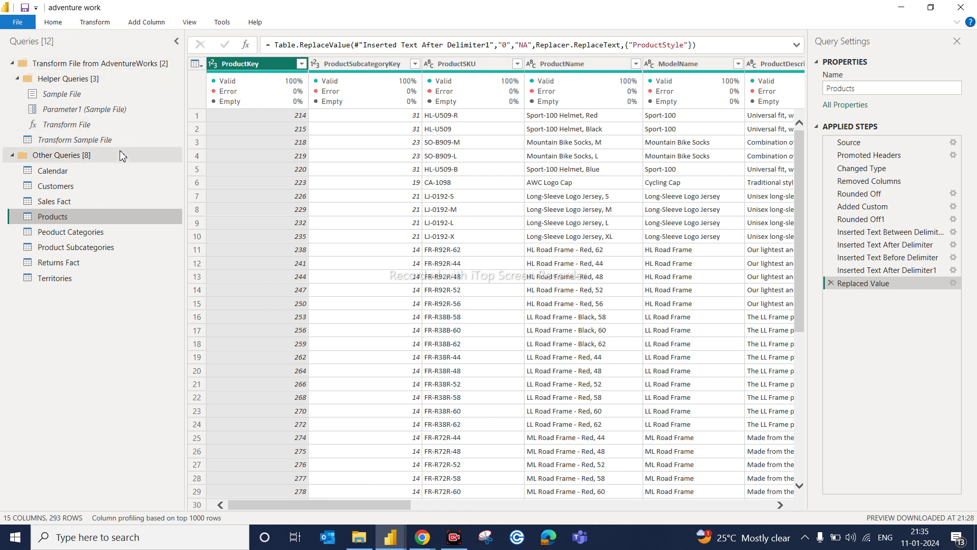
mouse_move(286, 94)
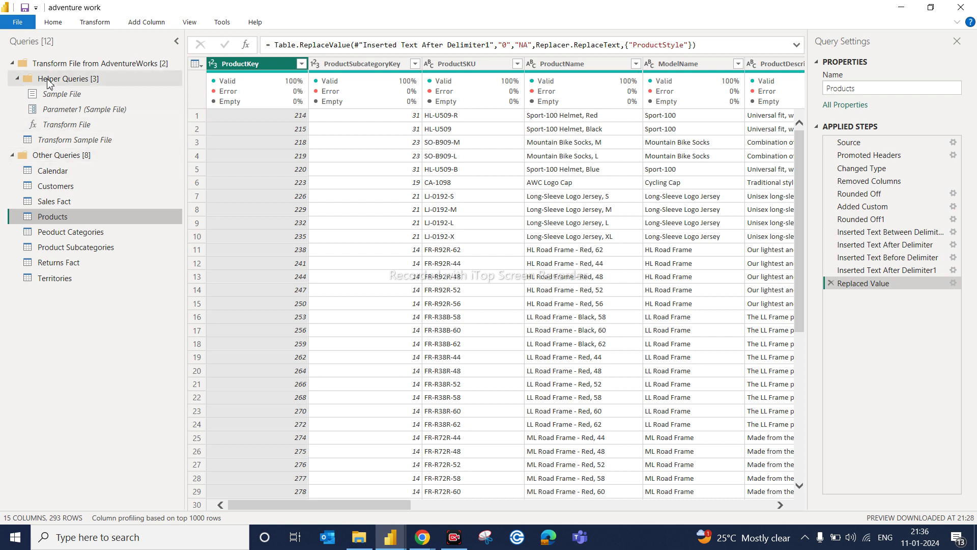
- Collapse the Helper Queries group in the list of queries
click(18, 78)
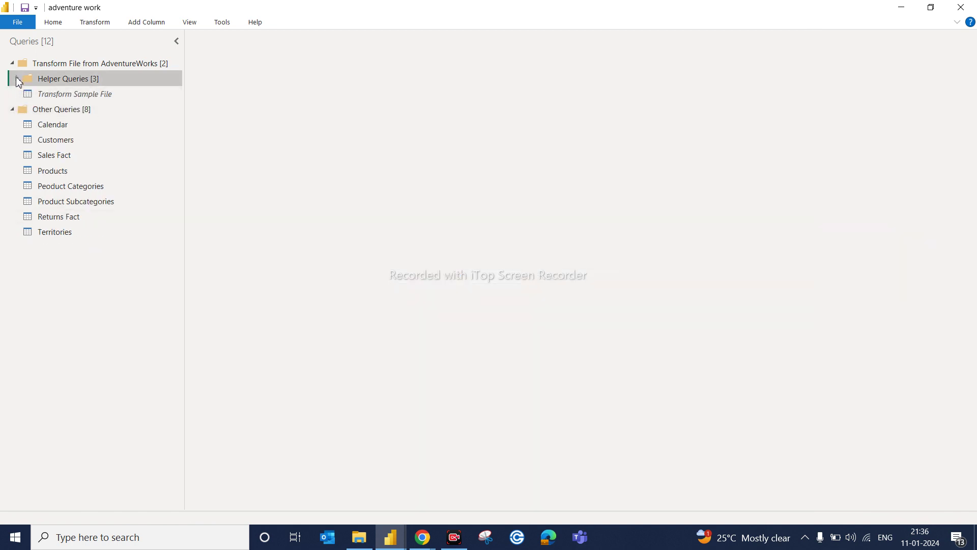
click(18, 79)
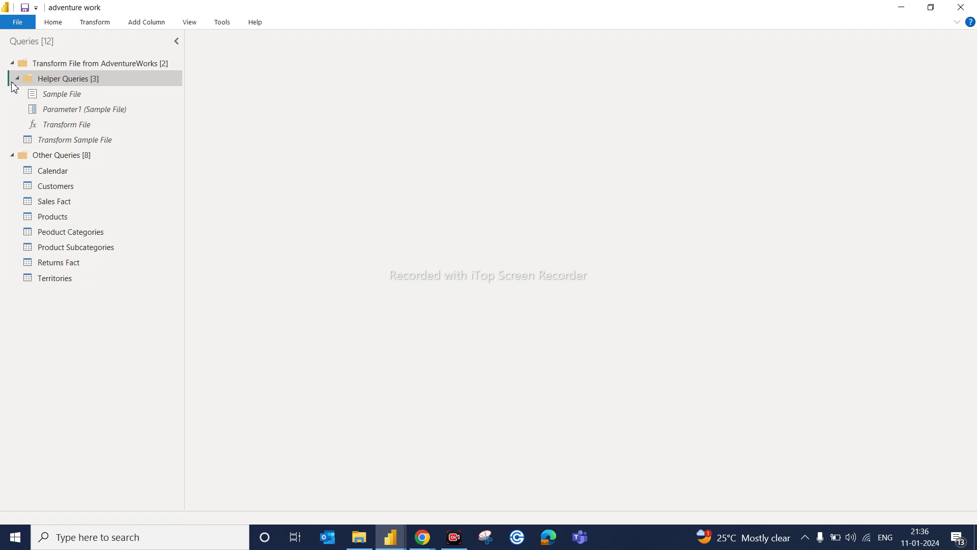
click(13, 81)
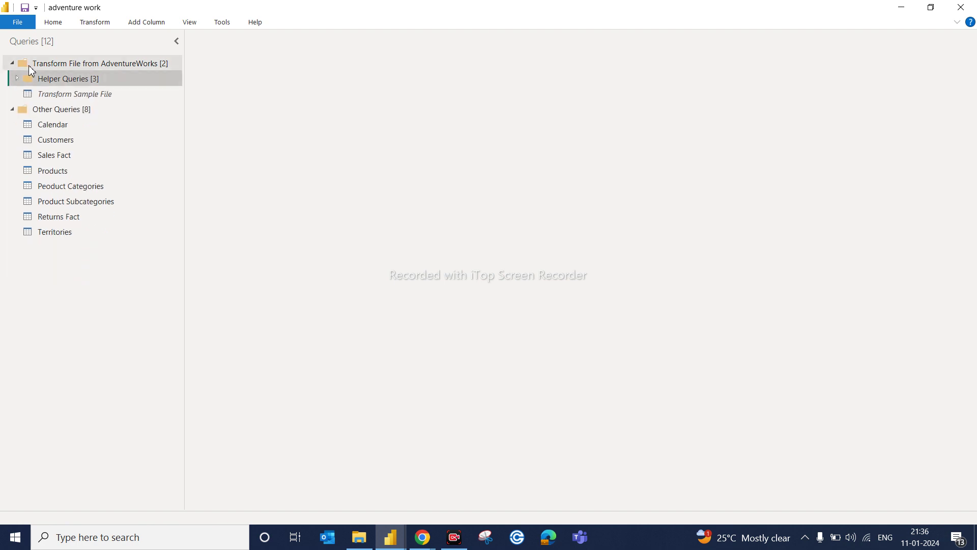
- Delete the Sales Fact query from the Other Queries group and confirm the deletion
click(60, 160)
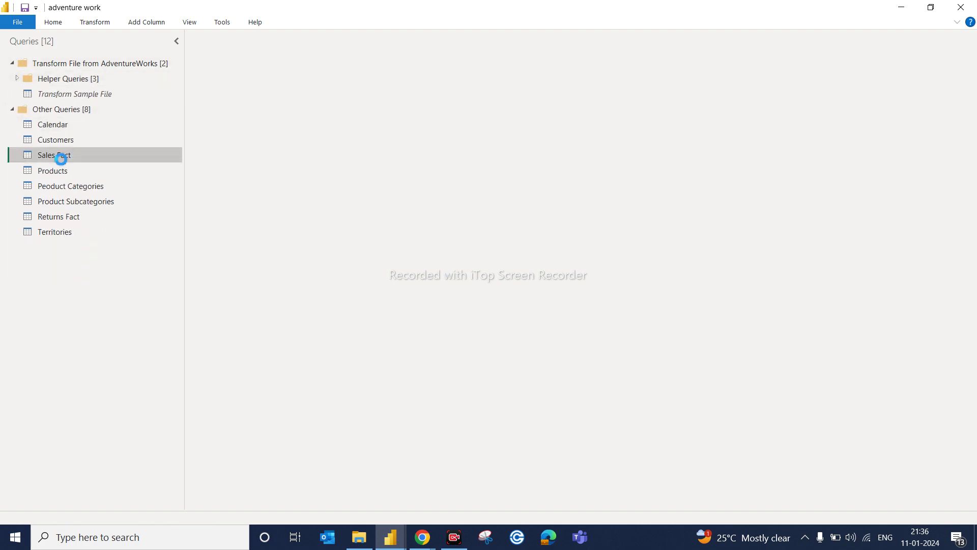
right_click(61, 161)
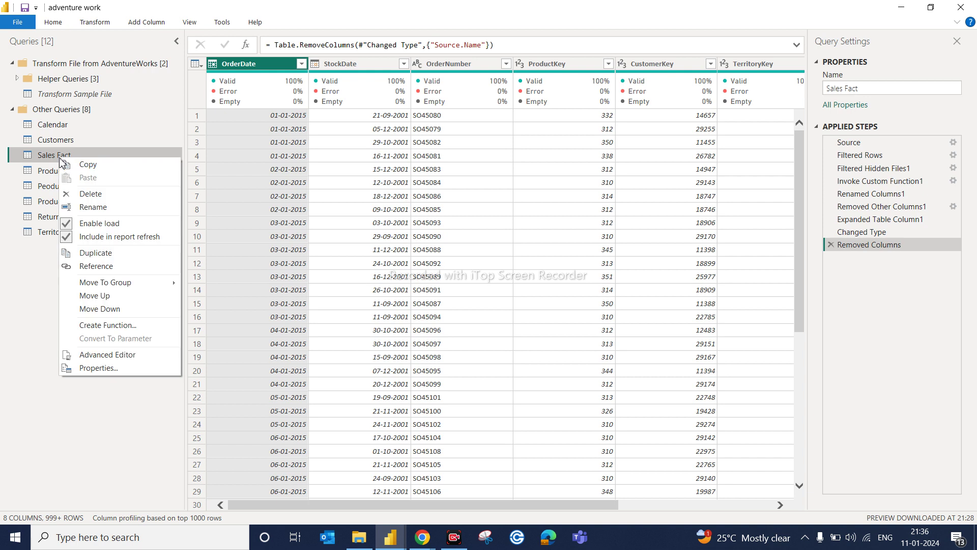
click(89, 194)
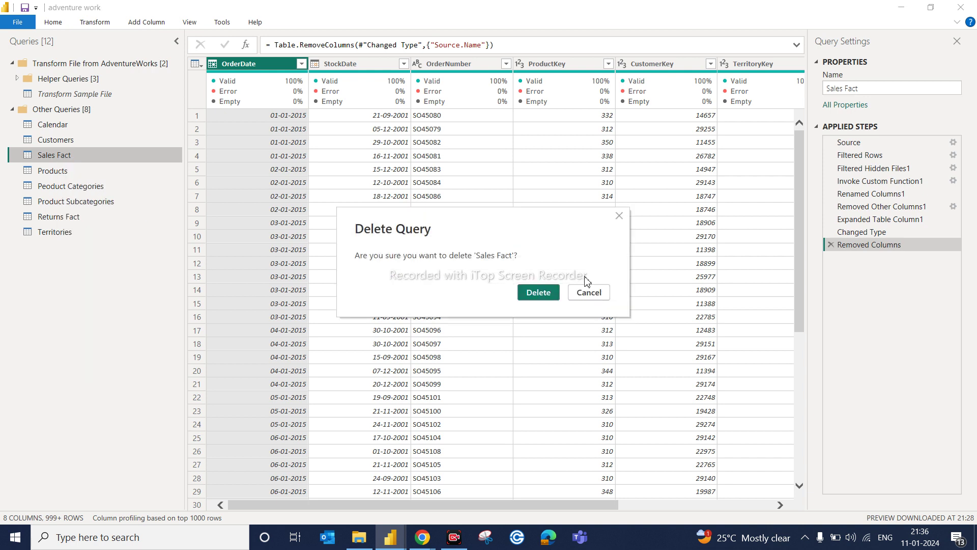
click(553, 296)
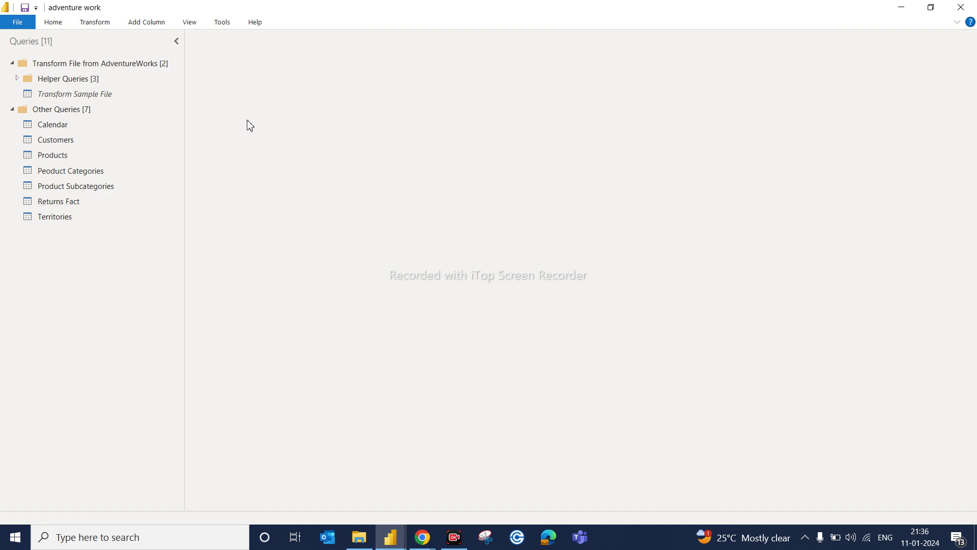
- Try to delete the Helper Queries group
right_click(85, 79)
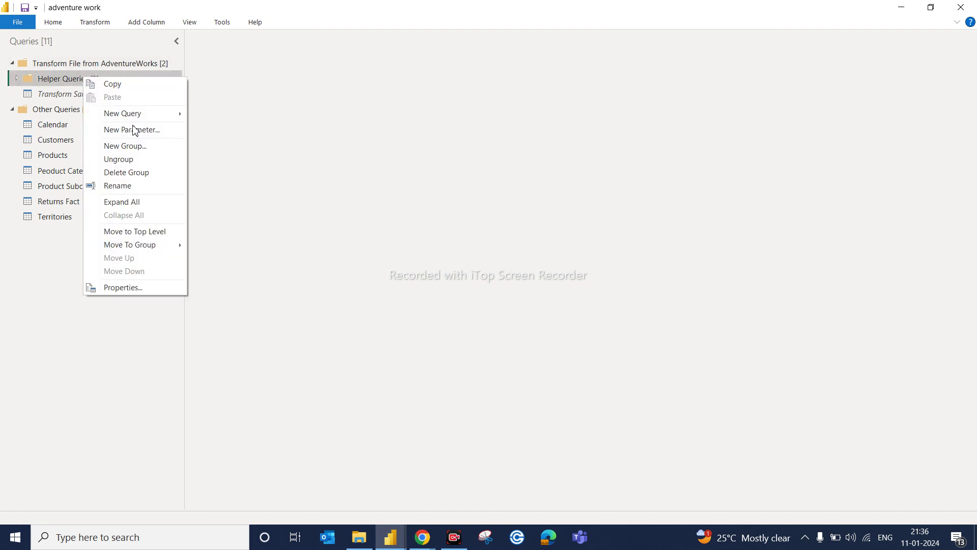
click(132, 173)
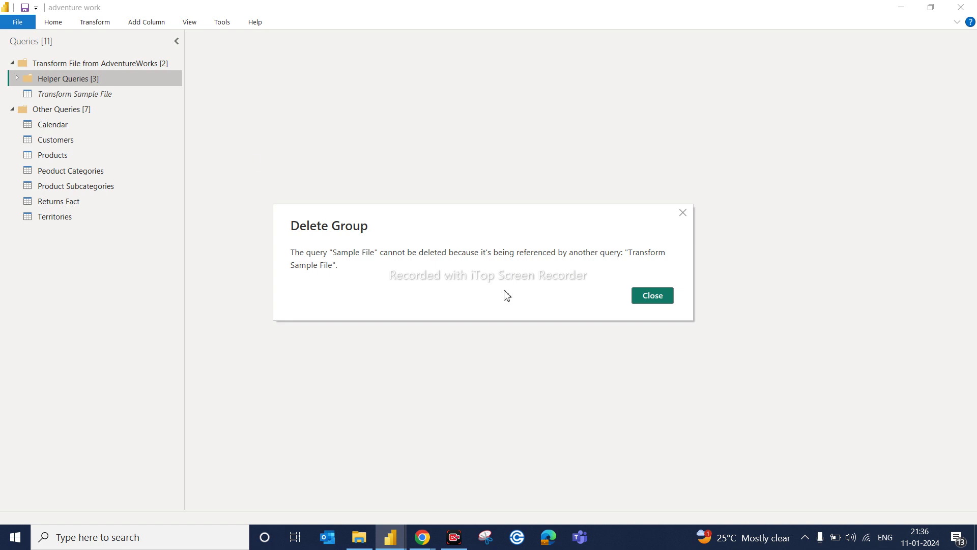
click(641, 298)
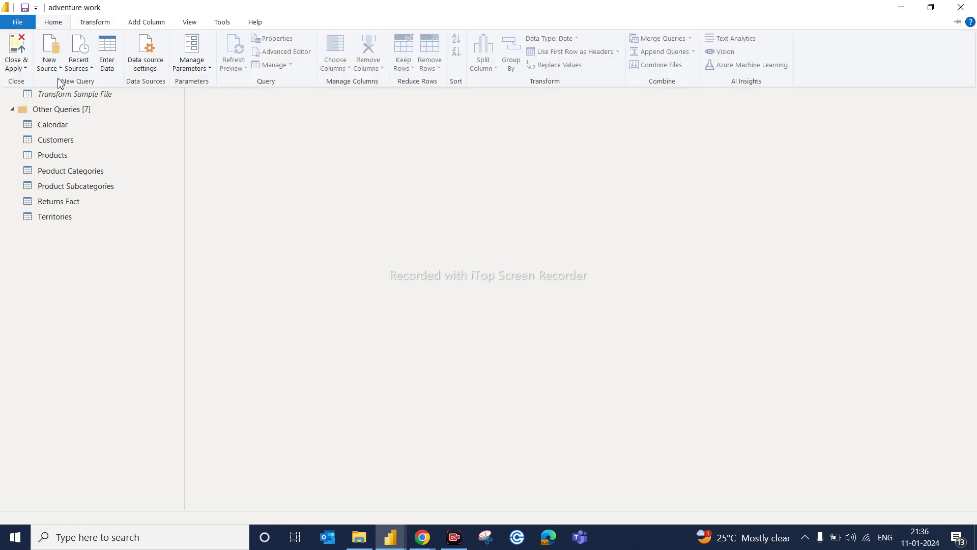
- Review the source files in the AdventureWorks CSV Files folder in File Explorer, and return to Power Query Editor
click(360, 537)
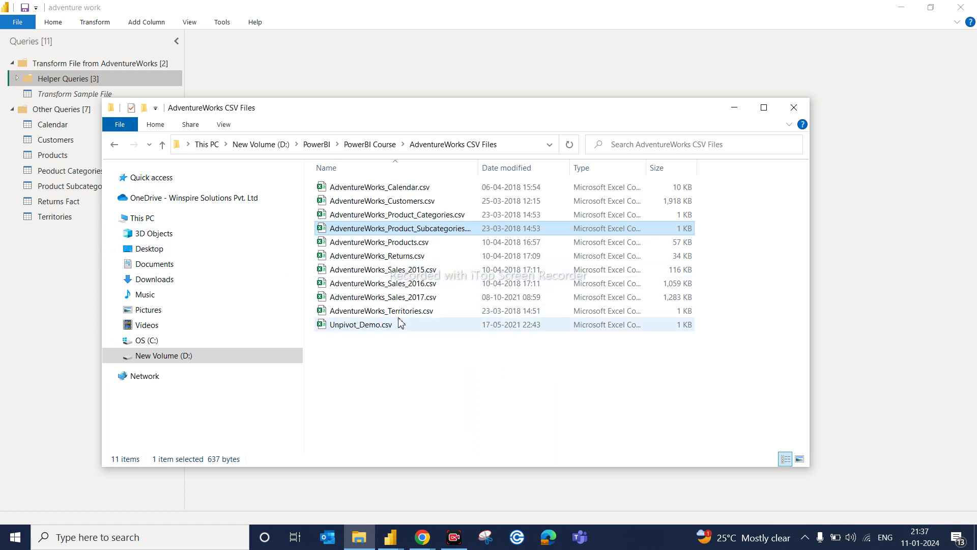
click(52, 304)
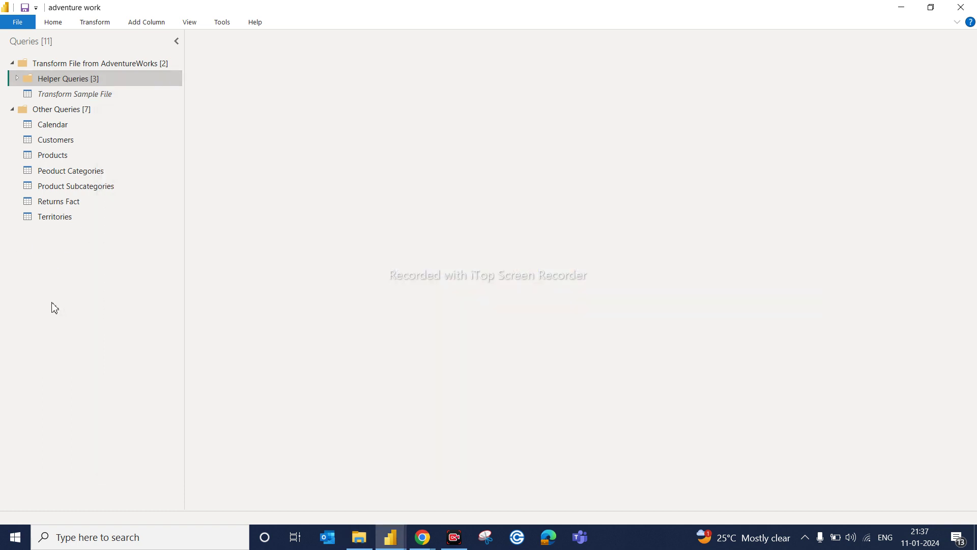
- Start a new data source connection of the Folder type
click(61, 25)
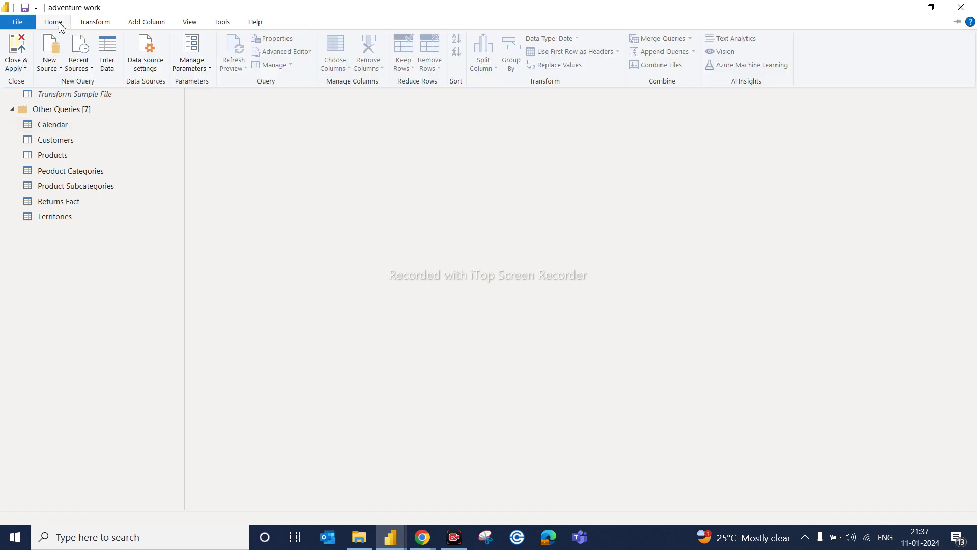
click(58, 68)
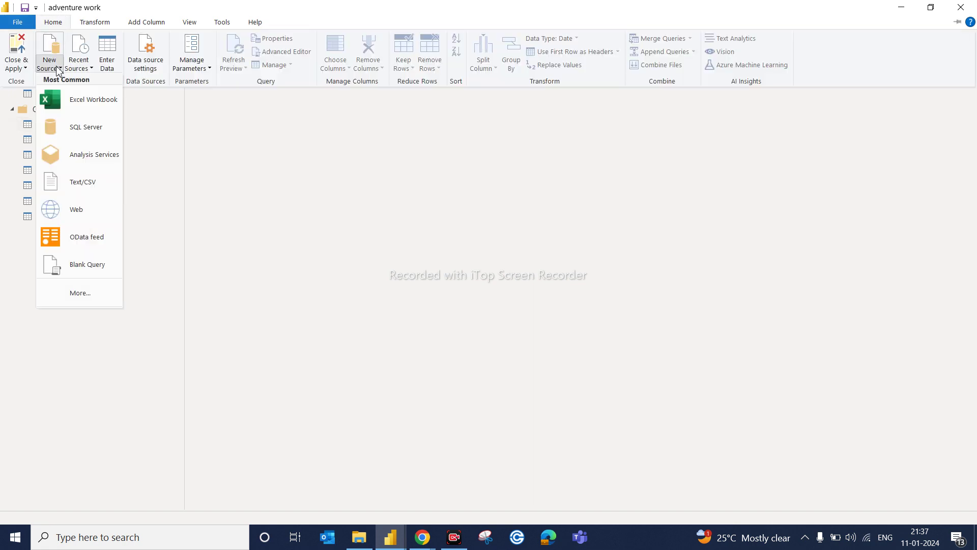
click(78, 291)
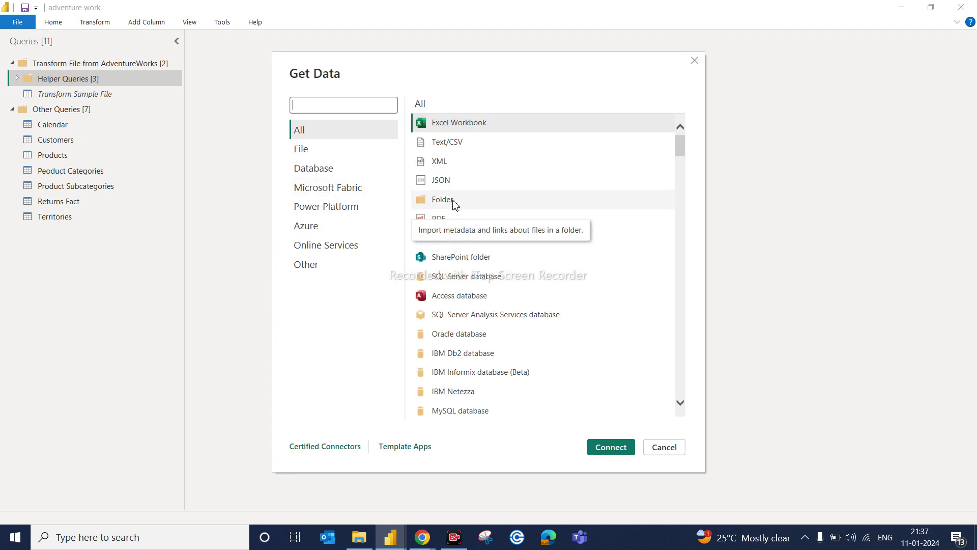
click(455, 203)
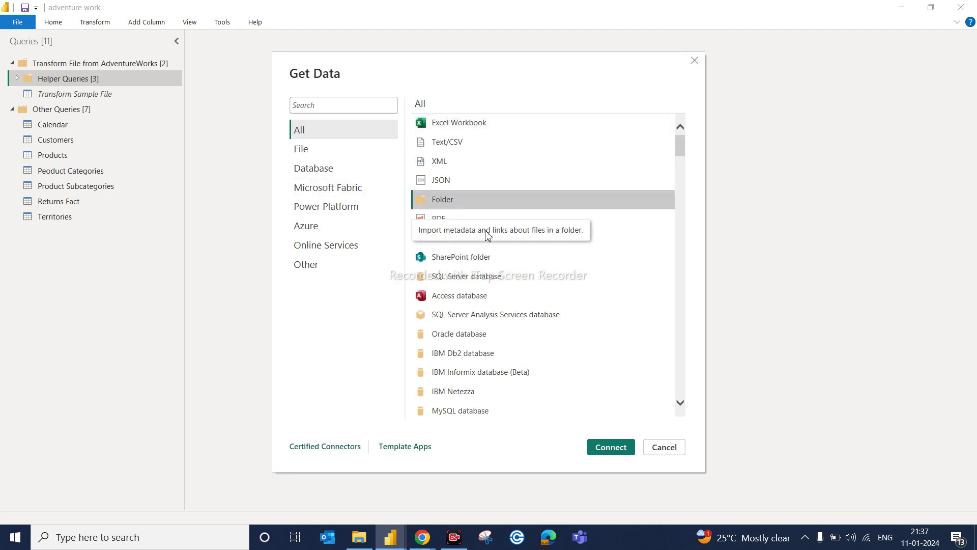
click(610, 446)
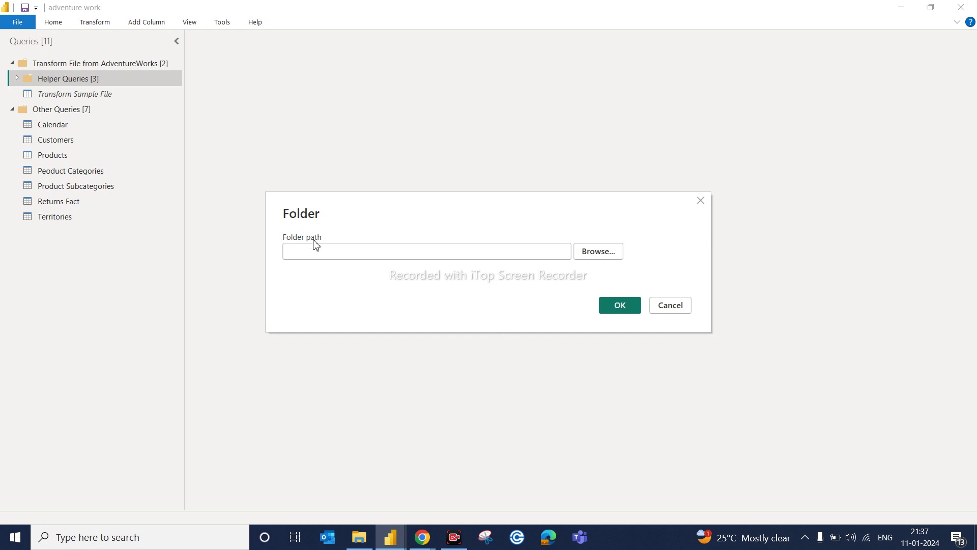
- Copy the AdventureWorks CSV Files folder path from File Explorer, use it as the source's folder path, and load the file list with Transform Data
click(359, 537)
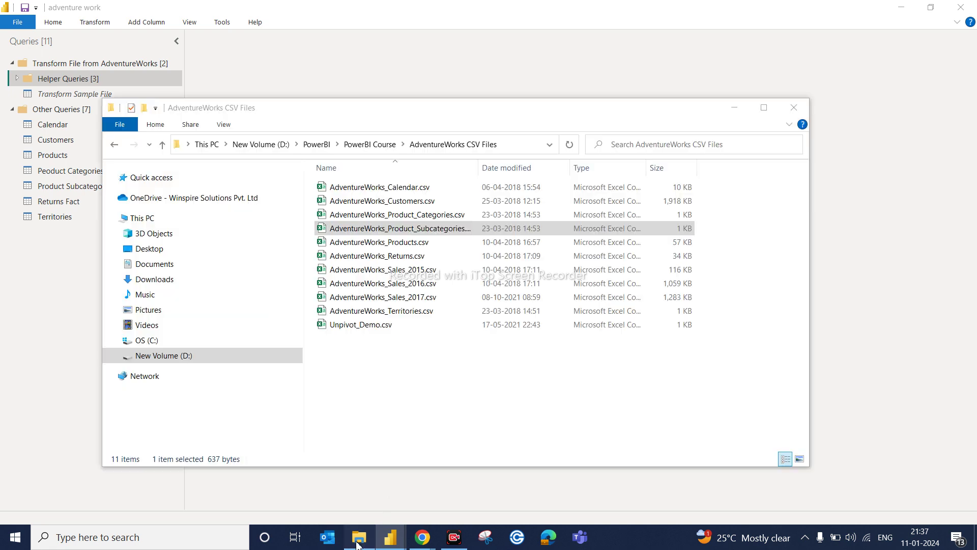
click(526, 148)
key(ctrl+c)
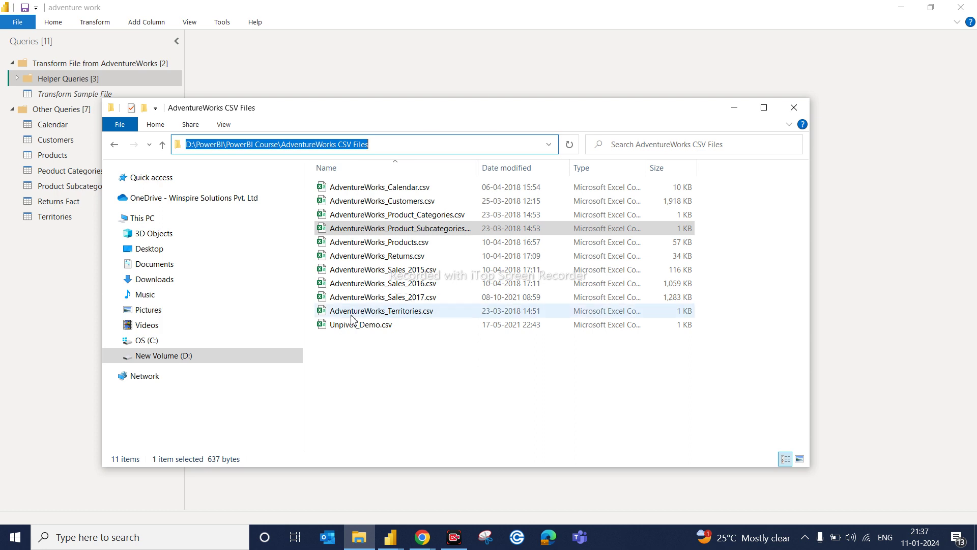
click(390, 537)
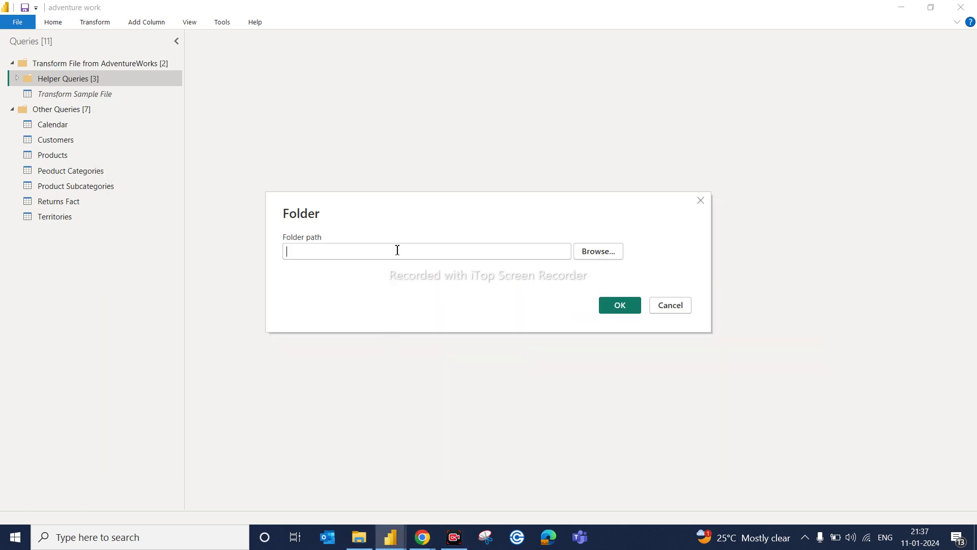
click(397, 250)
key(ctrl+v)
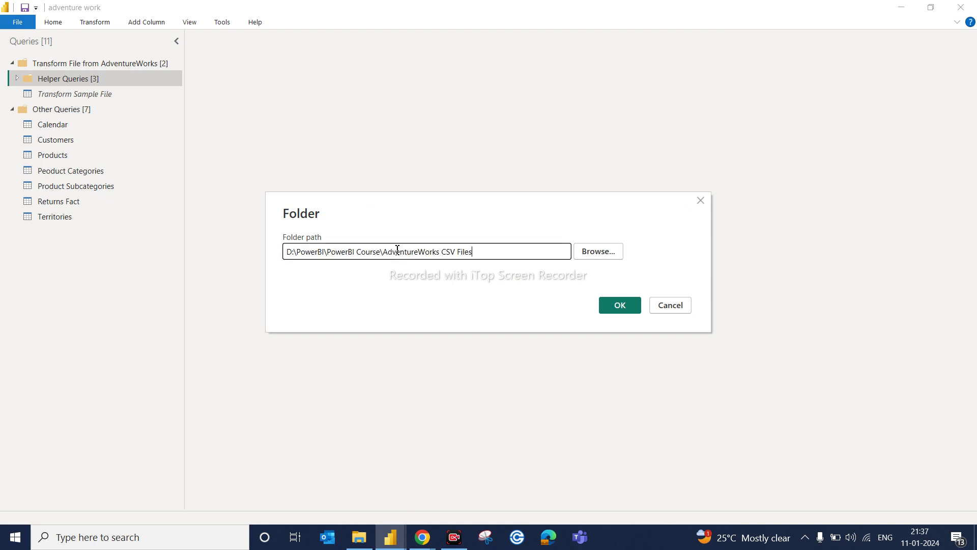
click(620, 307)
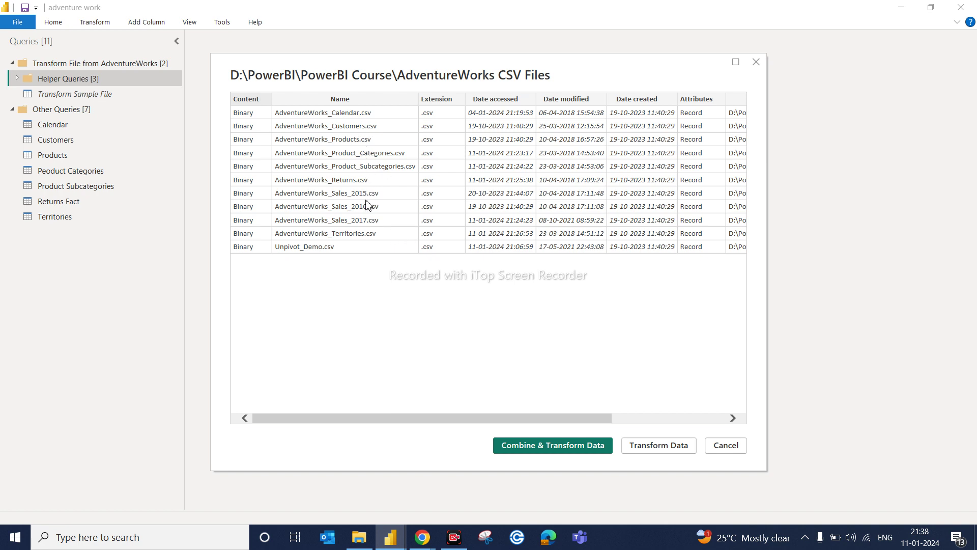
click(681, 446)
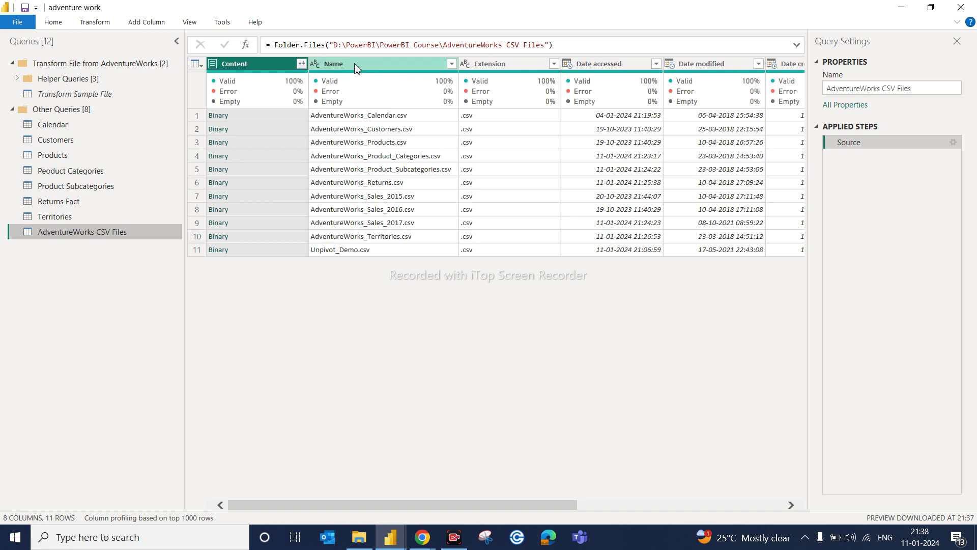
- Filter the Name column with a text filter to keep only rows that contain "Sales"
click(420, 64)
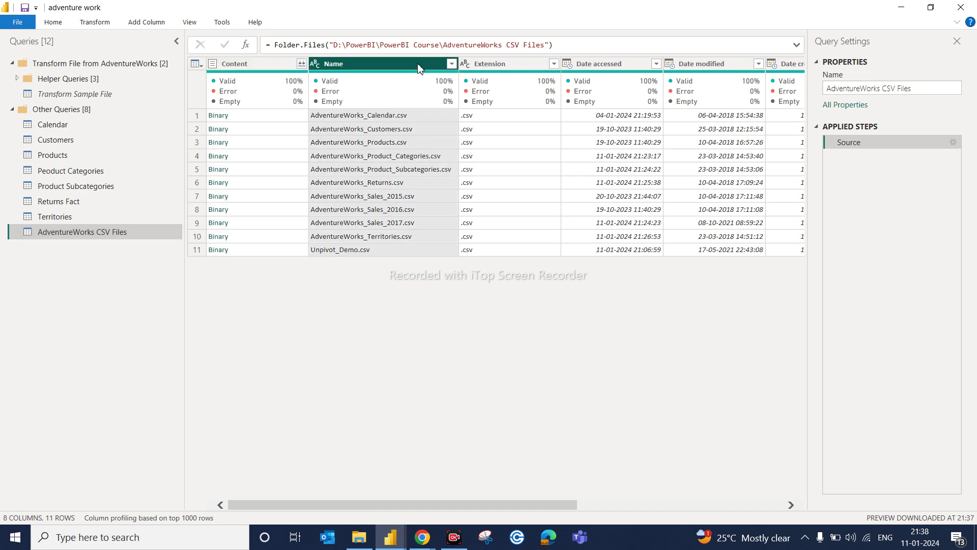
click(451, 63)
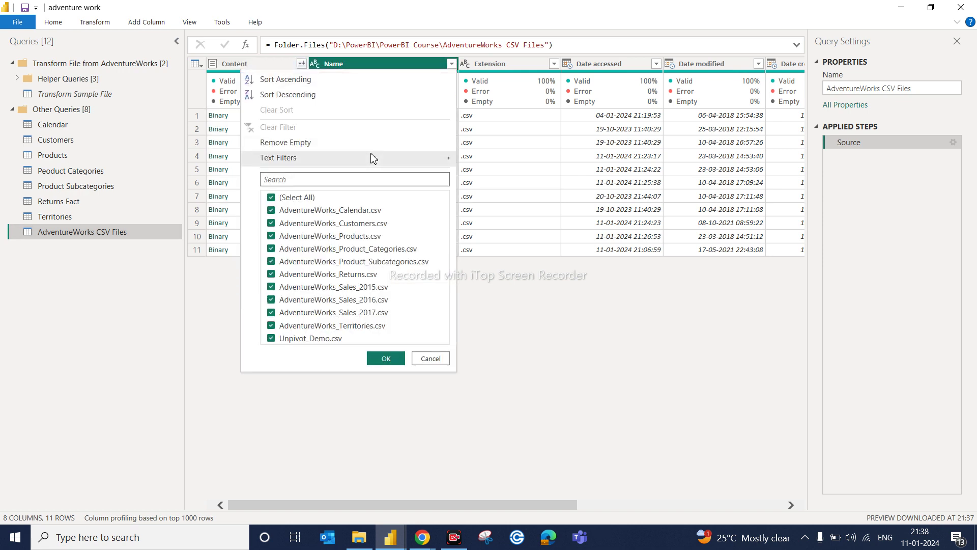
mouse_move(426, 159)
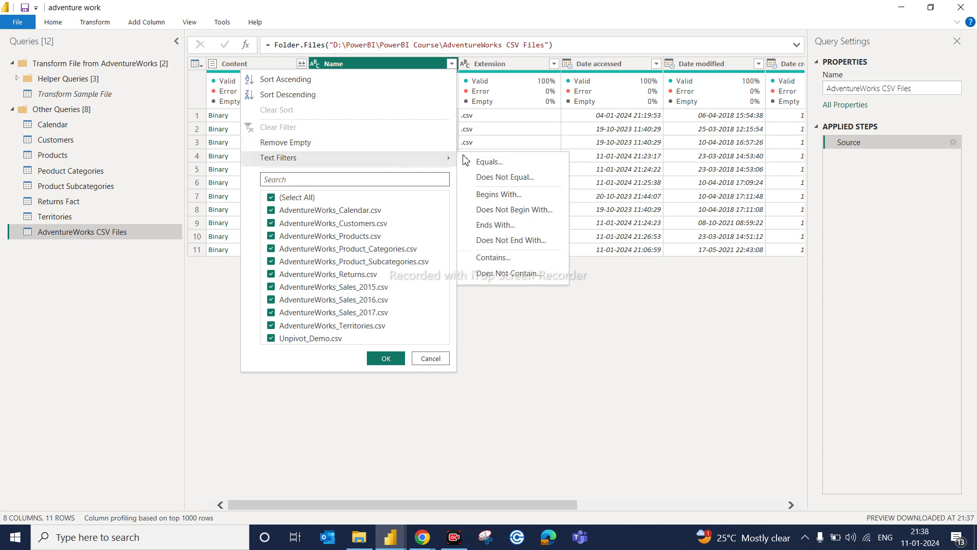
click(494, 258)
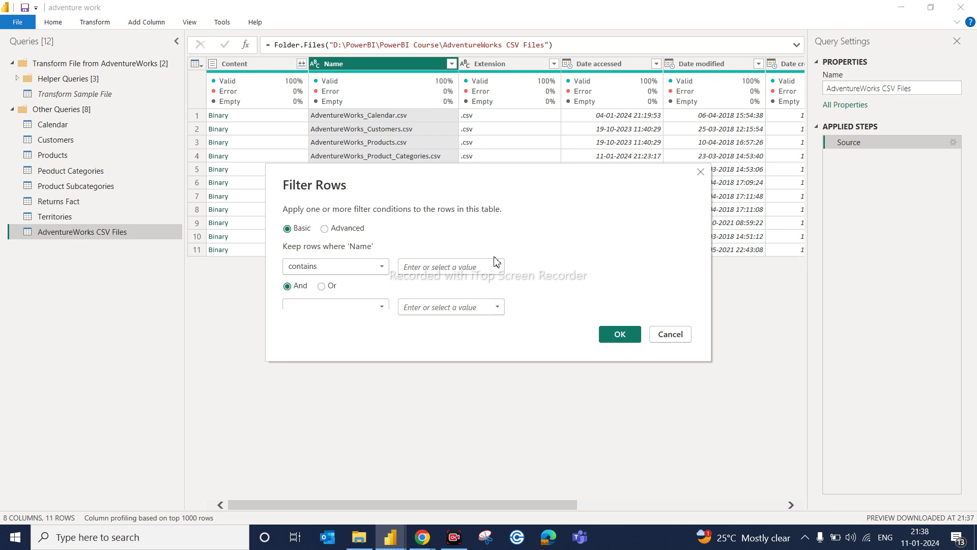
click(456, 263)
click(615, 335)
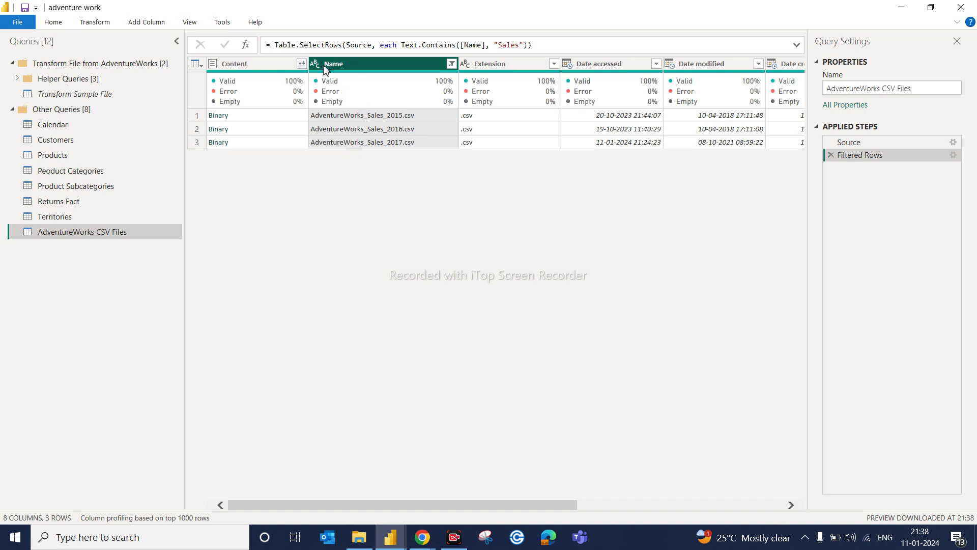
- Combine the files in the Content column, accepting the first file as the sample and comma as the delimiter
click(270, 69)
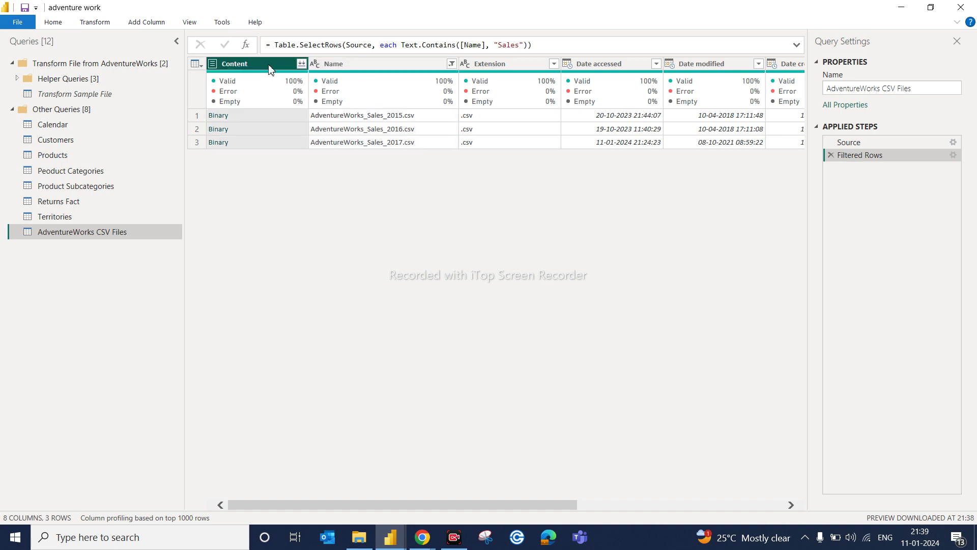
click(302, 64)
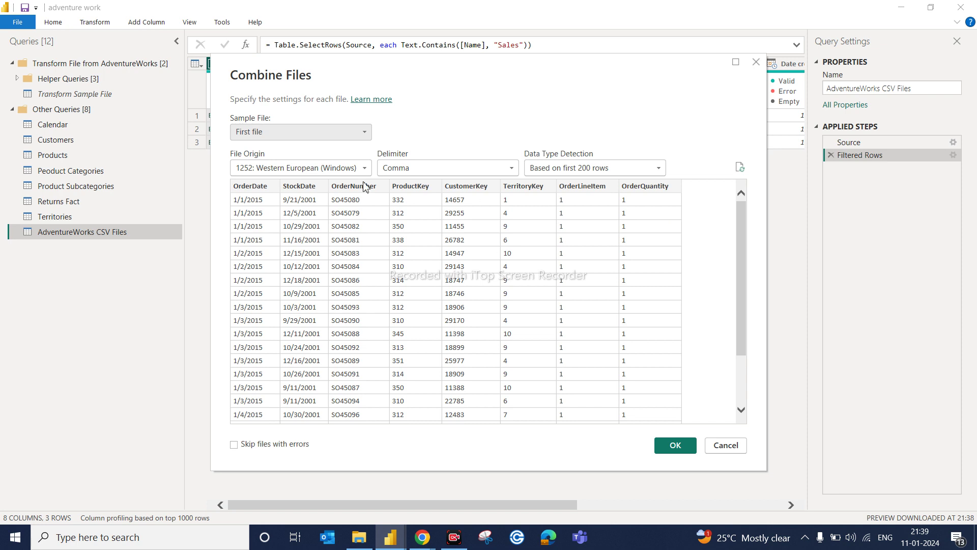
click(675, 445)
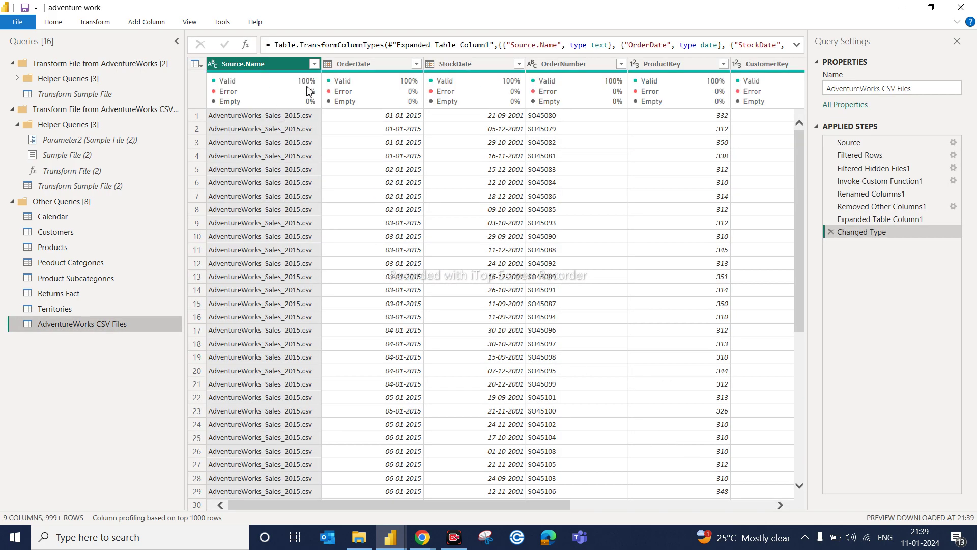
- Look across the combined table's columns and remove the Source.Name column
click(658, 506)
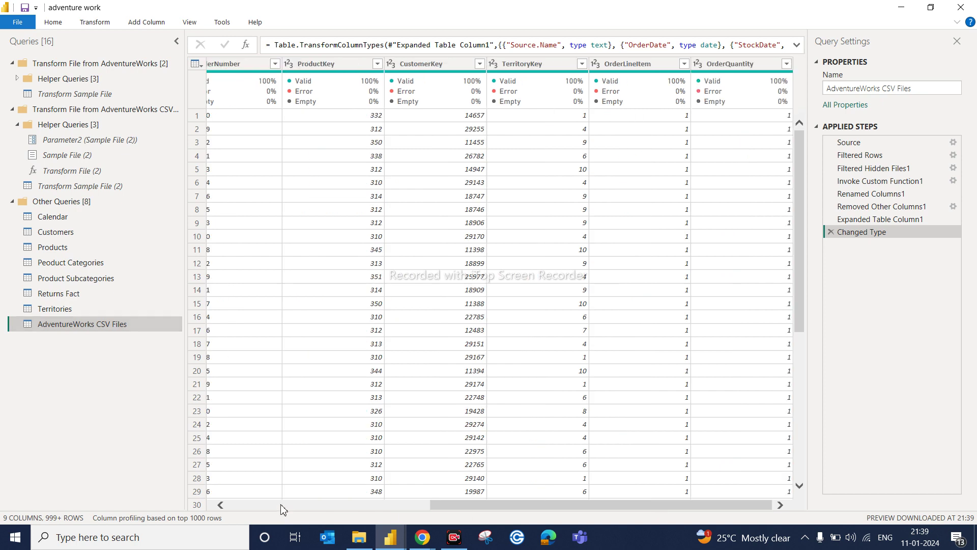
click(283, 505)
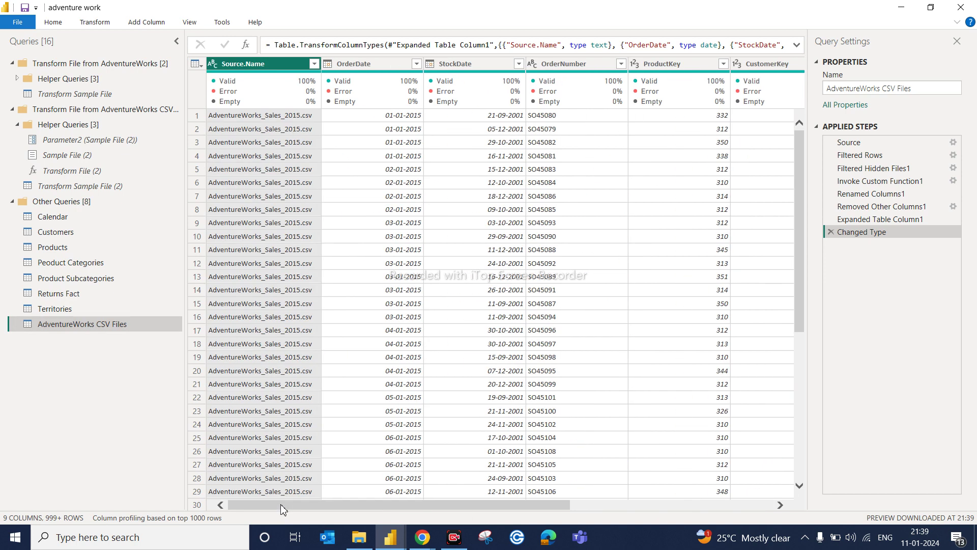
right_click(256, 67)
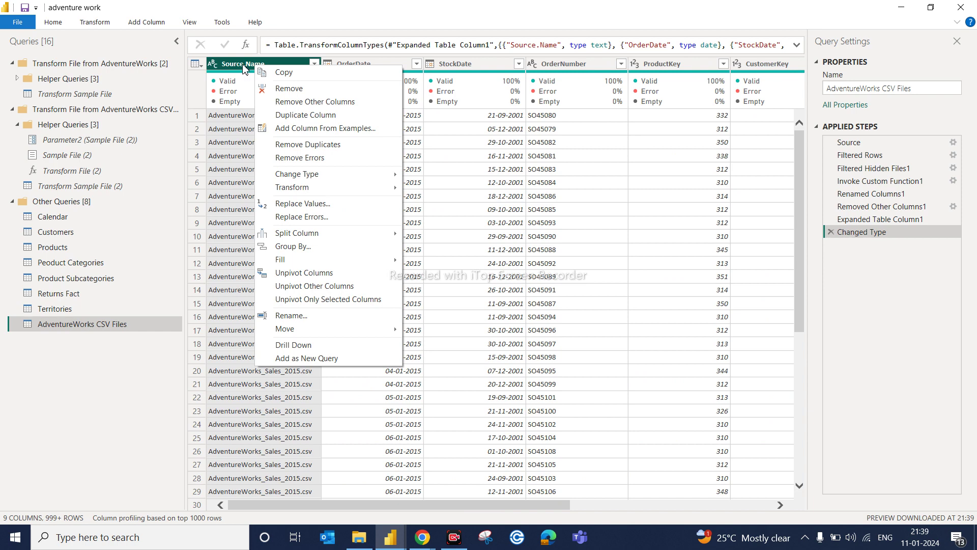
click(286, 89)
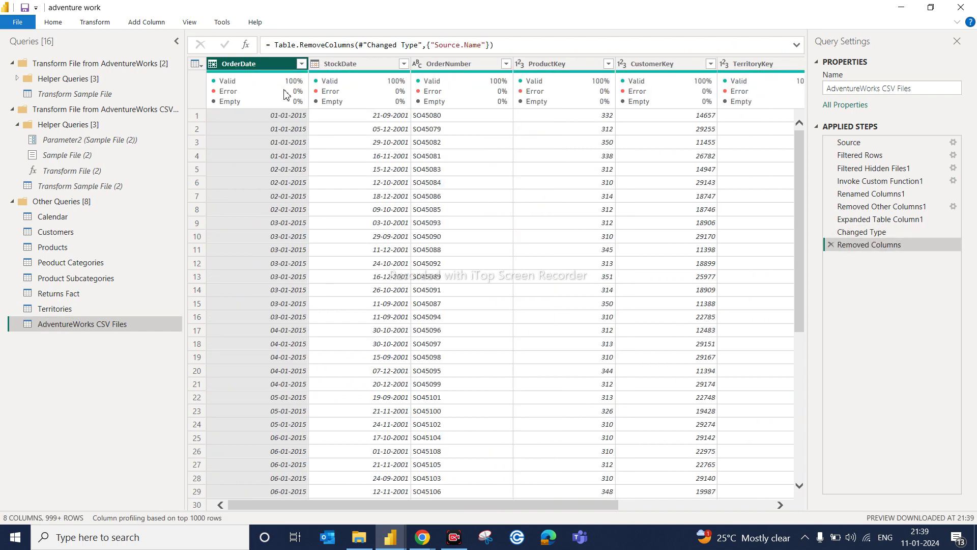
- Rename the AdventureWorks CSV Files query as Sales Fact
double_click(104, 324)
text(Sales Fact)
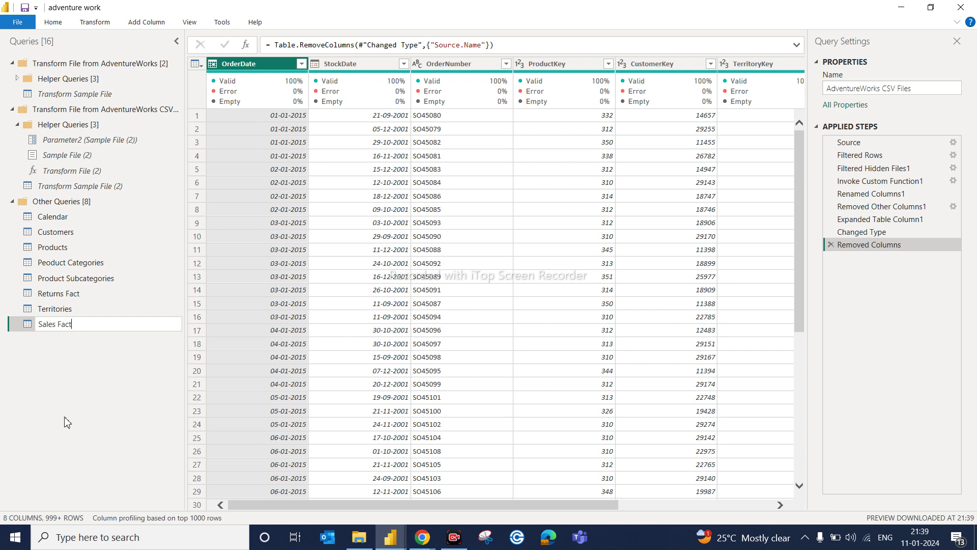
key(Return)
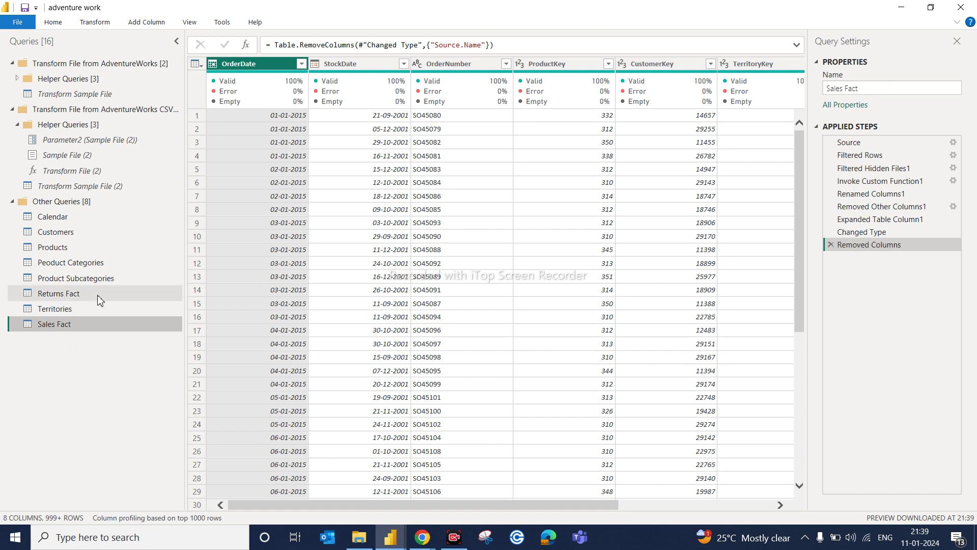
- Collapse both Transform File groups in the list of queries
click(15, 111)
click(14, 109)
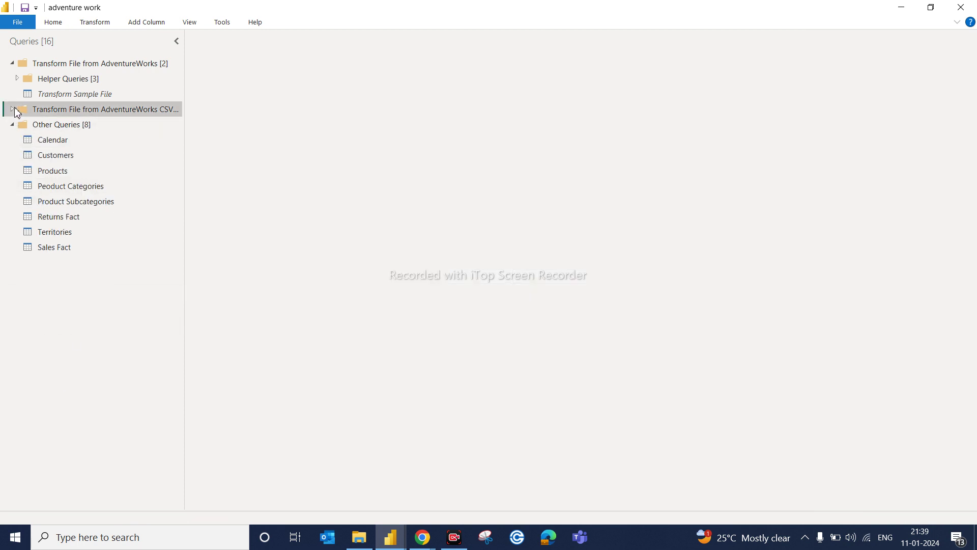
click(14, 64)
click(12, 64)
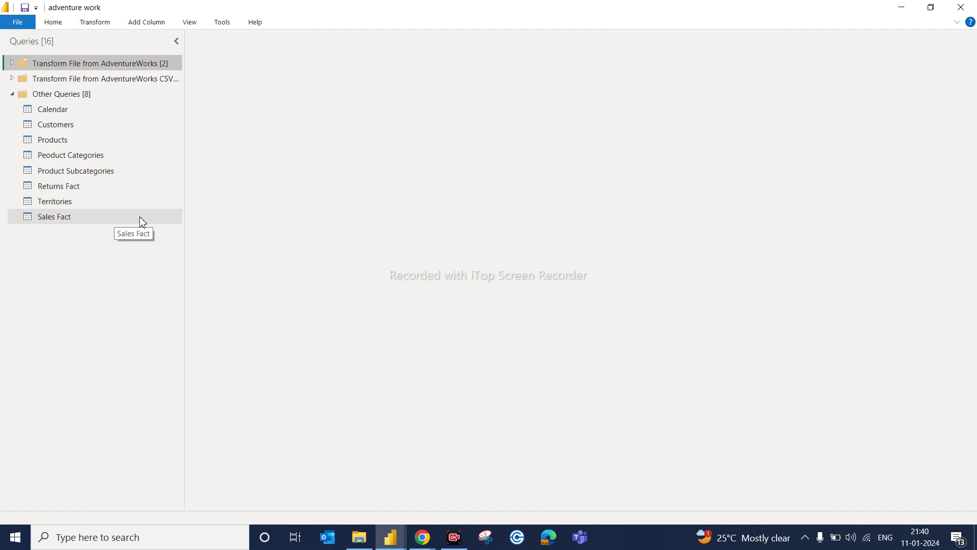
- Select the Sales Fact query, close Power Query Editor applying all changes, and switch to Power BI Desktop while the tables load
click(97, 224)
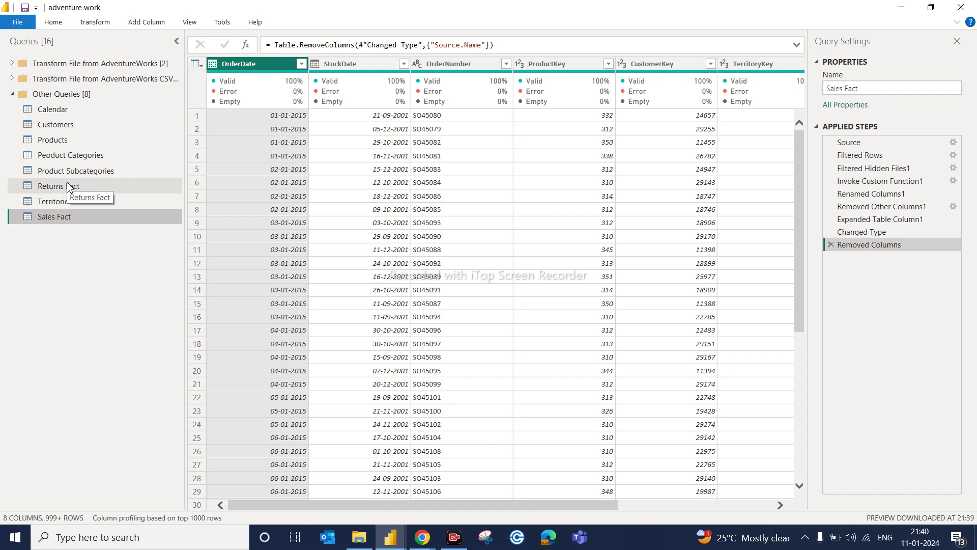
click(57, 23)
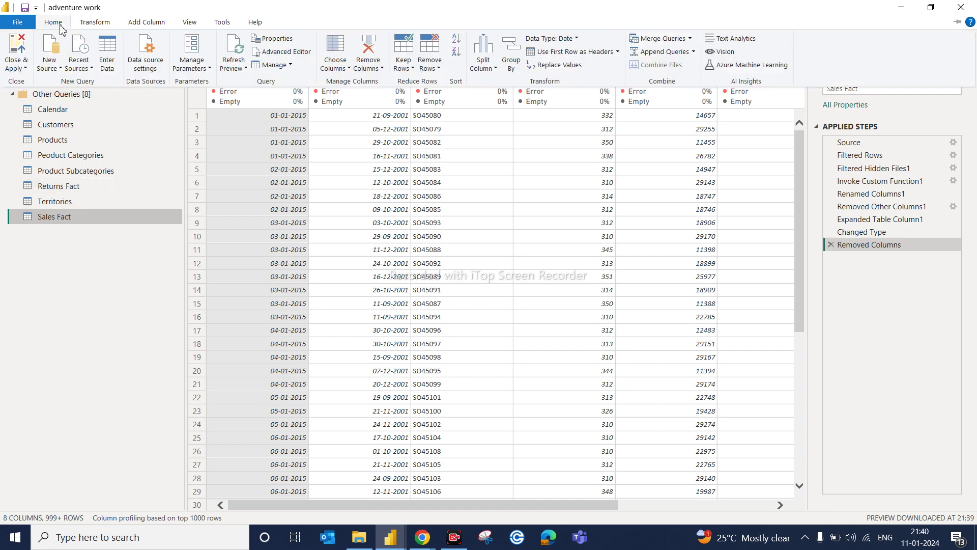
click(29, 69)
key(alt+Tab)
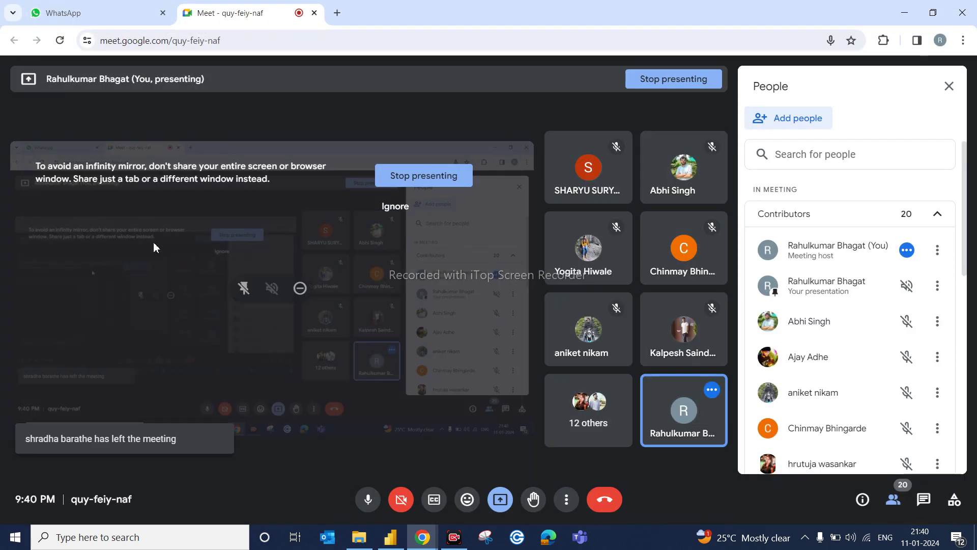
key(alt+Tab)
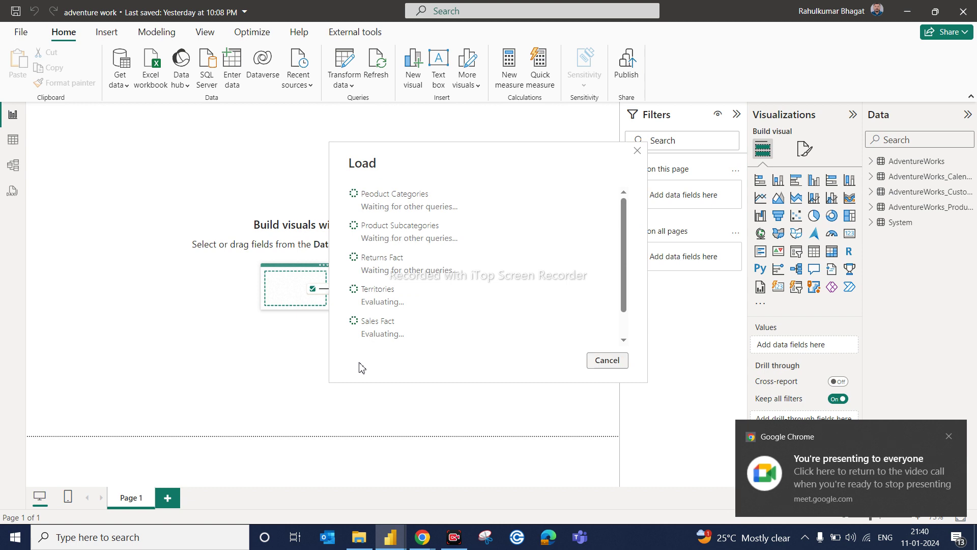
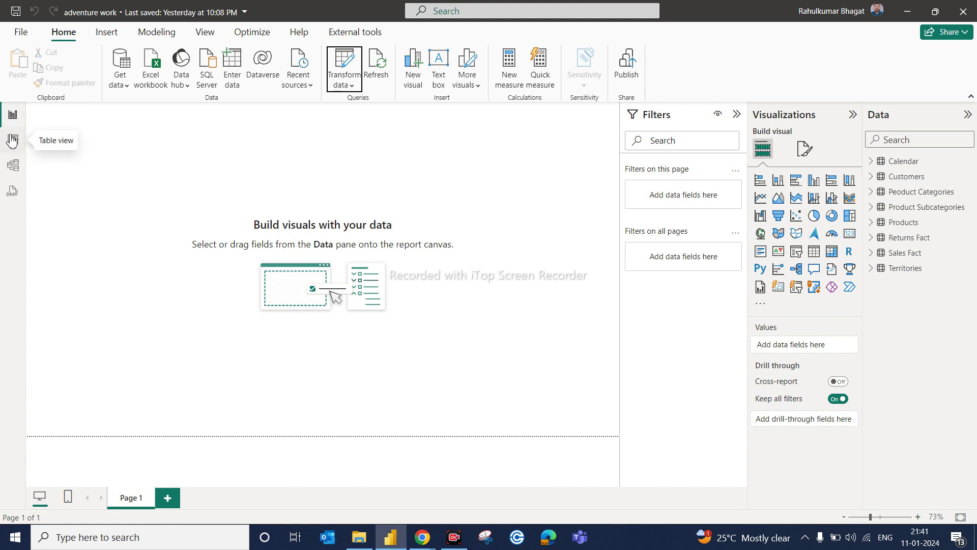
- View the Calendar data in Table view, open Model view, and collapse the Properties pane to widen the relationship diagram
click(12, 139)
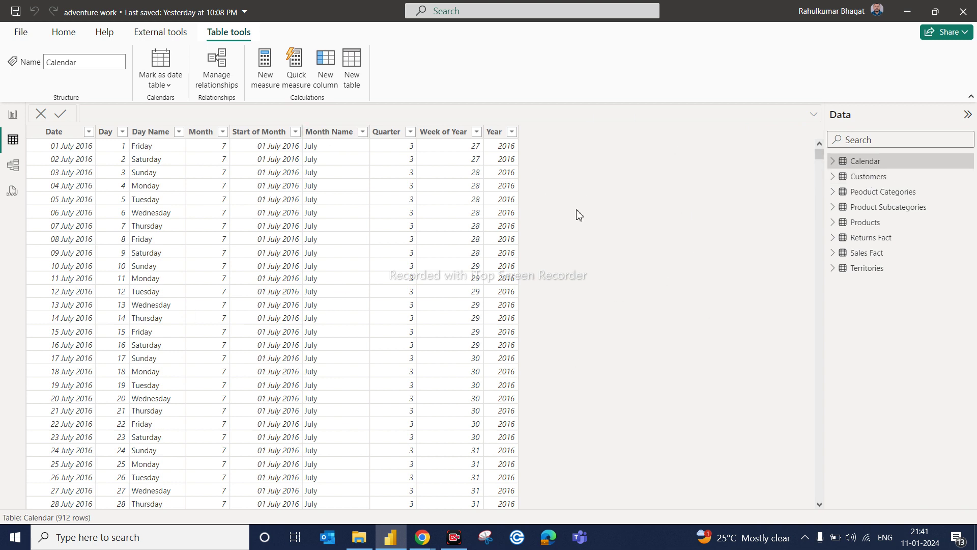
click(14, 168)
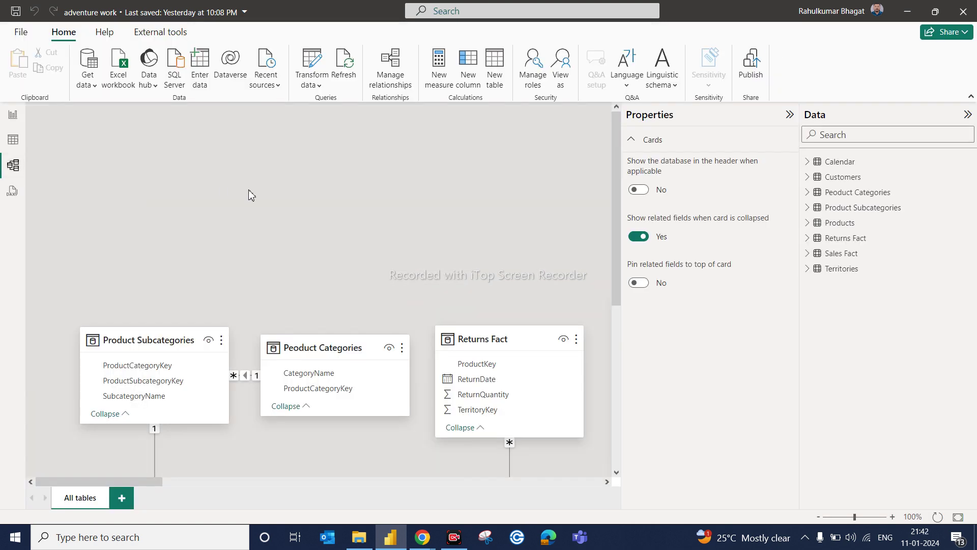
click(789, 115)
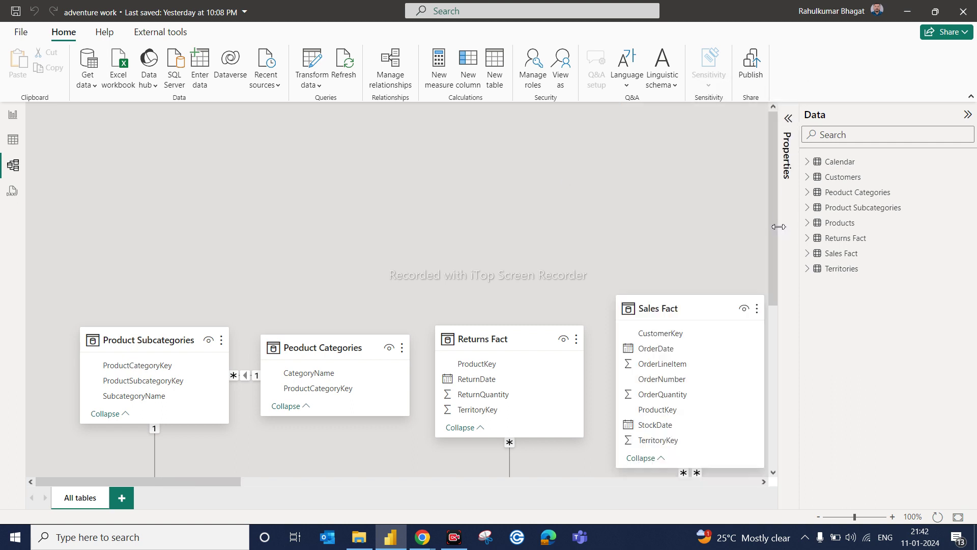
- Move the Peoduct Categories table above the row of tables, between Product Subcategories and Returns Fact, in the relationship diagram
drag(775, 224, 801, 353)
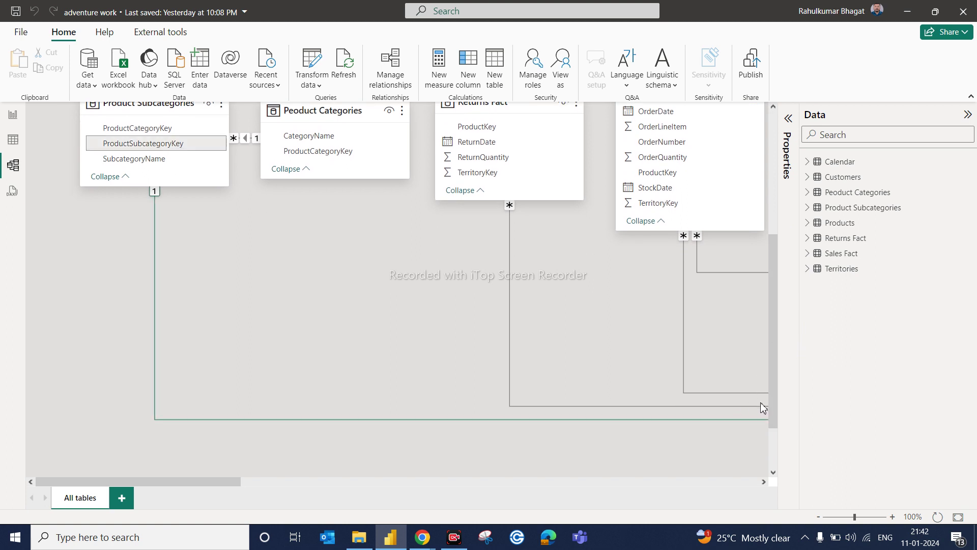
click(835, 518)
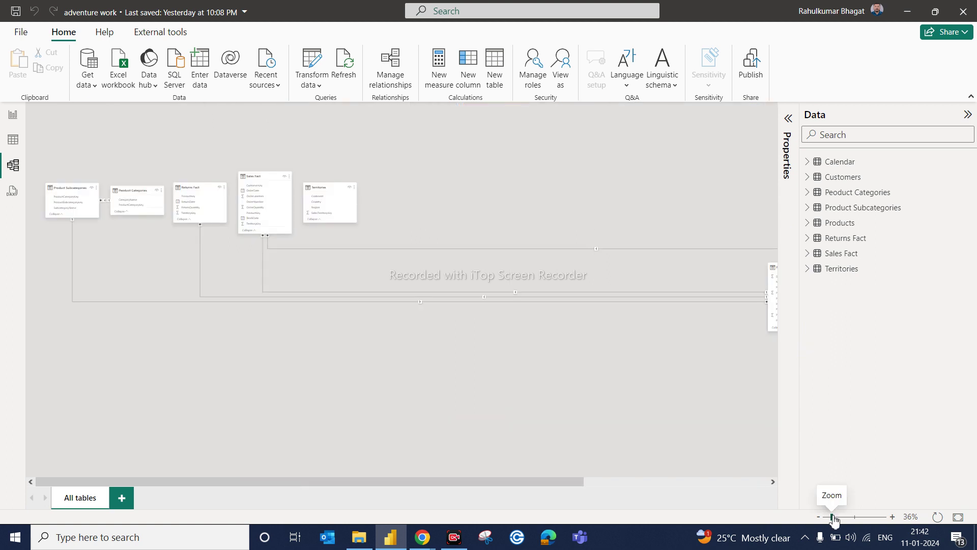
click(841, 518)
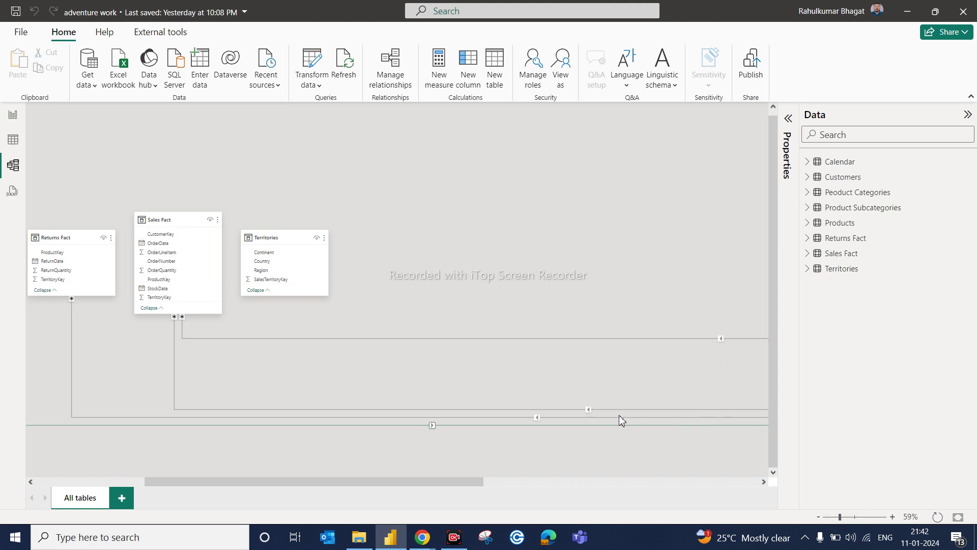
drag(474, 488, 371, 514)
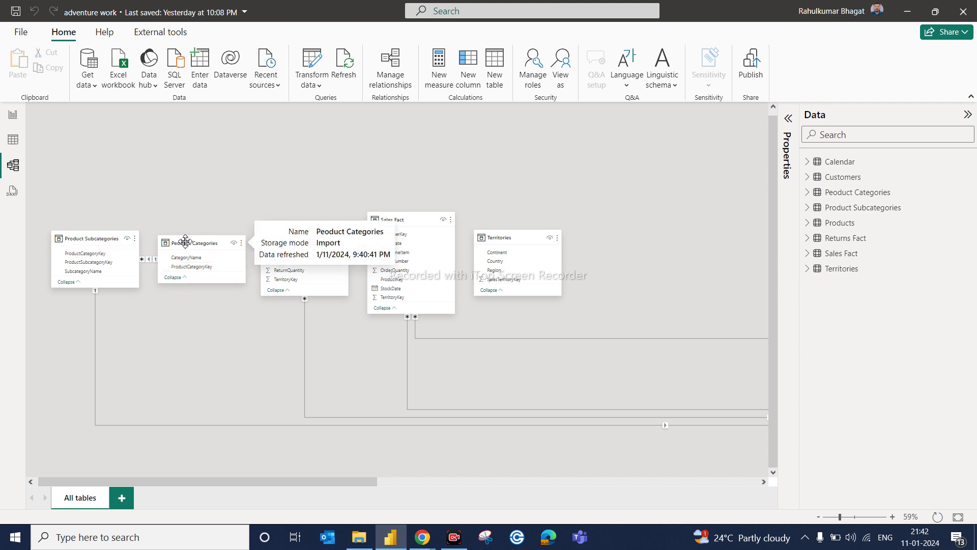
drag(185, 242, 188, 127)
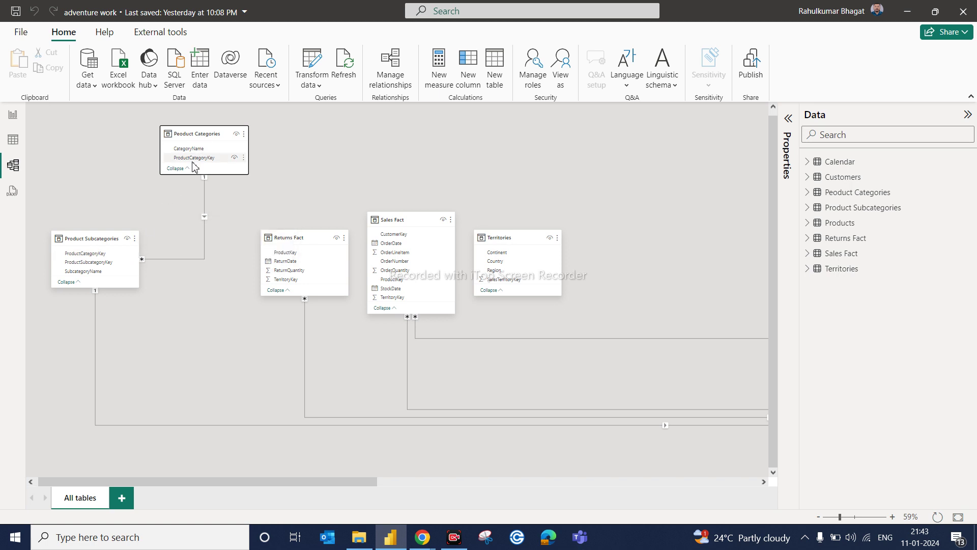
- View the sample DAX query for the model and return to the blank report page in Report view
click(10, 190)
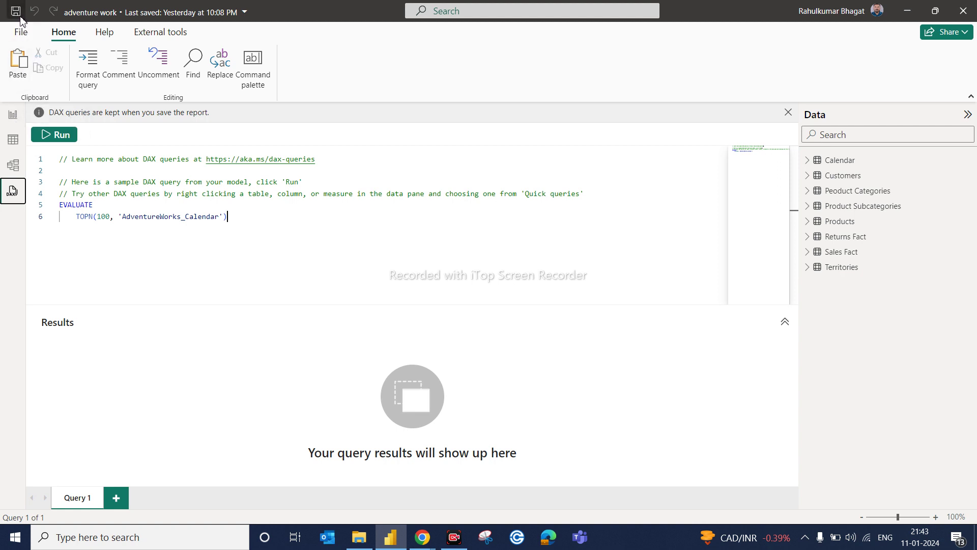
click(13, 116)
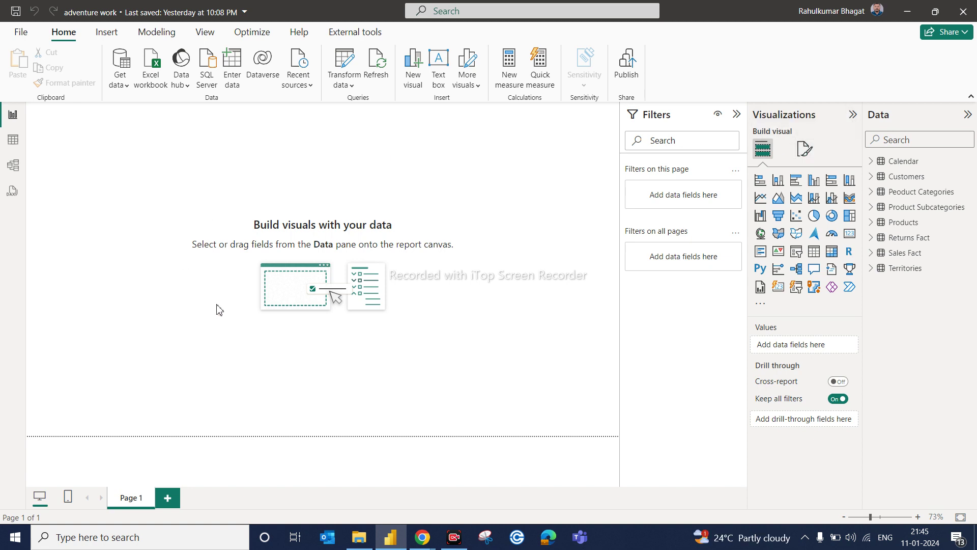
- Build a stacked bar chart with Sales Fact ProductKey on the Y-axis and OrderQuantity on the X-axis, and move it toward the page centre
click(760, 180)
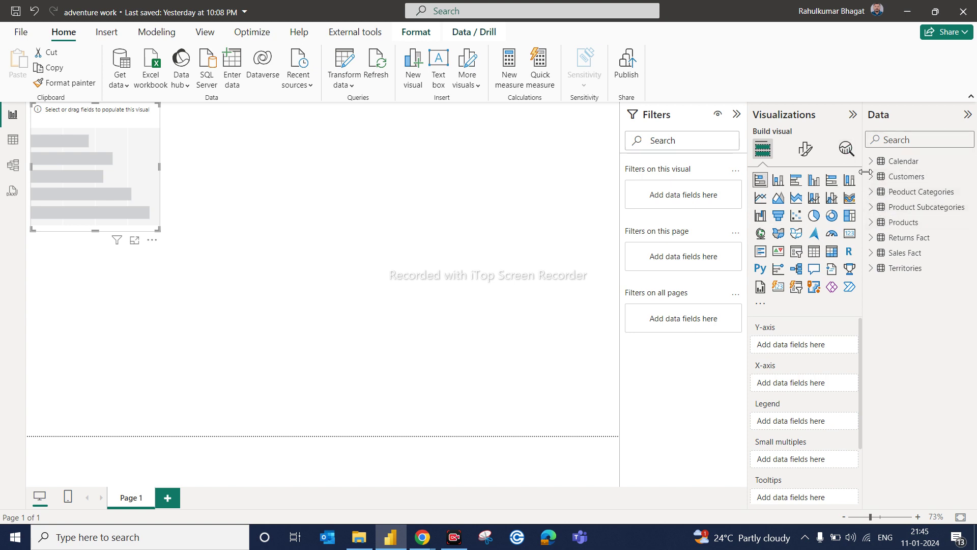
click(874, 252)
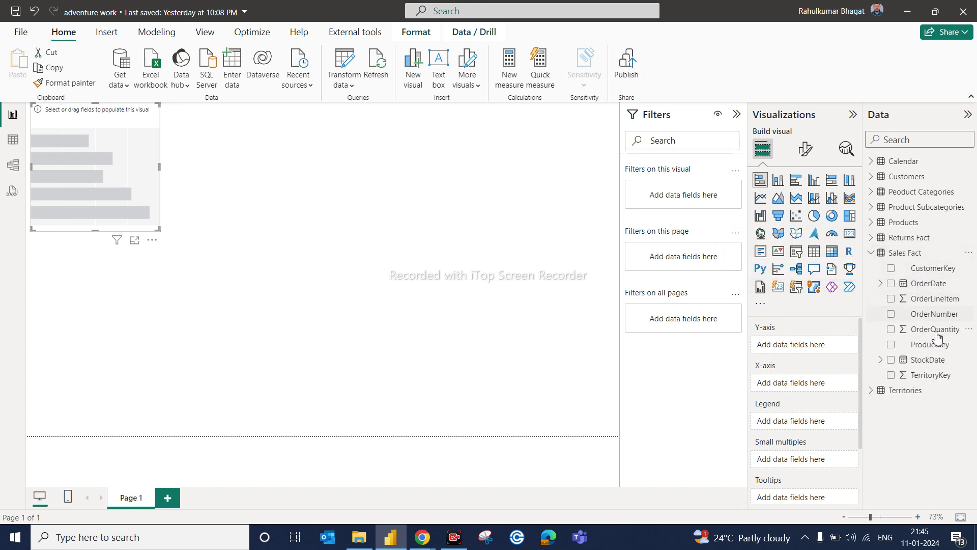
click(935, 314)
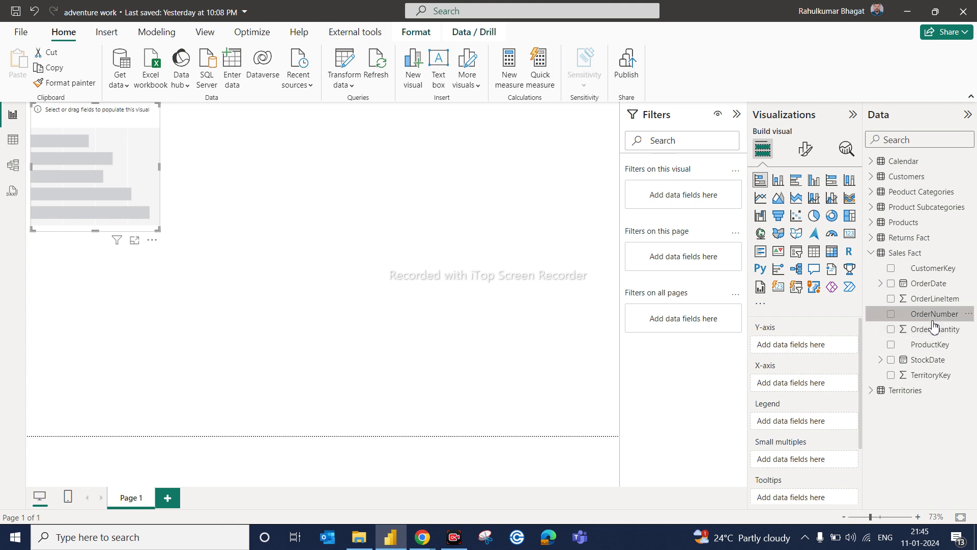
drag(931, 329, 820, 384)
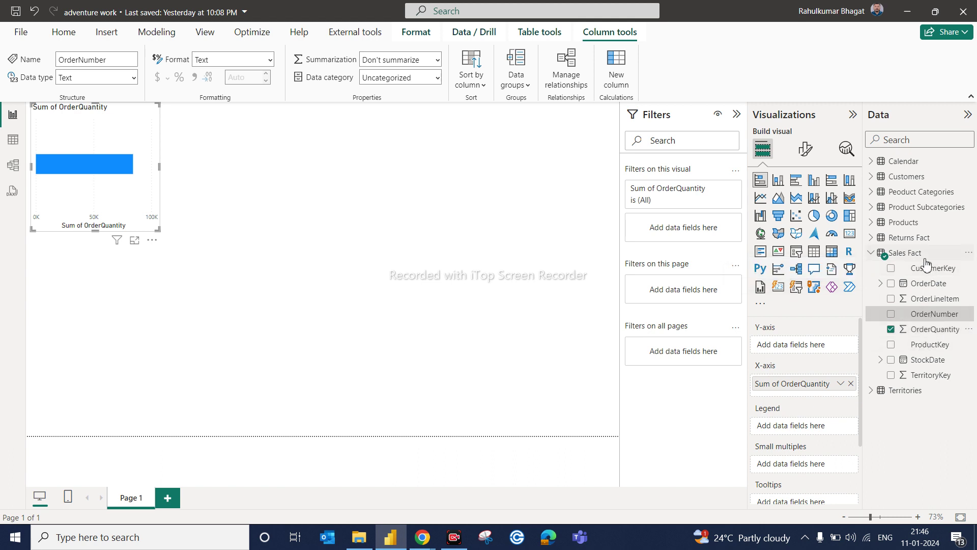
click(930, 273)
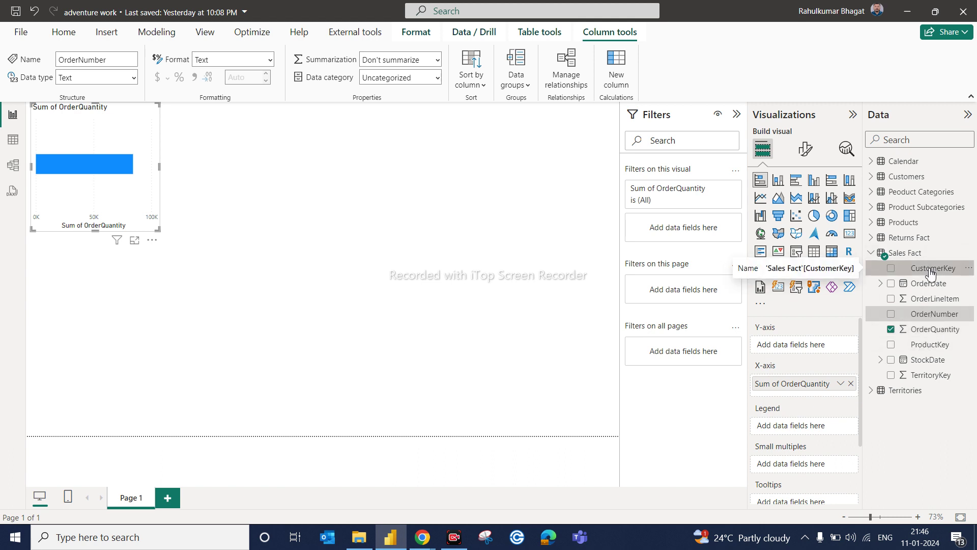
drag(933, 344, 835, 344)
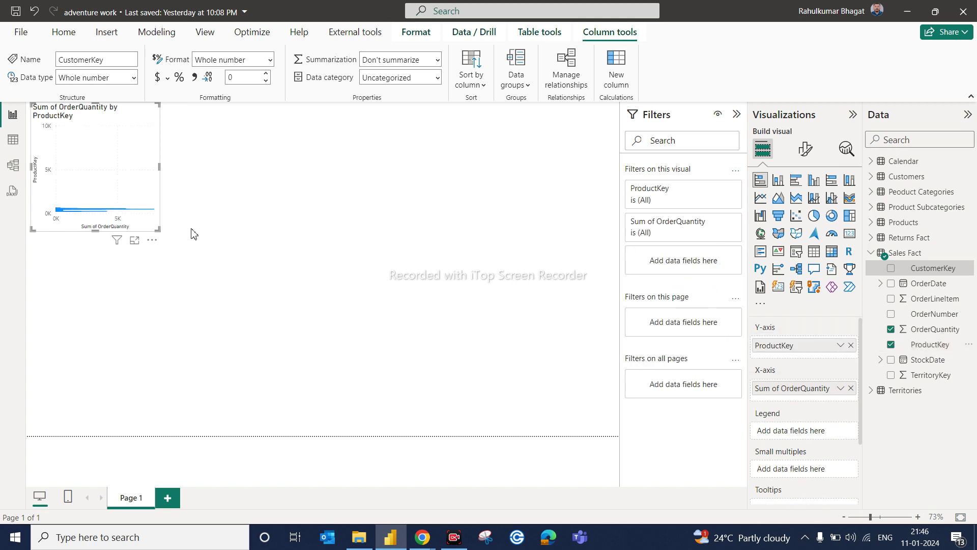
drag(102, 165, 273, 217)
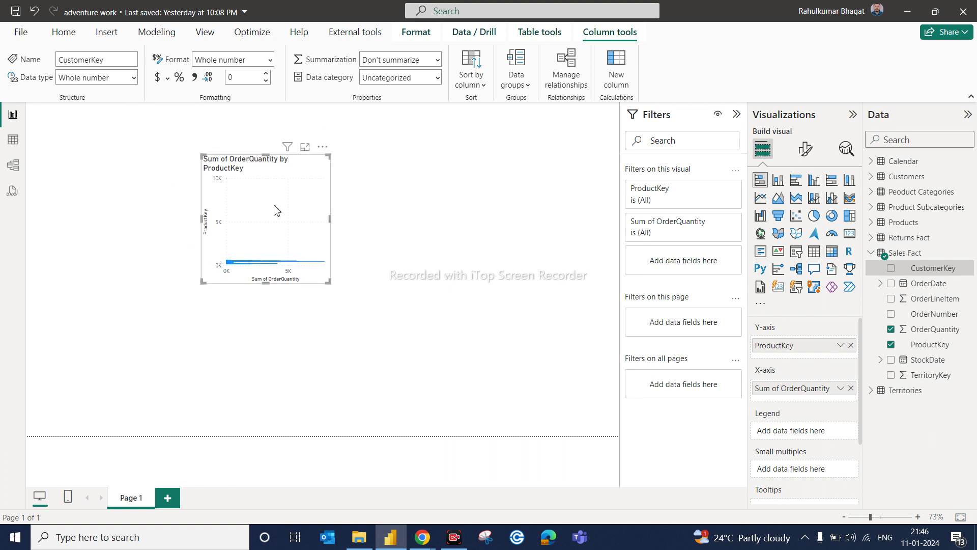
- Examine the chart's formatting options and the fields of the Calendar table, leaving the Sales Fact and Calendar field lists collapsed
click(805, 149)
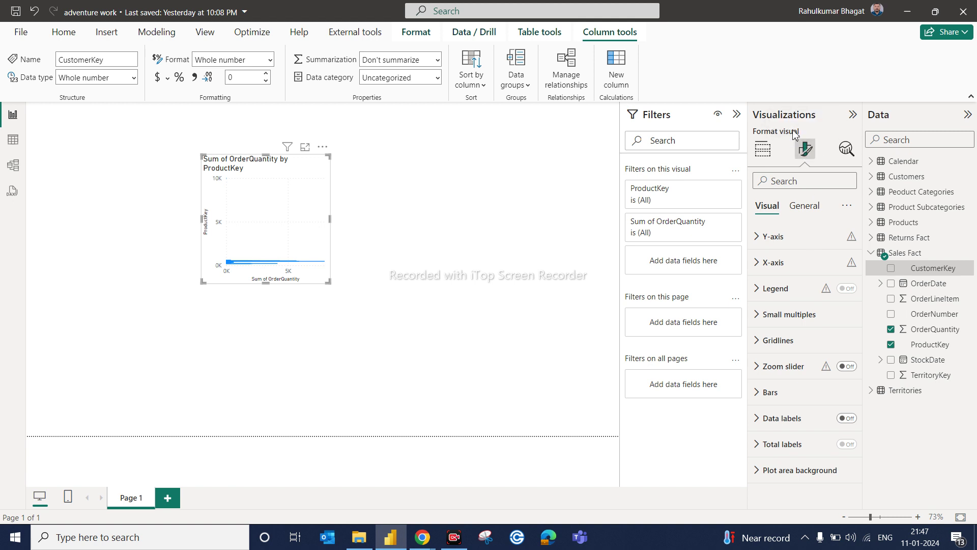
click(761, 151)
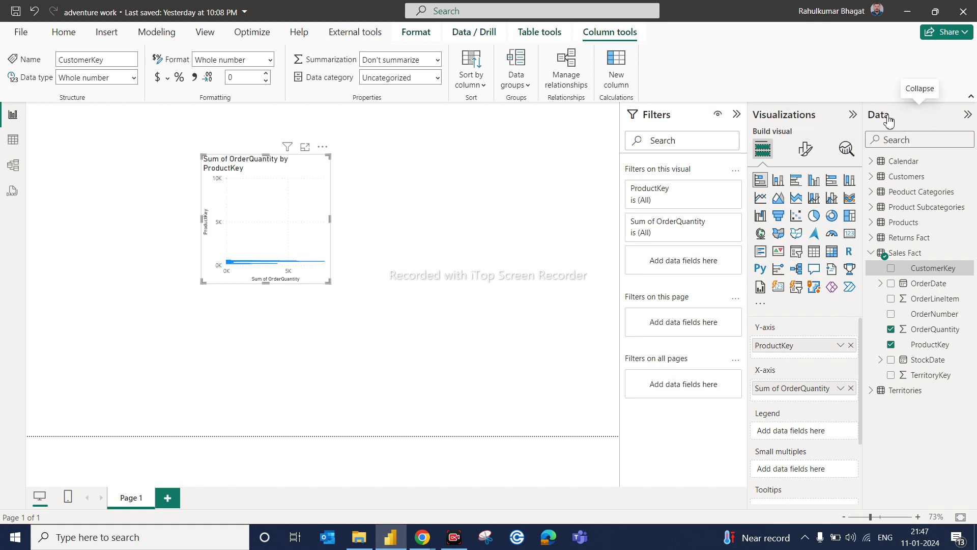
click(871, 254)
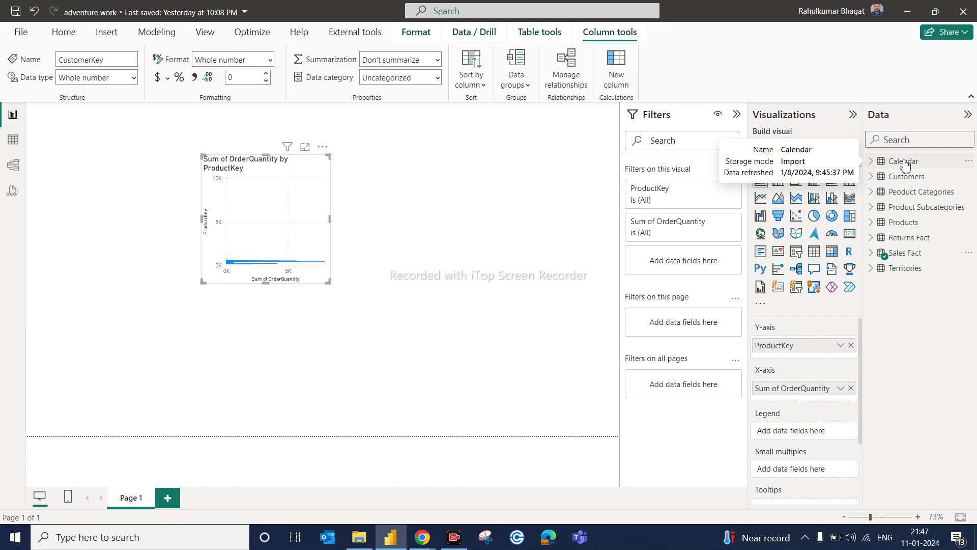
click(871, 162)
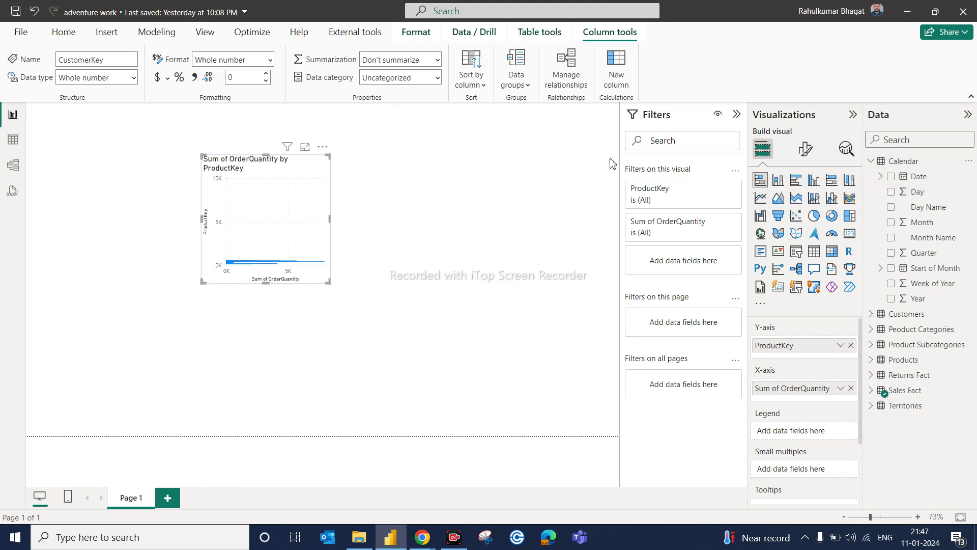
click(564, 164)
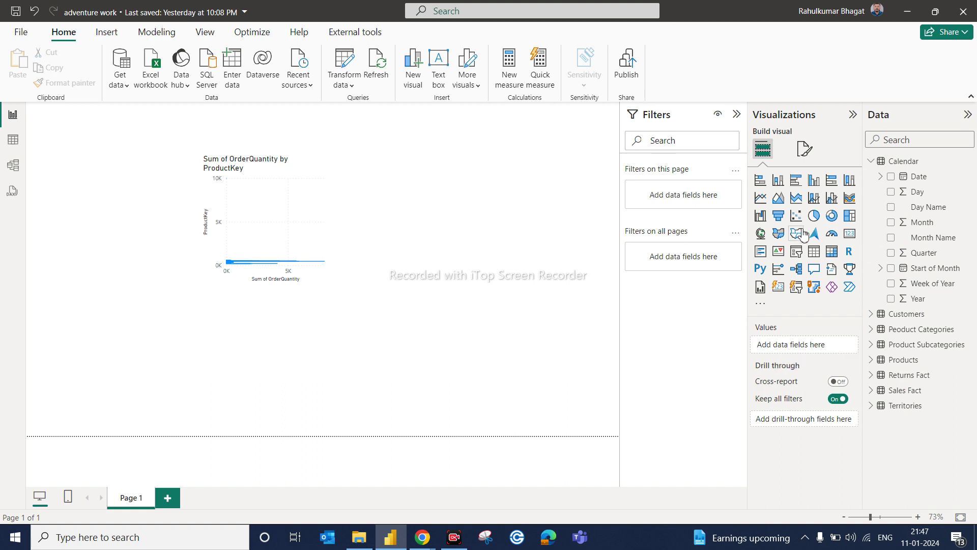
click(870, 163)
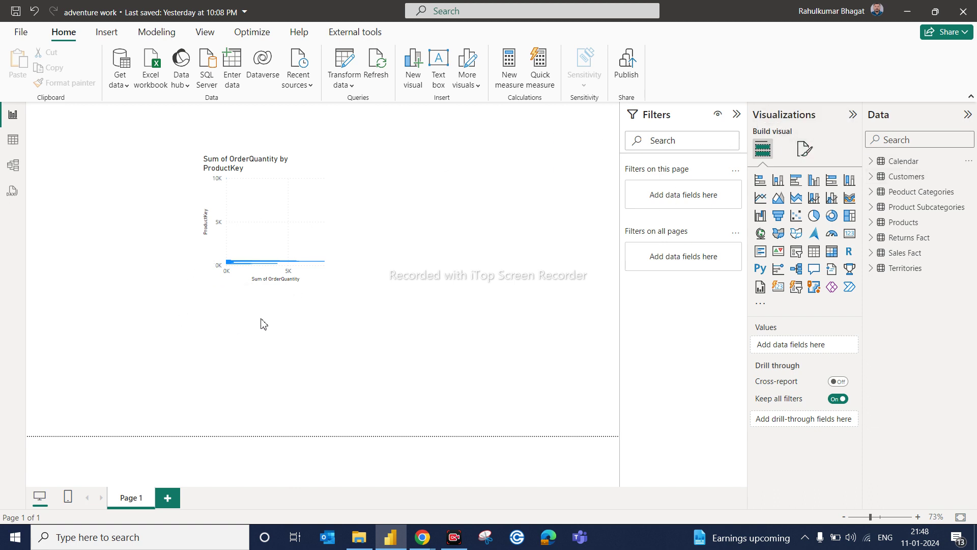
- Remove the OrderQuantity by ProductKey bar chart from the report page
click(288, 192)
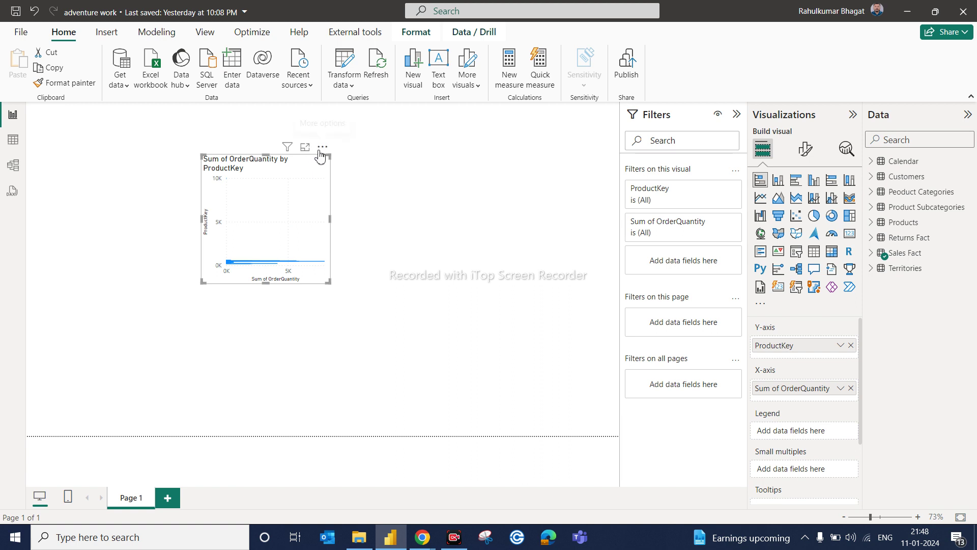
click(322, 147)
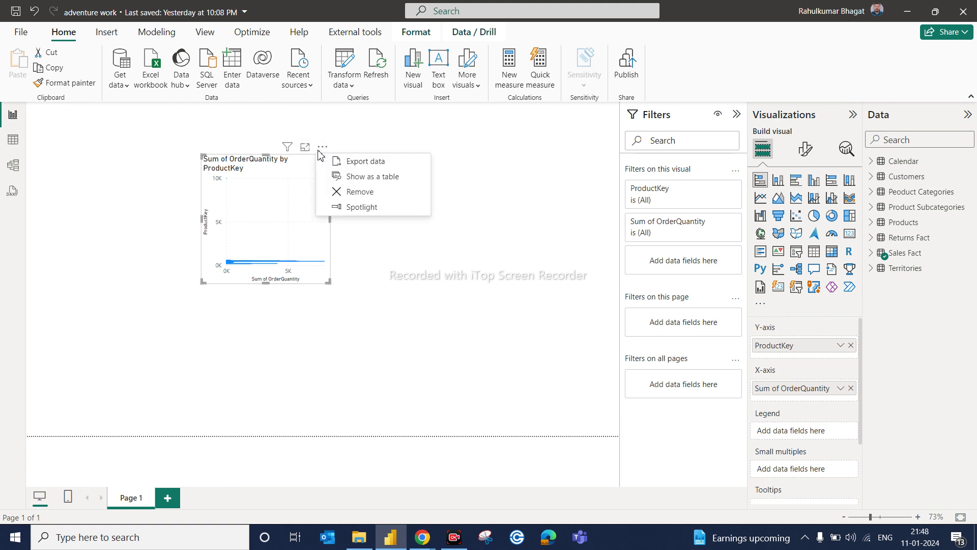
click(359, 196)
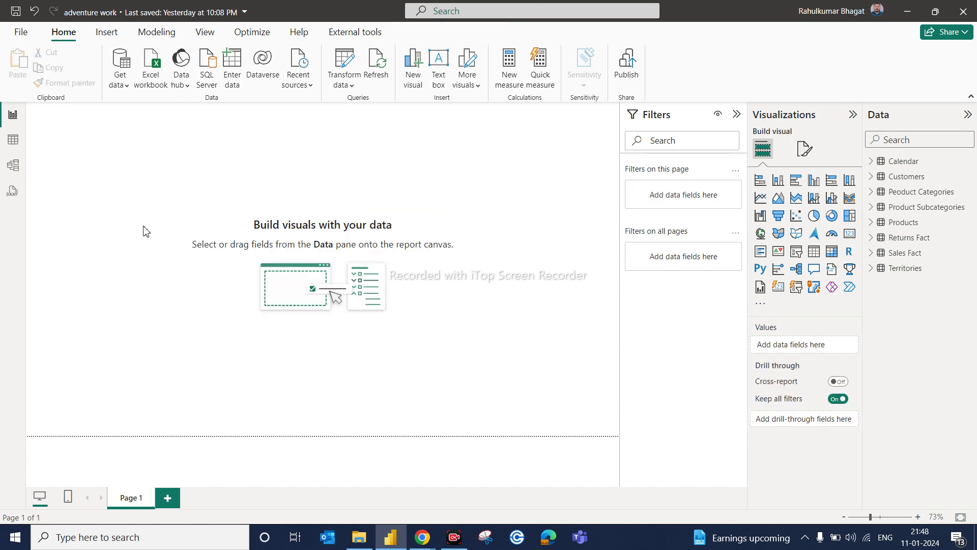
- In Model view, delete the relationships linking Product Subcategories to Peoduct Categories and to Products
click(16, 172)
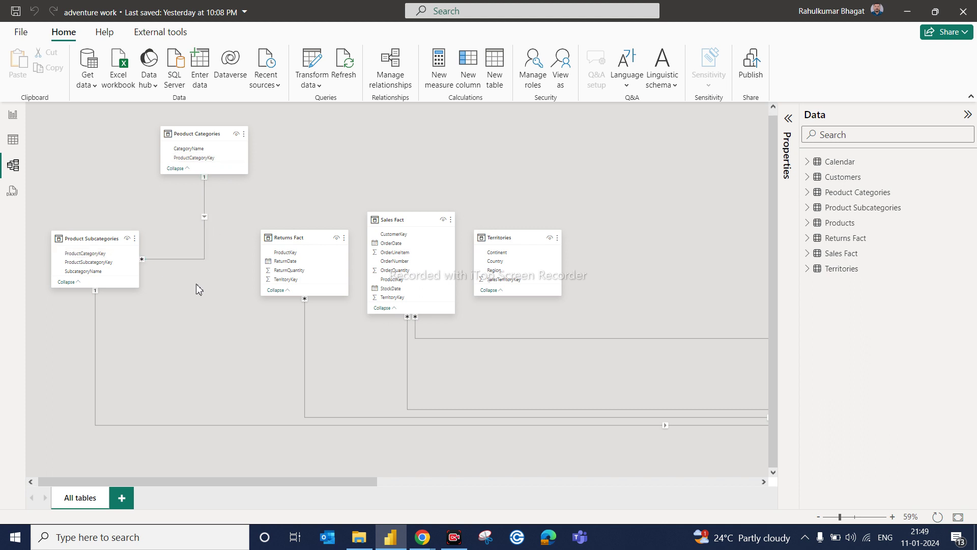
right_click(206, 227)
click(217, 232)
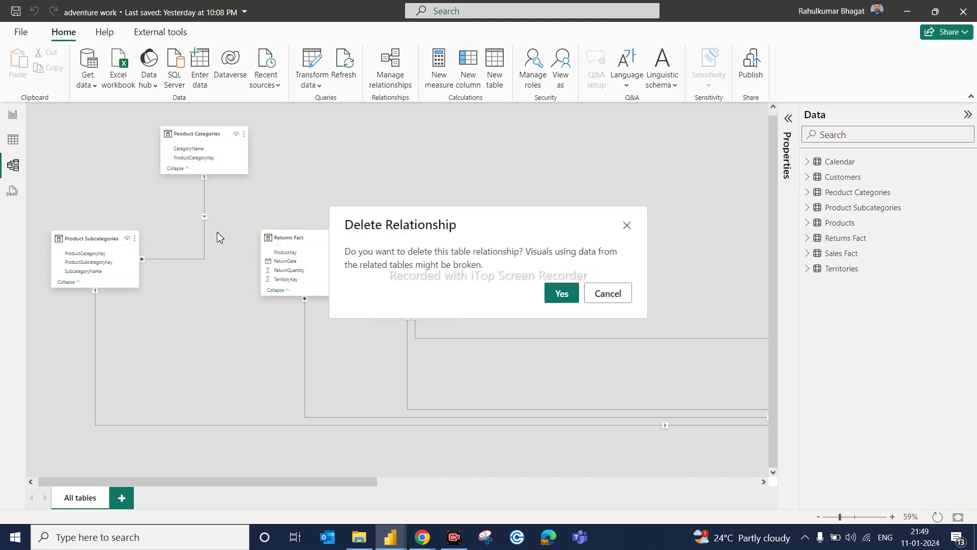
click(555, 297)
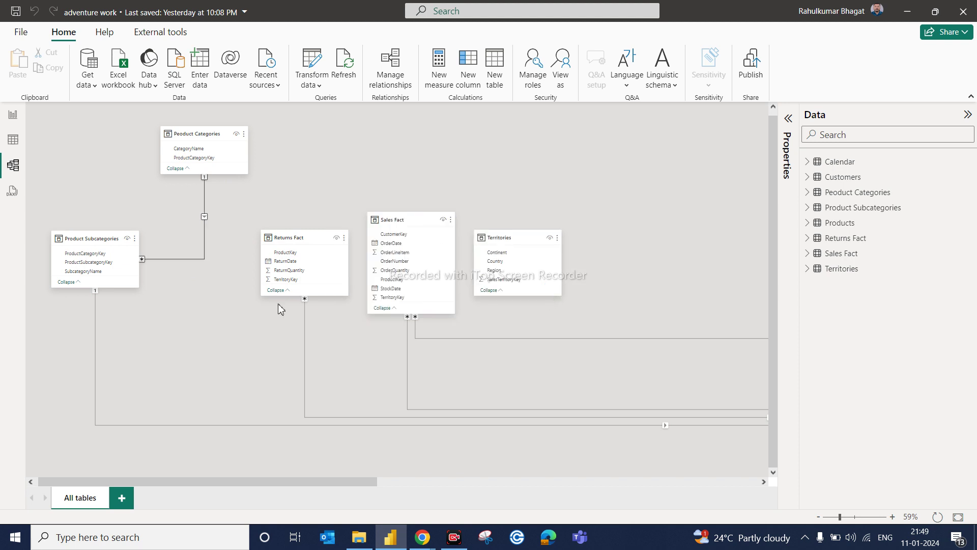
right_click(95, 312)
click(112, 316)
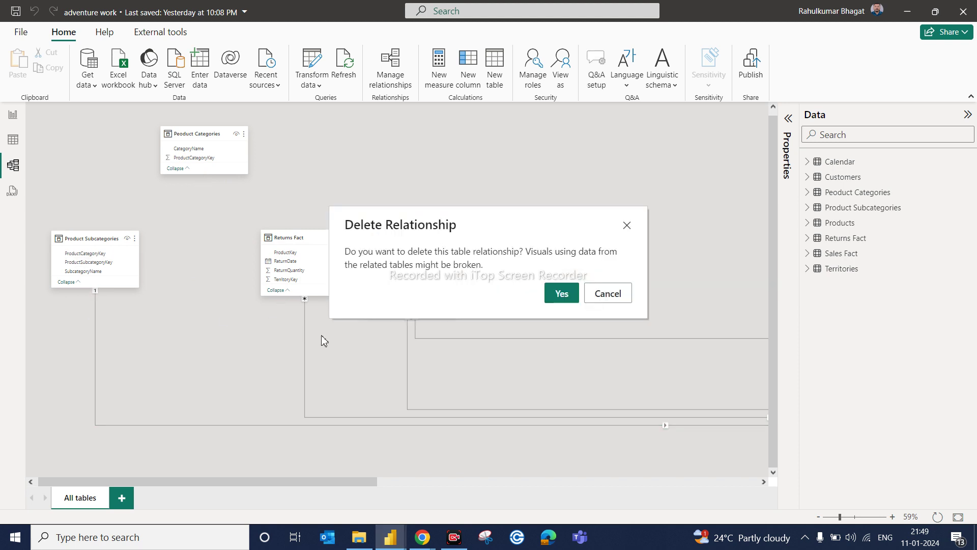
click(562, 293)
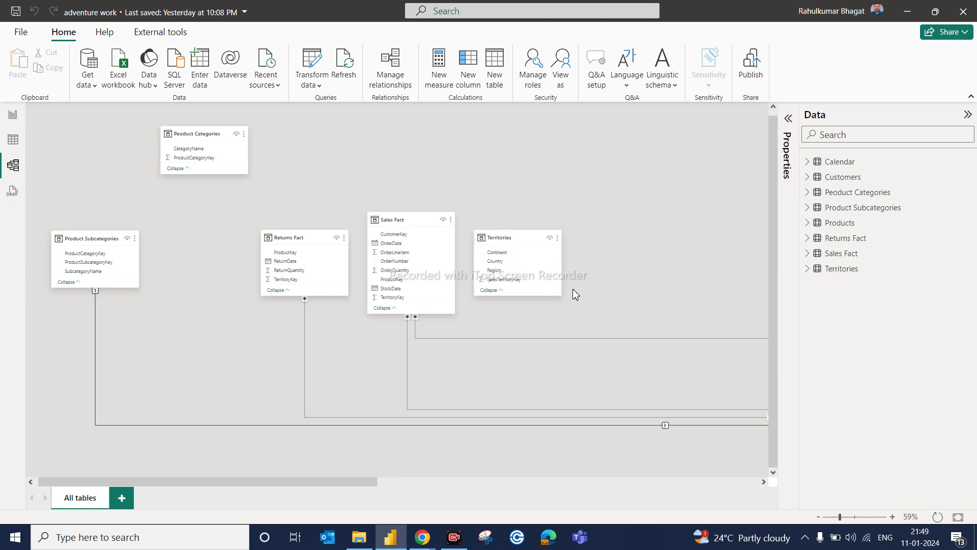
- Check the columns relating Returns Fact to Products, leave them unedited, and delete that relationship
double_click(305, 324)
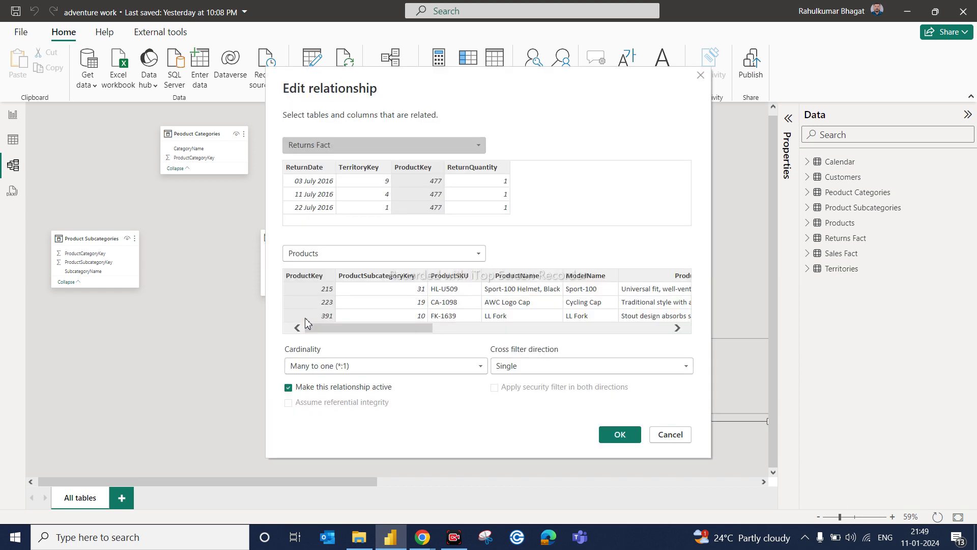
click(680, 434)
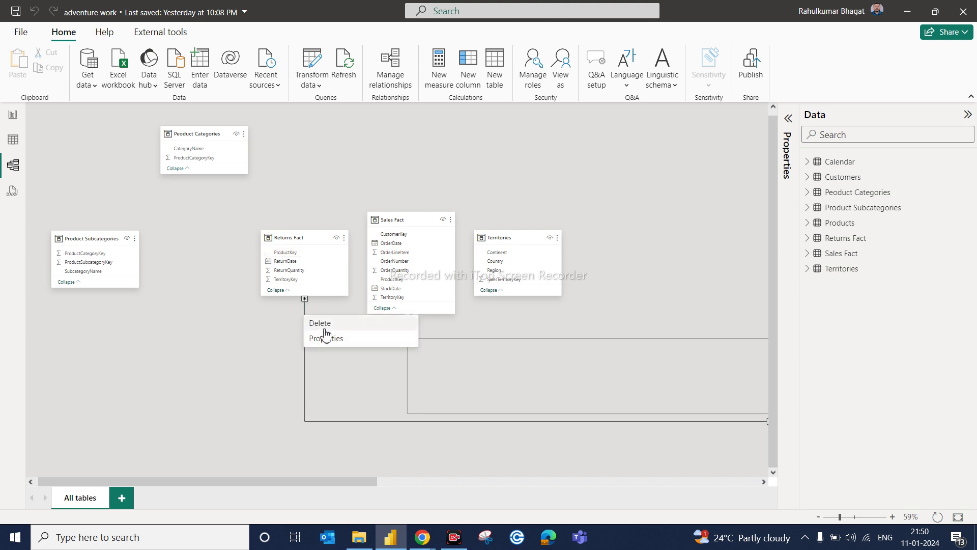
click(325, 323)
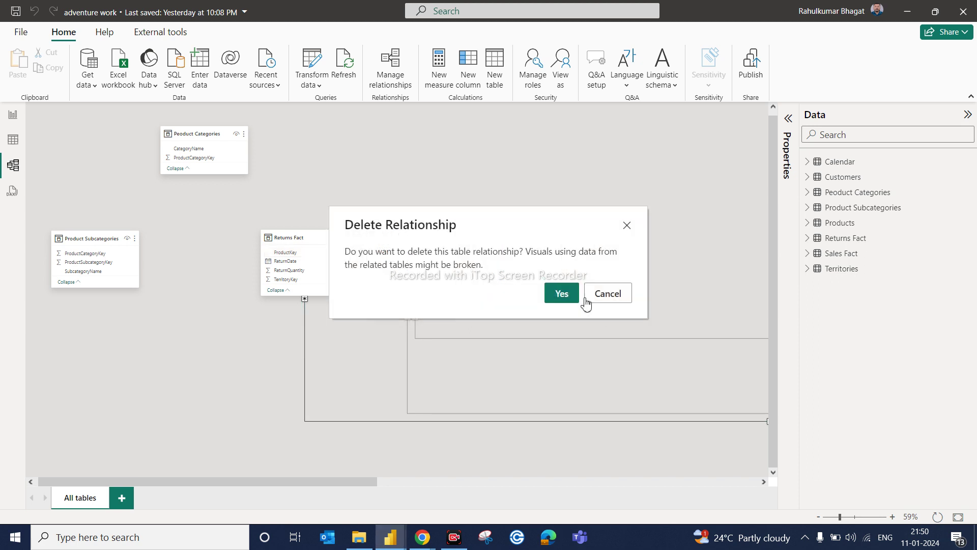
click(562, 293)
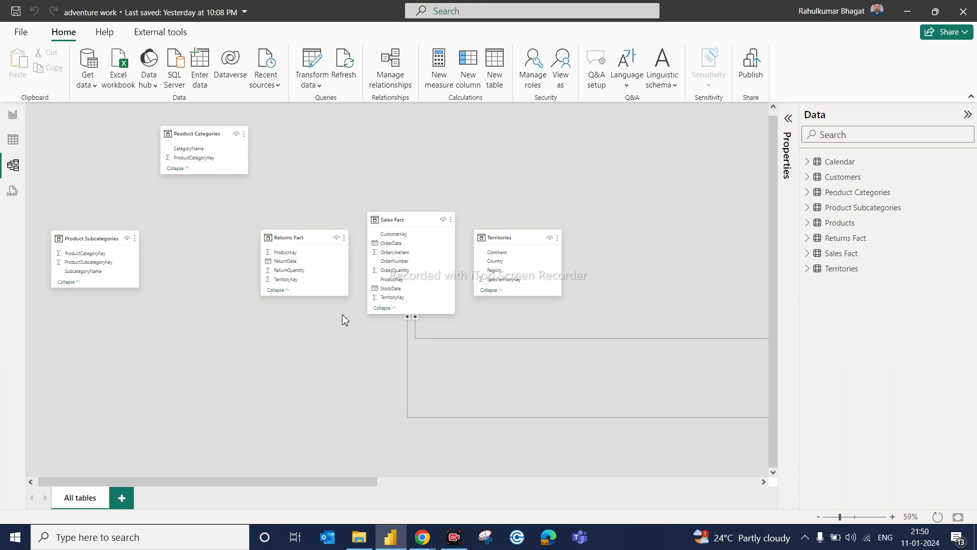
- Delete the two remaining relationships that start from the Sales Fact table and confirm each deletion
right_click(407, 335)
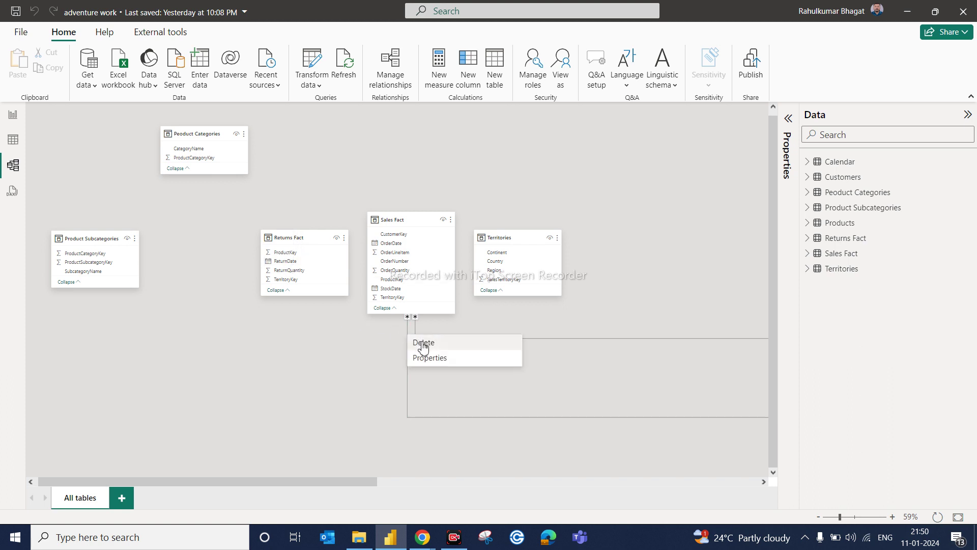
click(421, 342)
click(553, 296)
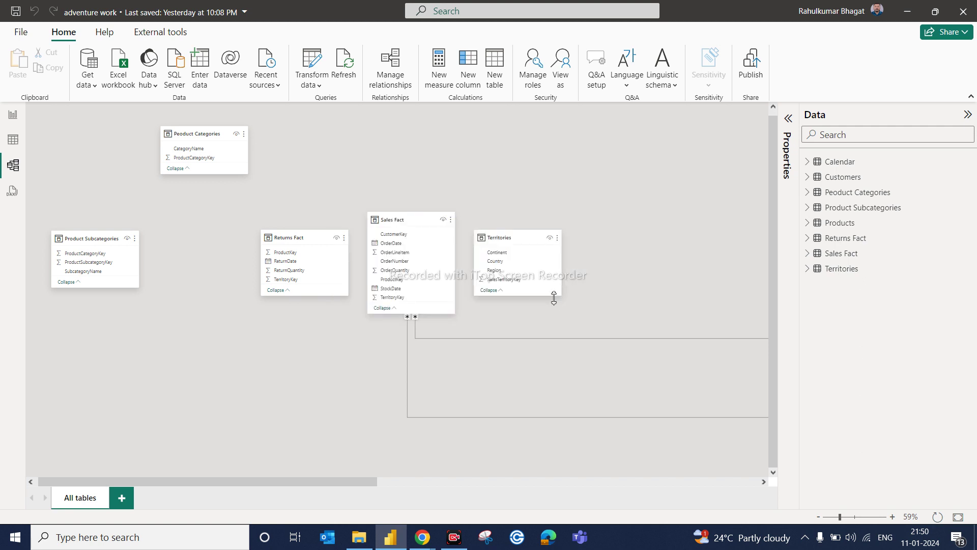
right_click(504, 343)
click(519, 348)
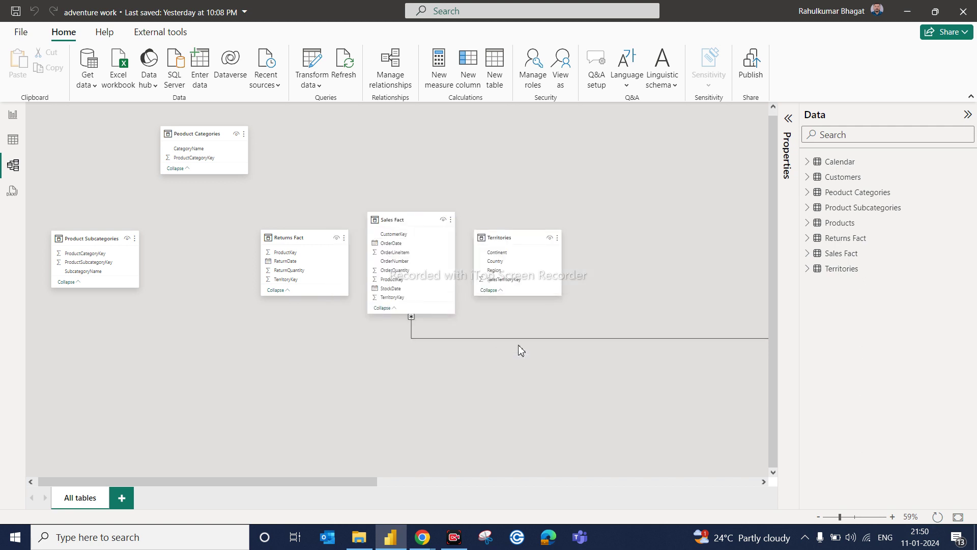
click(564, 293)
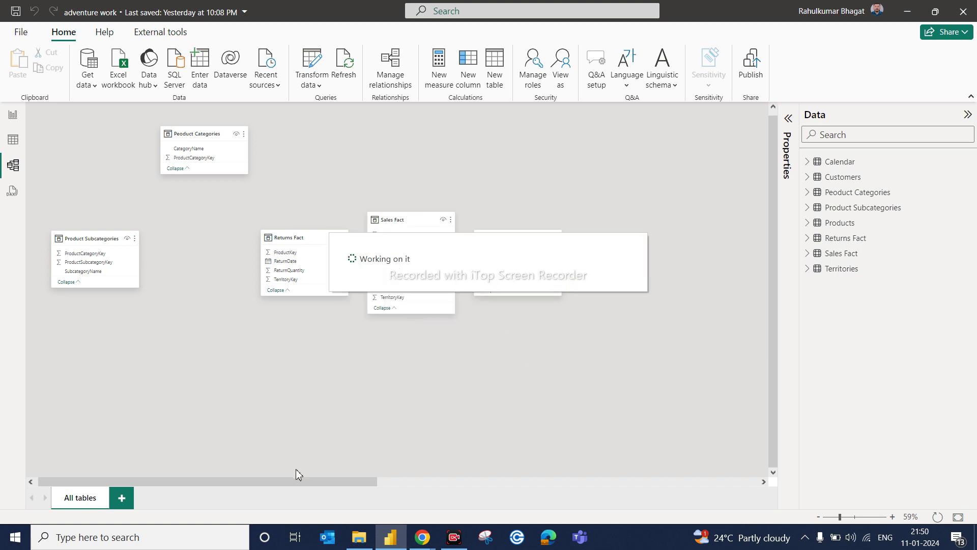
- Bring the distant Products, Calendar and Customers tables closer to the other tables in the model diagram
drag(304, 481, 734, 453)
drag(446, 373, 93, 198)
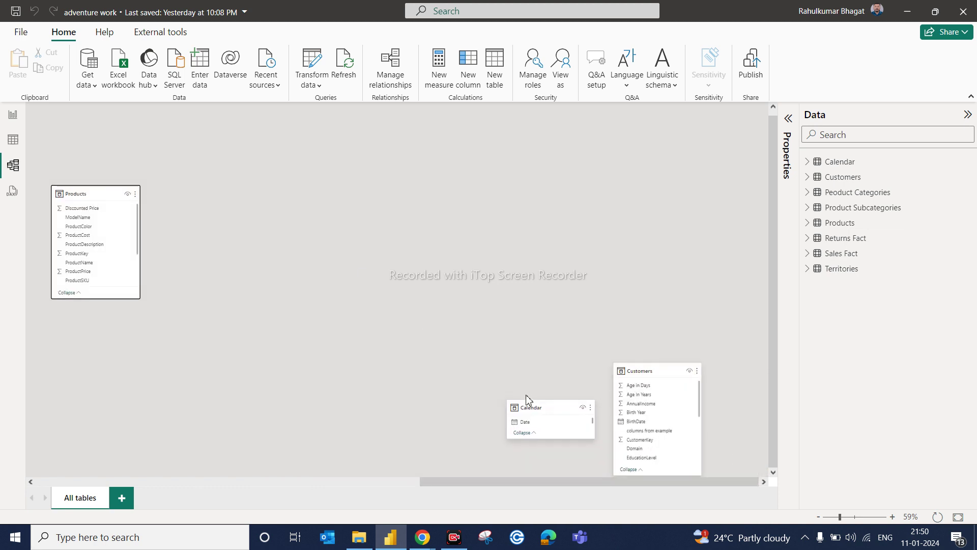
drag(529, 407, 91, 354)
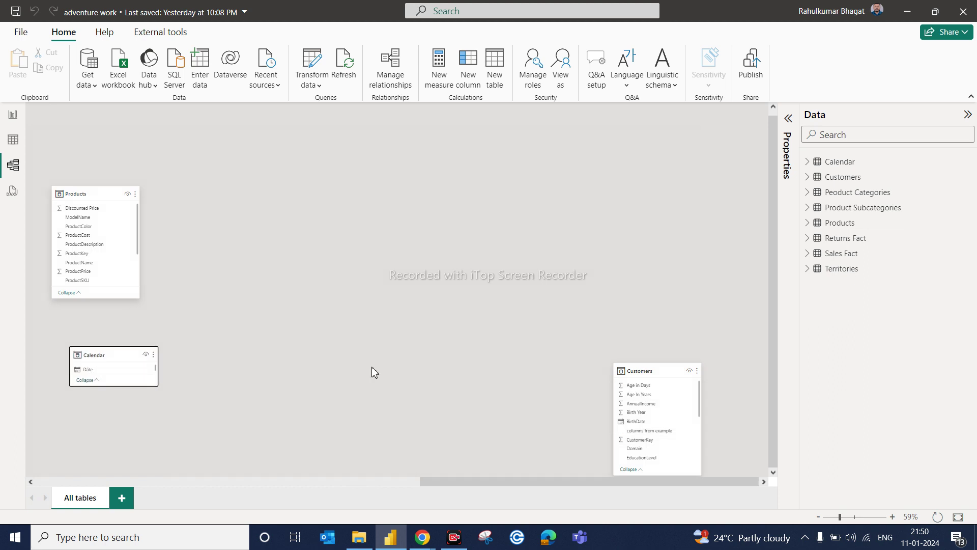
drag(639, 366, 336, 119)
drag(646, 198, 399, 316)
drag(654, 360, 382, 132)
- Rearrange Returns Fact, Sales Fact, Territories, Products and the two product category tables so they are spread around the model diagram without overlapping
drag(279, 245, 190, 344)
drag(501, 247, 519, 397)
drag(420, 228, 430, 259)
drag(218, 338, 256, 269)
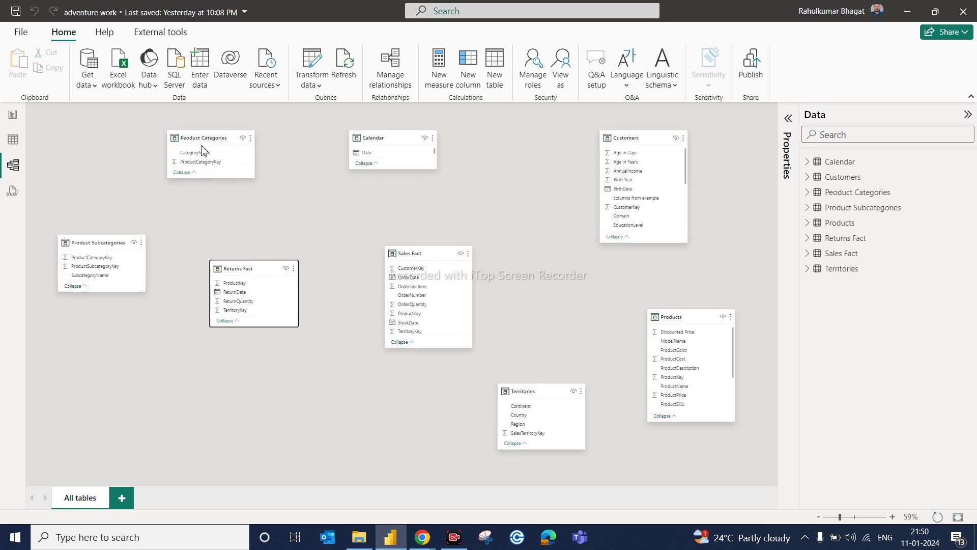
drag(200, 141, 155, 141)
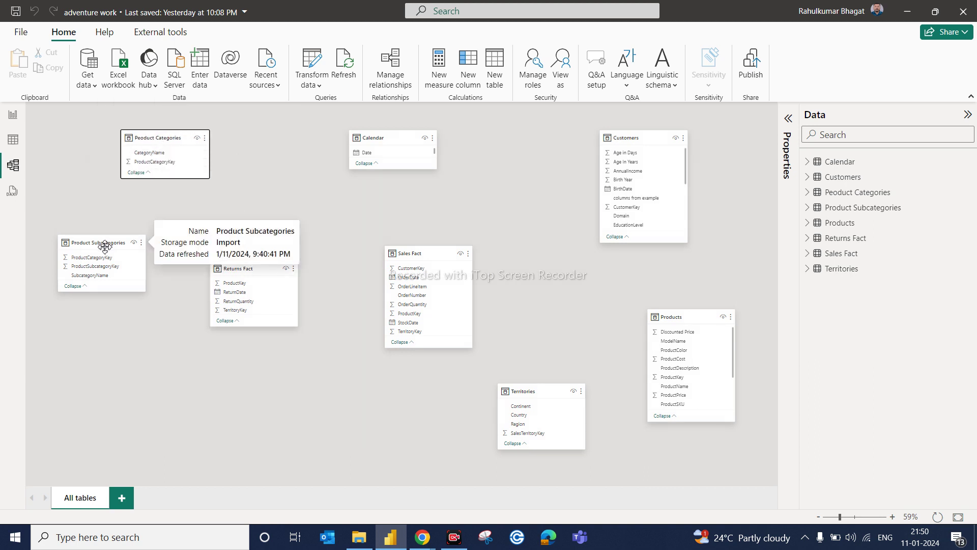
drag(93, 248, 89, 265)
drag(543, 390, 212, 399)
click(693, 318)
drag(692, 318, 599, 377)
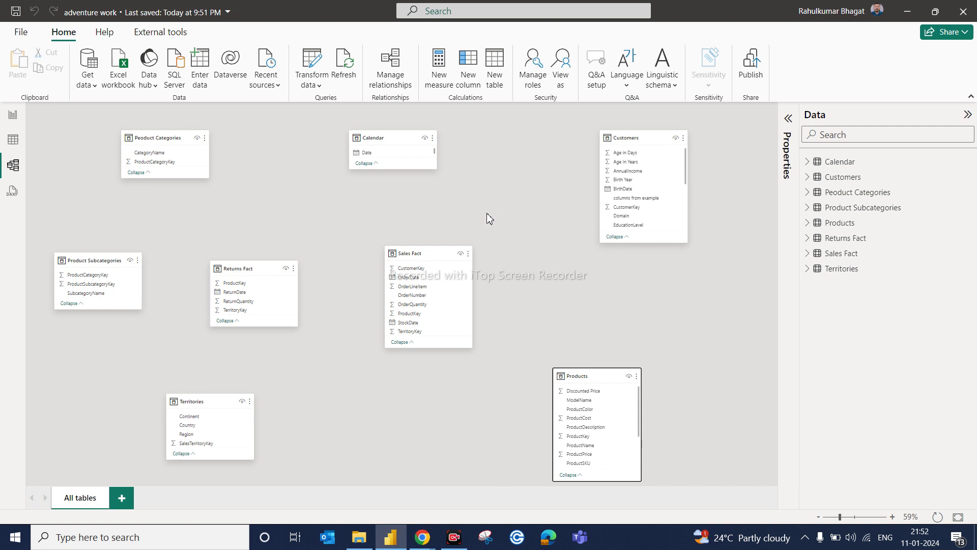
- Look through the empty report page, the Calendar table data and the model diagram in their respective views
click(19, 149)
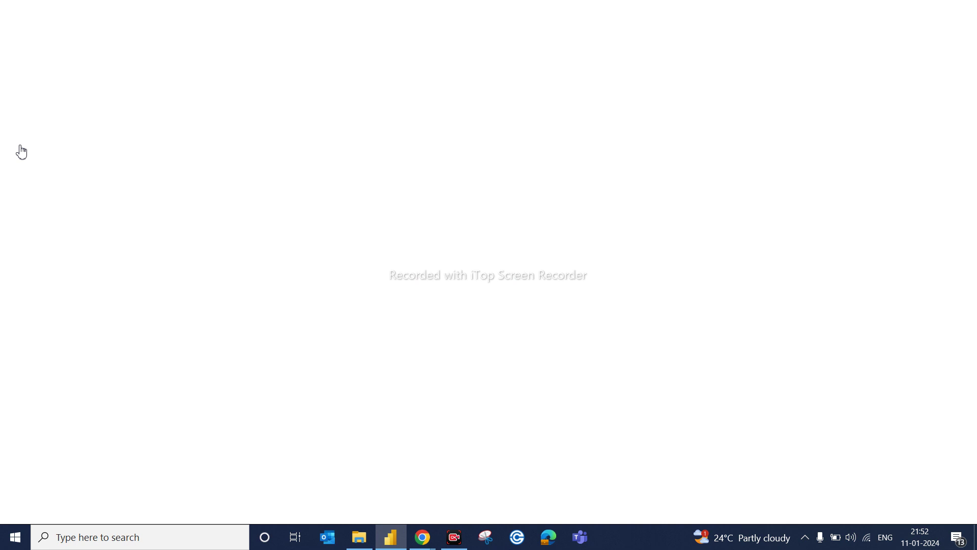
click(15, 122)
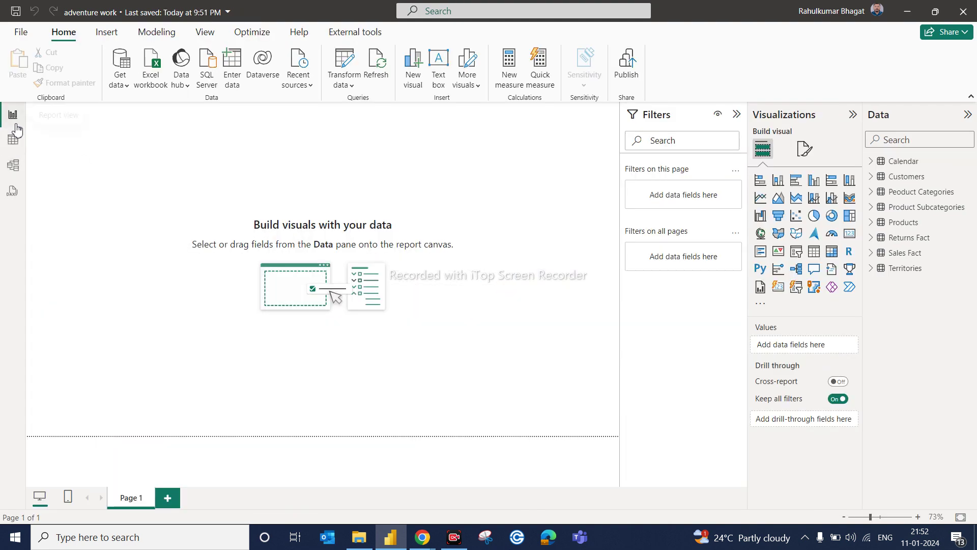
click(15, 144)
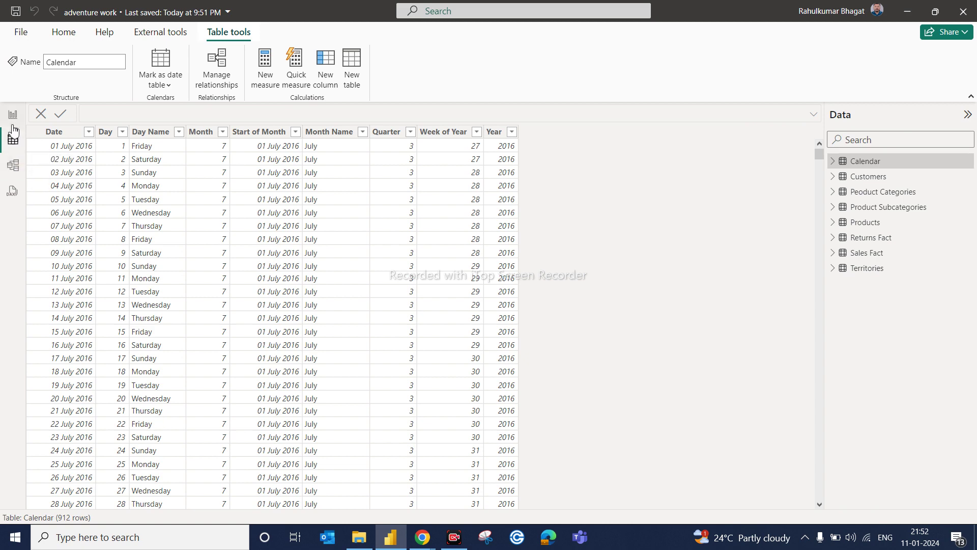
click(21, 167)
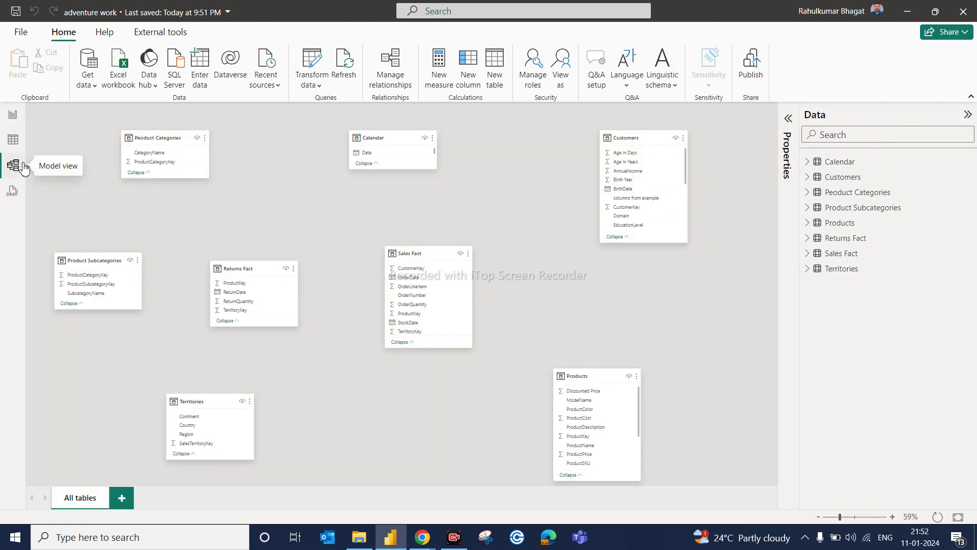
- Return to Report view and open the Power Query Editor to transform the data
click(14, 116)
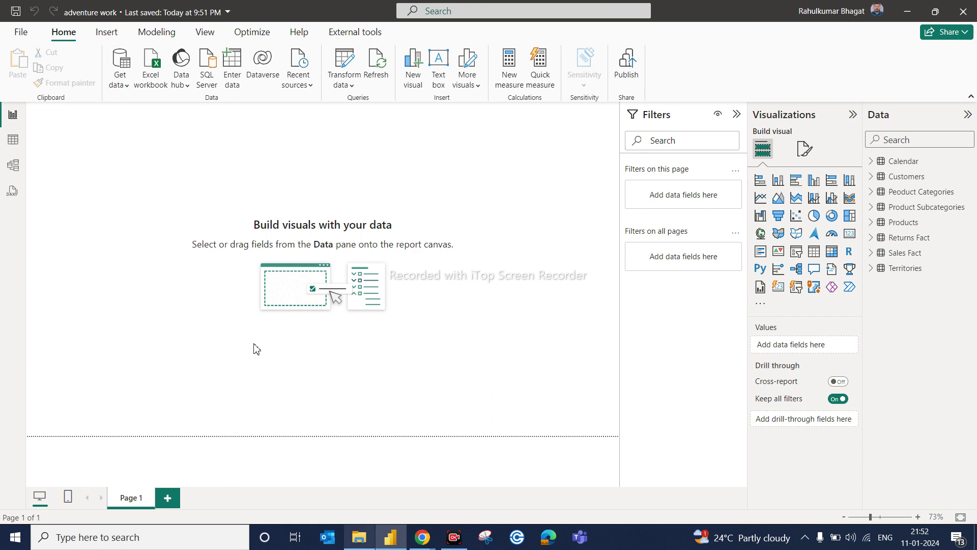
click(352, 87)
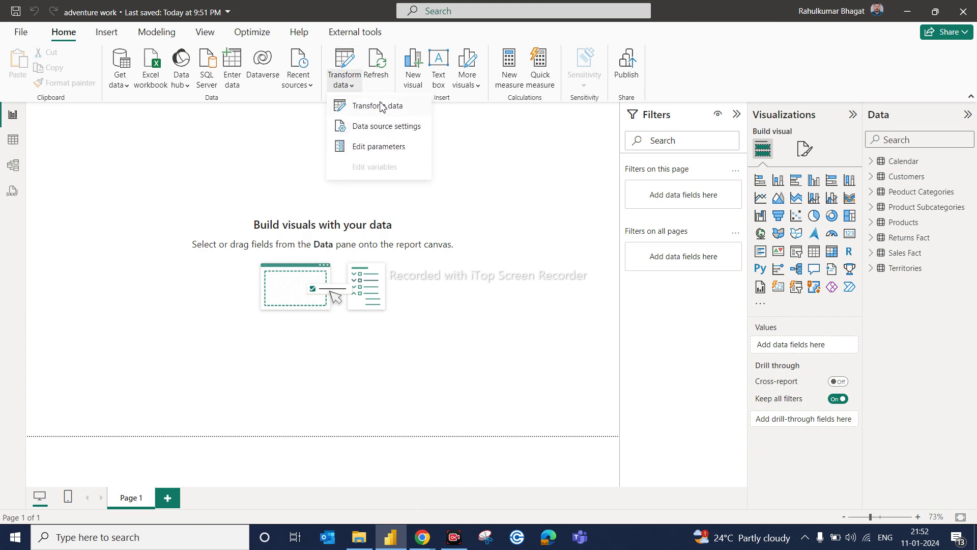
click(380, 105)
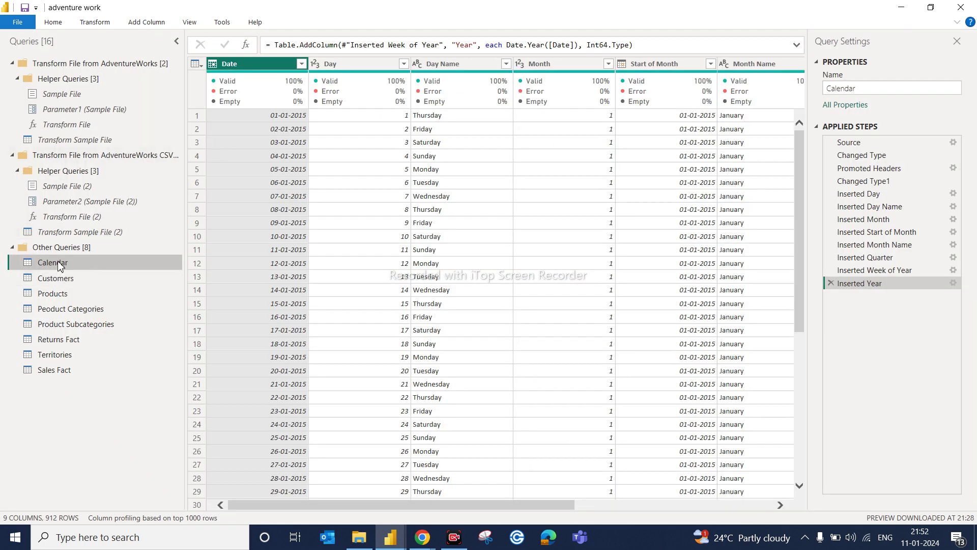
- Examine the Home and Transform commands available for the Date column of the Calendar query
click(56, 22)
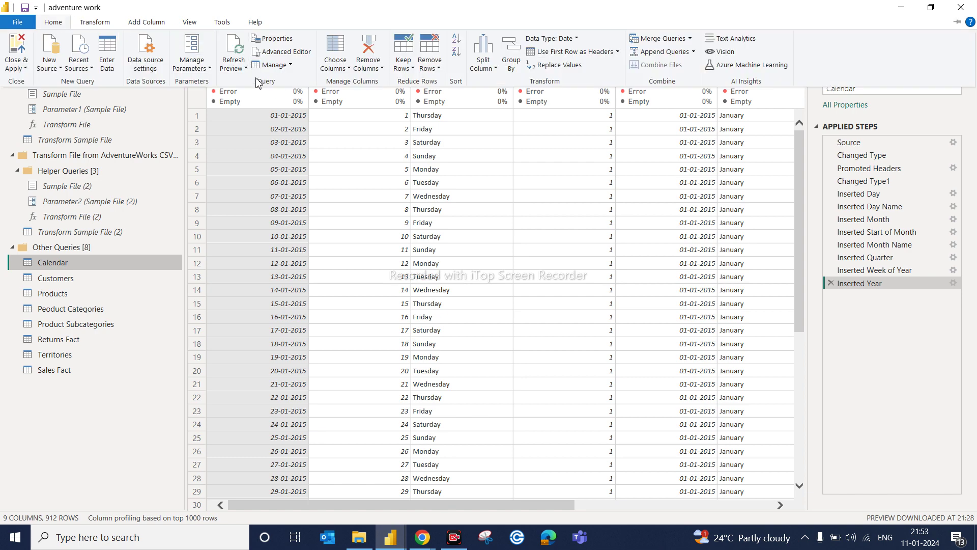
click(95, 24)
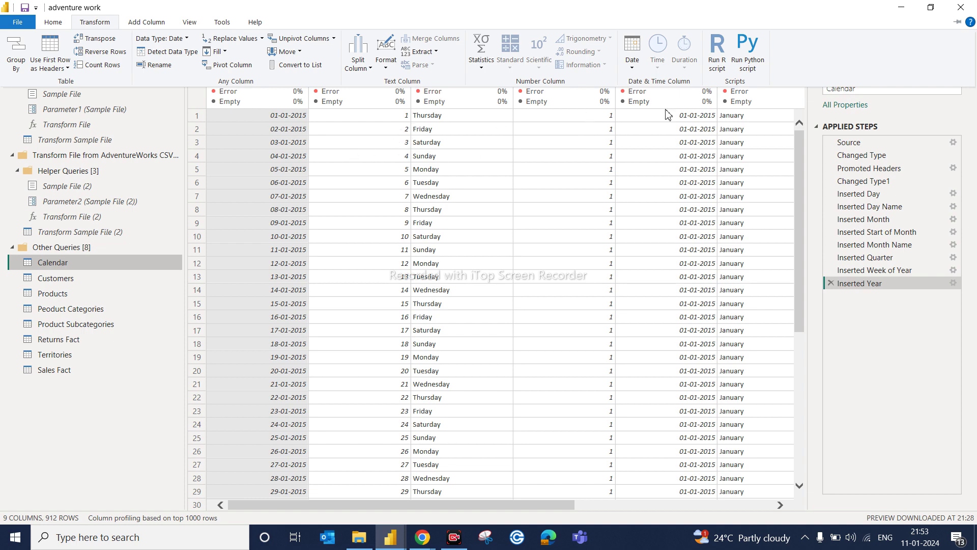
click(801, 131)
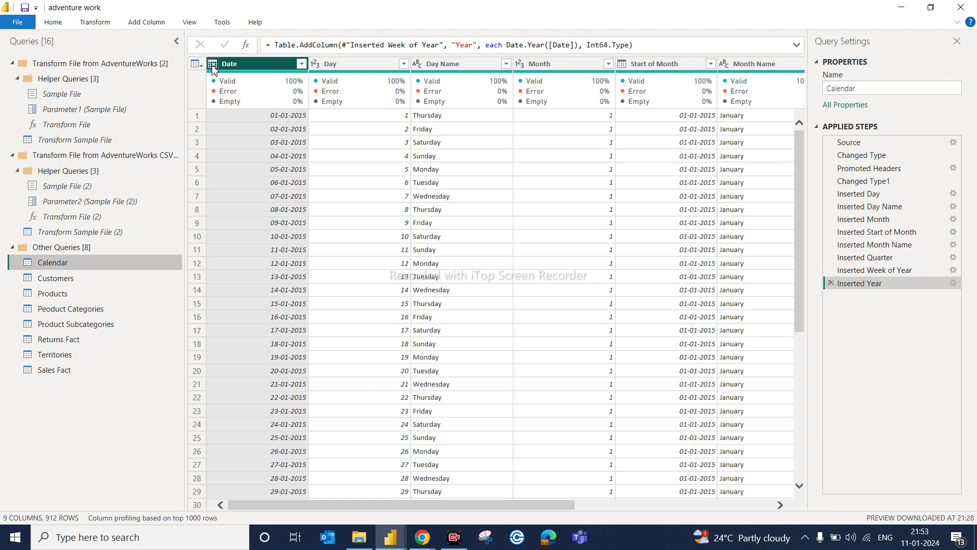
mouse_move(278, 87)
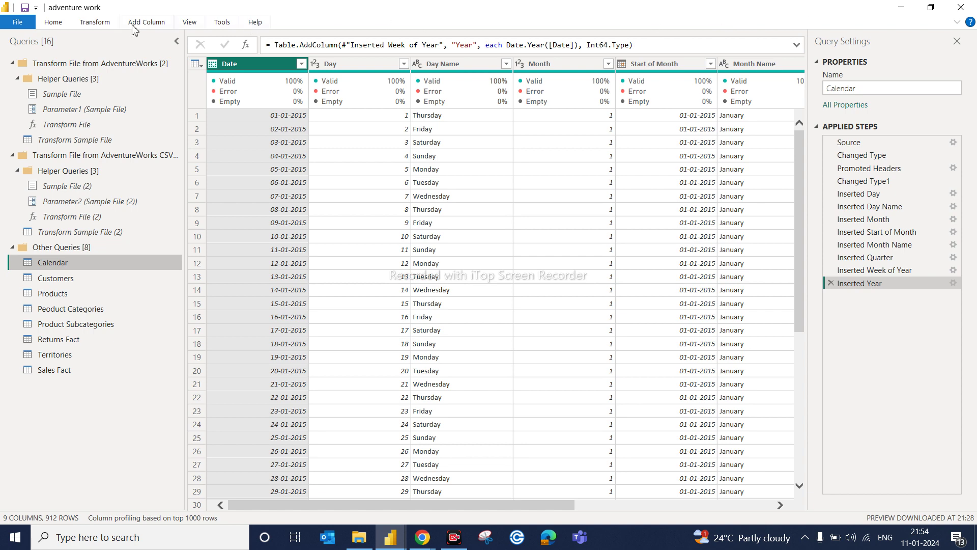
click(53, 22)
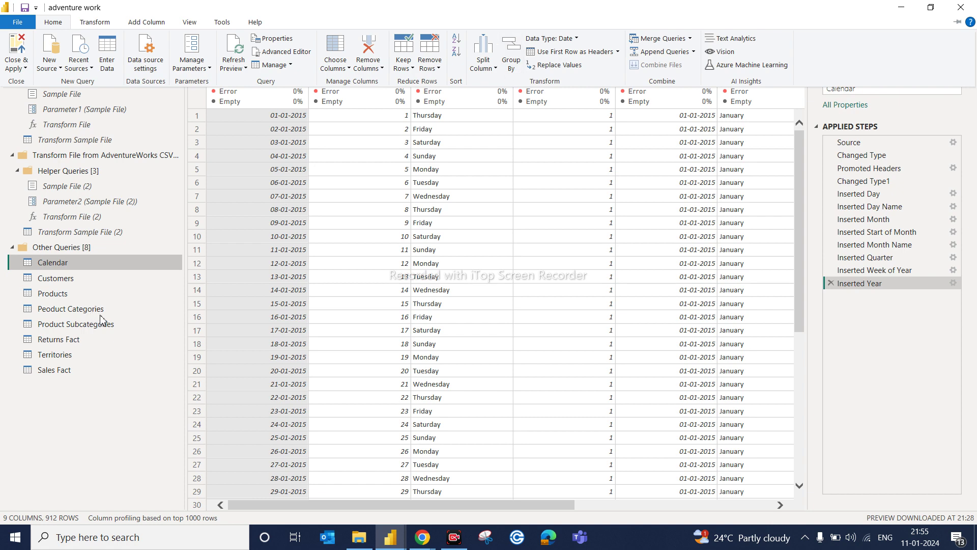
- Open the Sales Fact query, review its columns through OrderQuantity, and select the ProductKey column
click(76, 374)
click(76, 371)
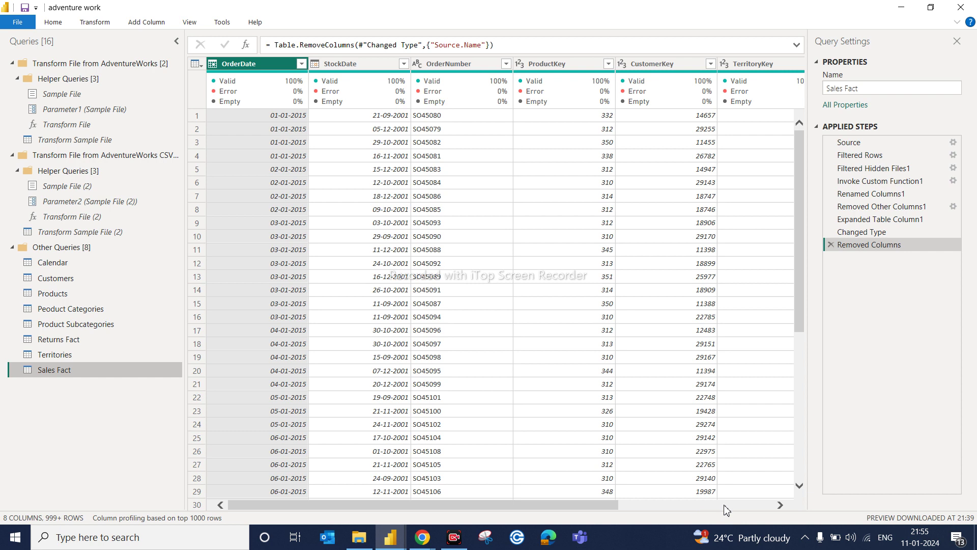
click(779, 505)
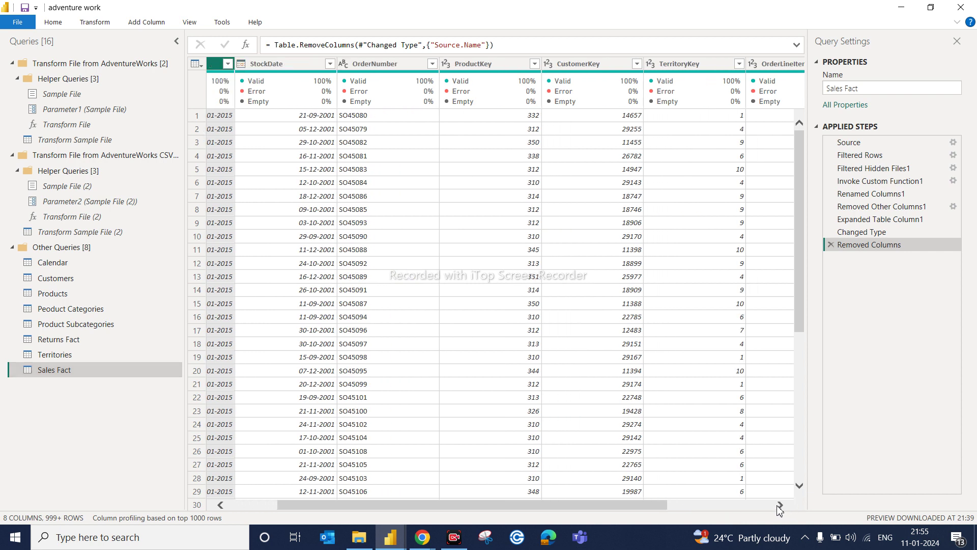
click(779, 506)
click(779, 505)
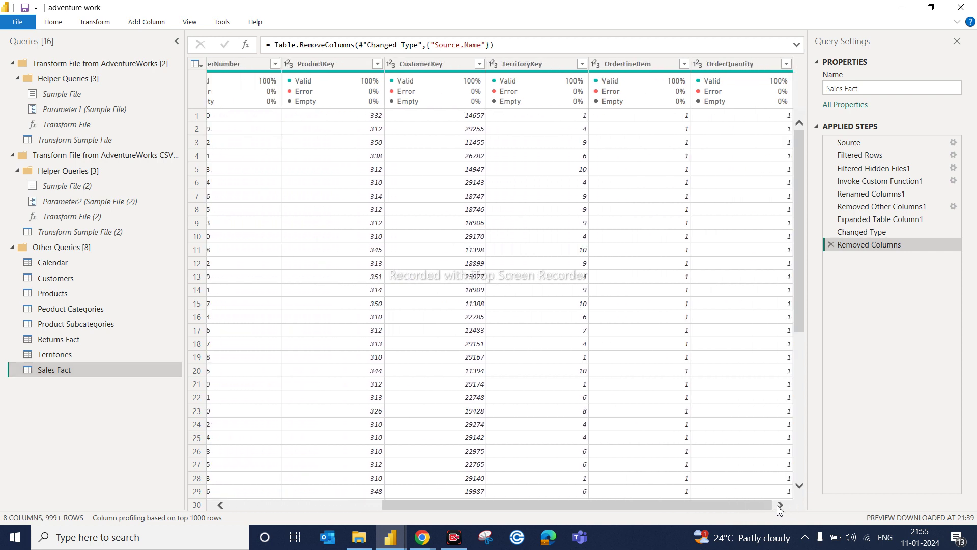
click(328, 66)
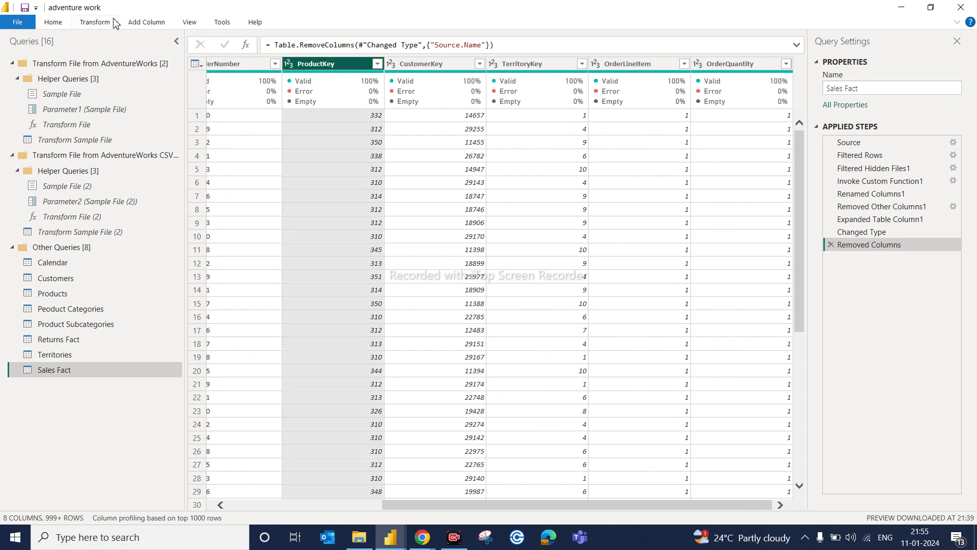
- Group the Sales Fact query by OrderQuantity, adding a column named sum that uses the Sum operation on OrderQuantity
click(96, 22)
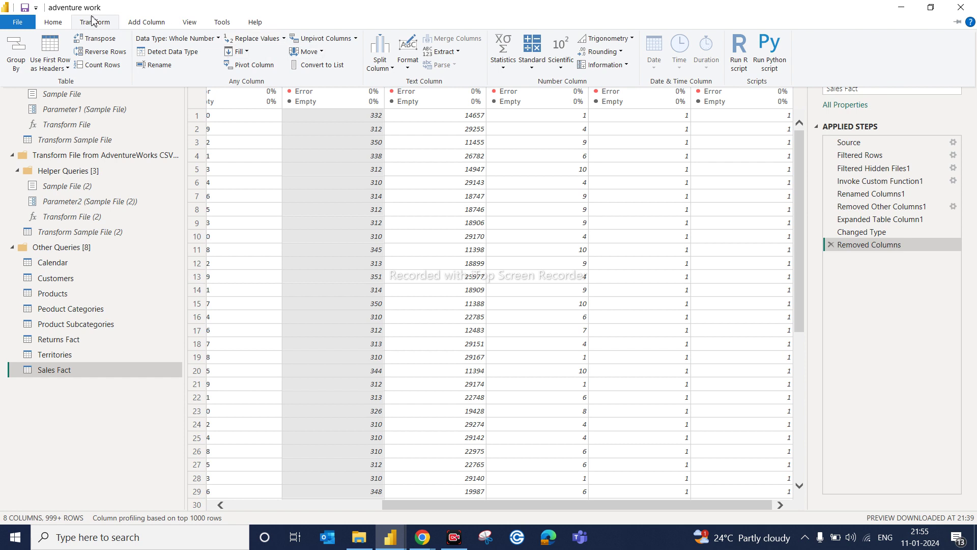
click(54, 24)
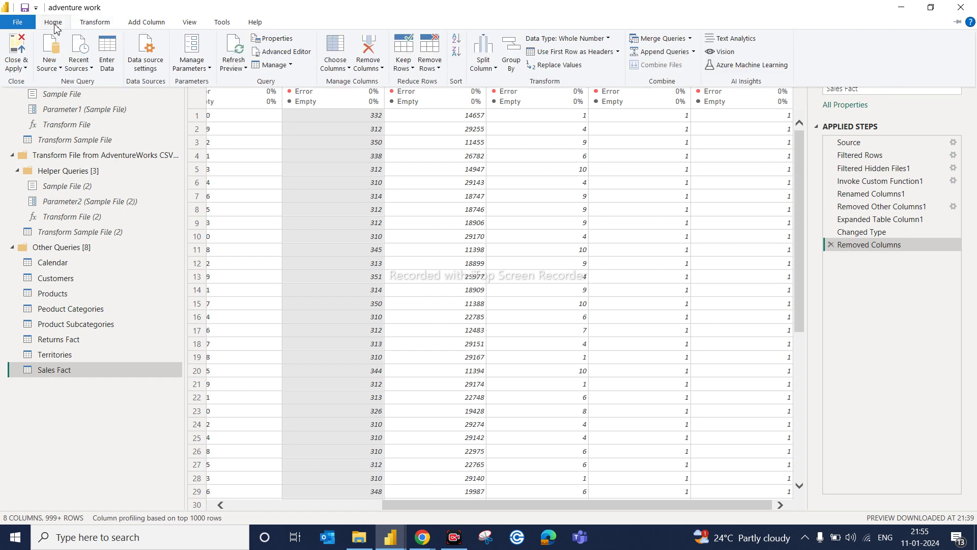
click(514, 61)
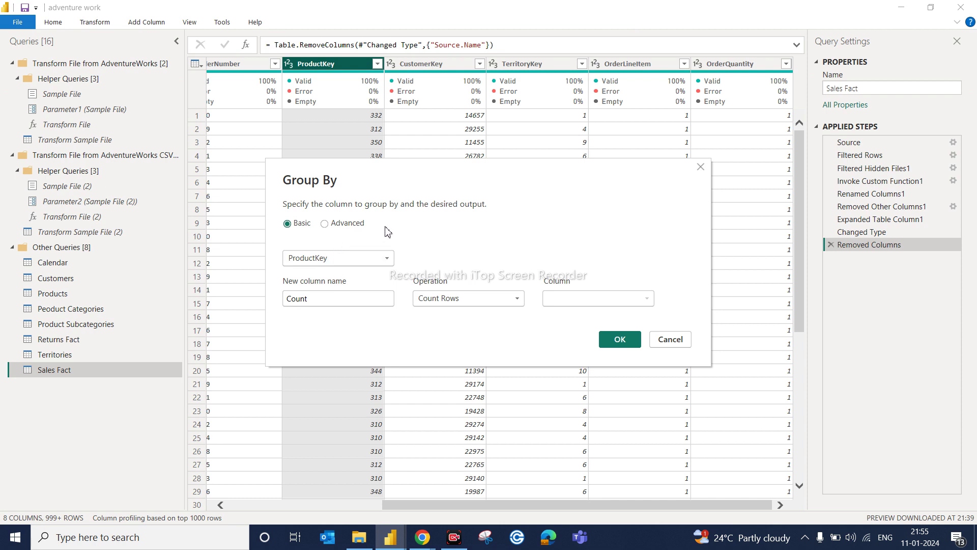
click(342, 261)
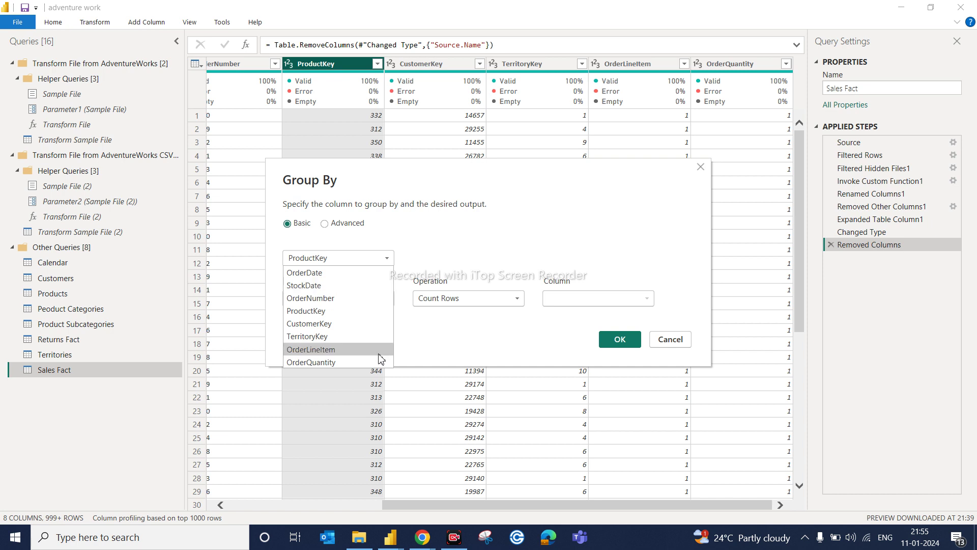
click(351, 359)
click(357, 304)
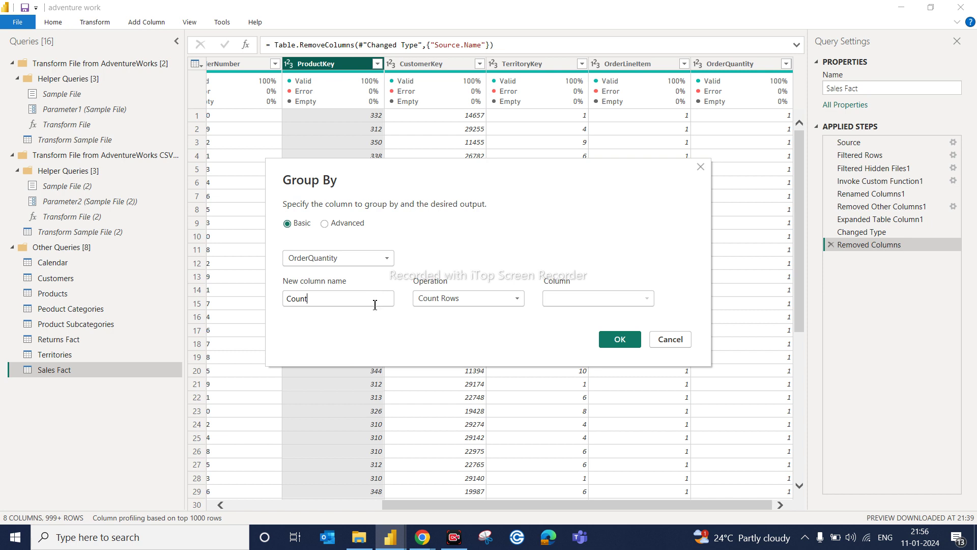
key(BackSpace)
click(492, 300)
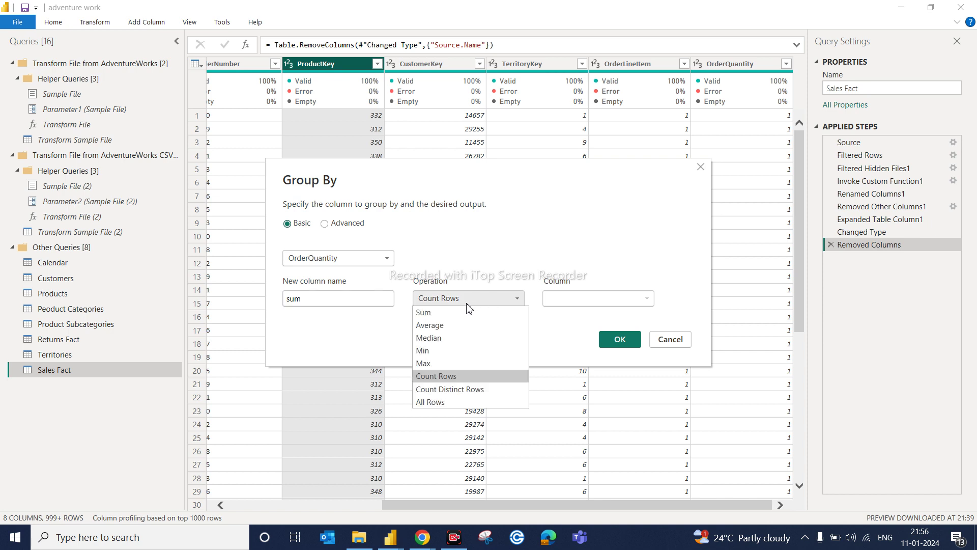
click(458, 315)
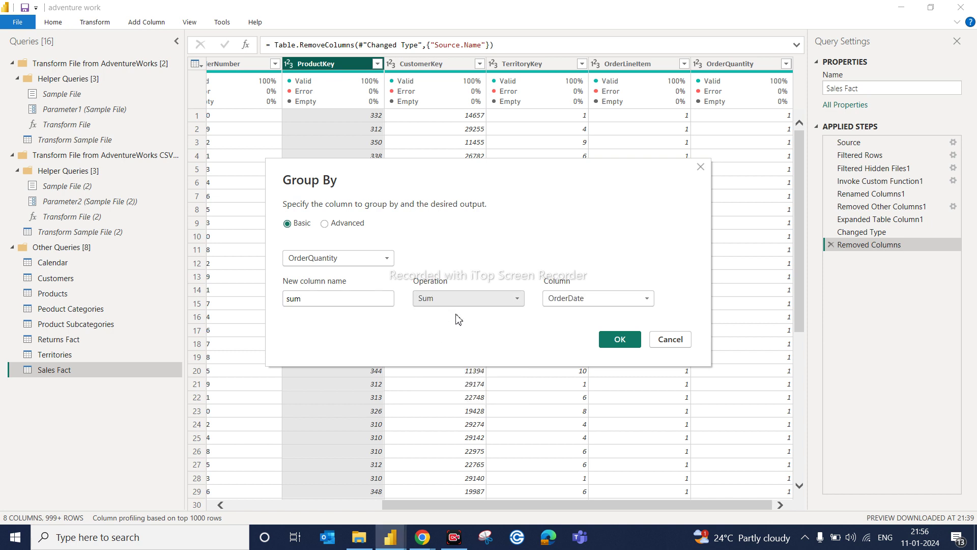
click(566, 302)
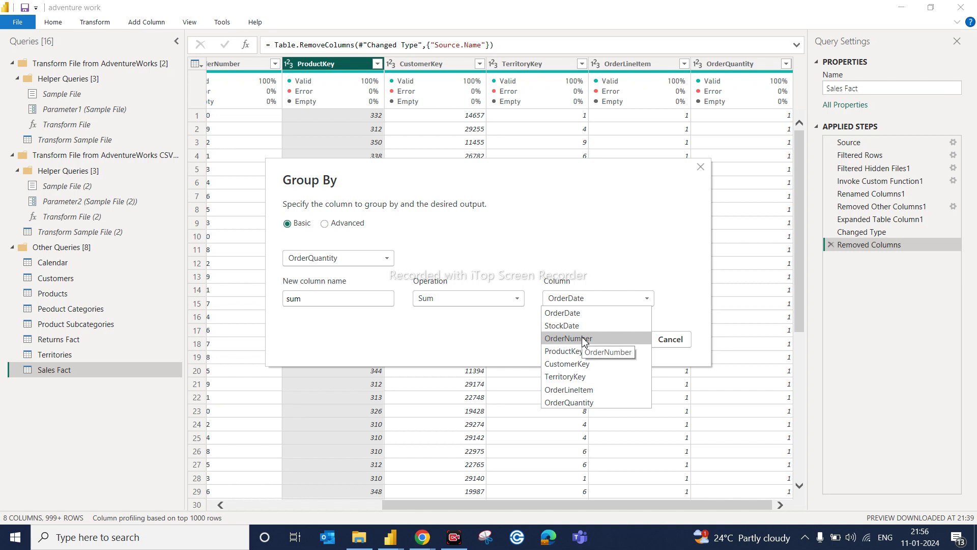
click(581, 403)
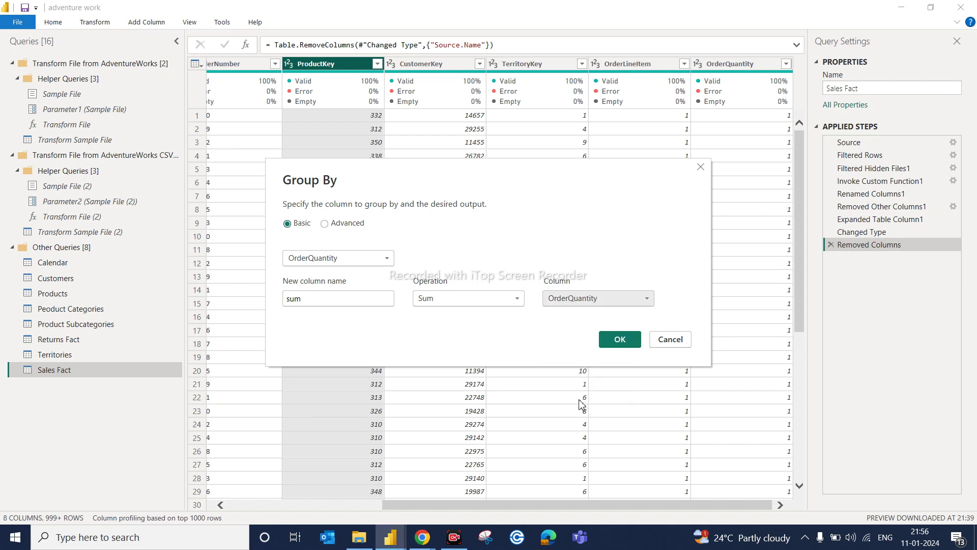
click(620, 338)
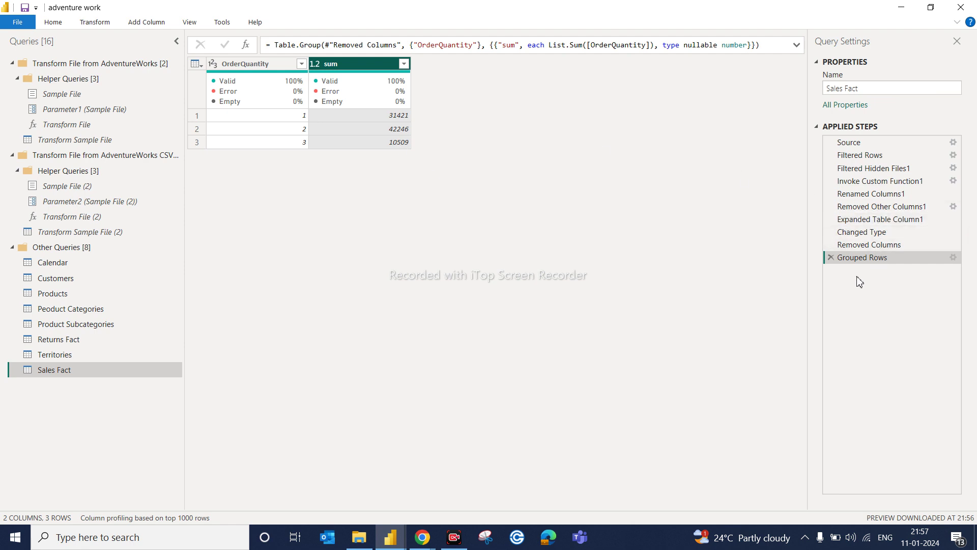
- Remove the Grouped Rows step from the Sales Fact query
click(830, 257)
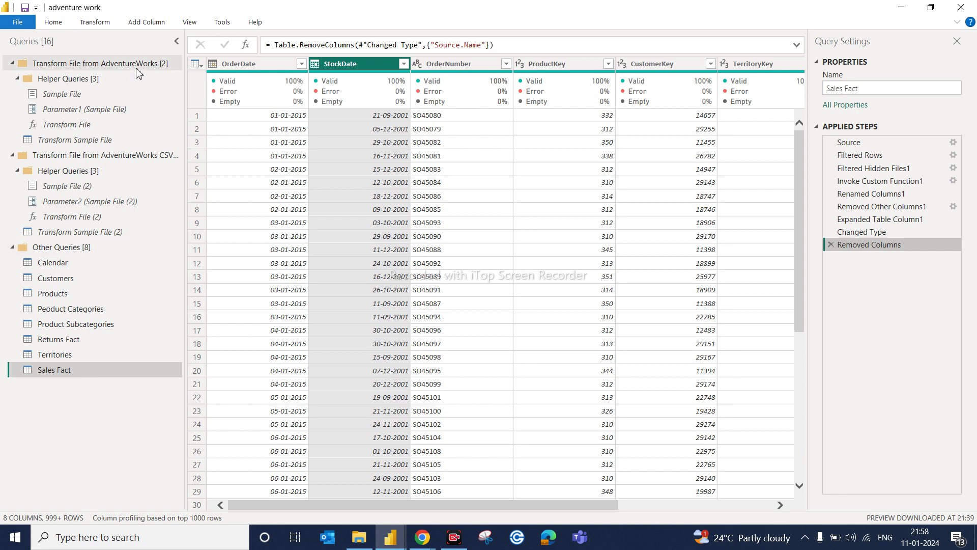
click(54, 23)
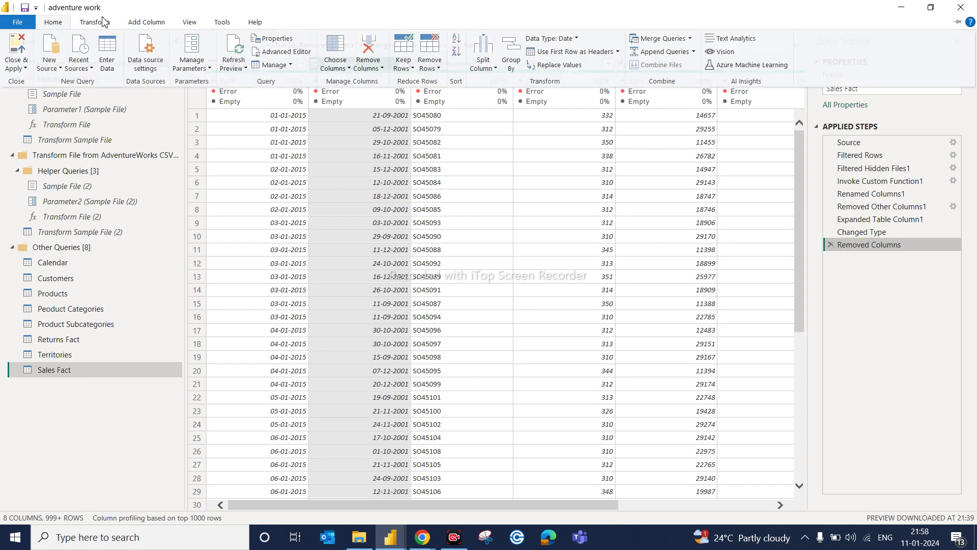
click(97, 21)
click(54, 23)
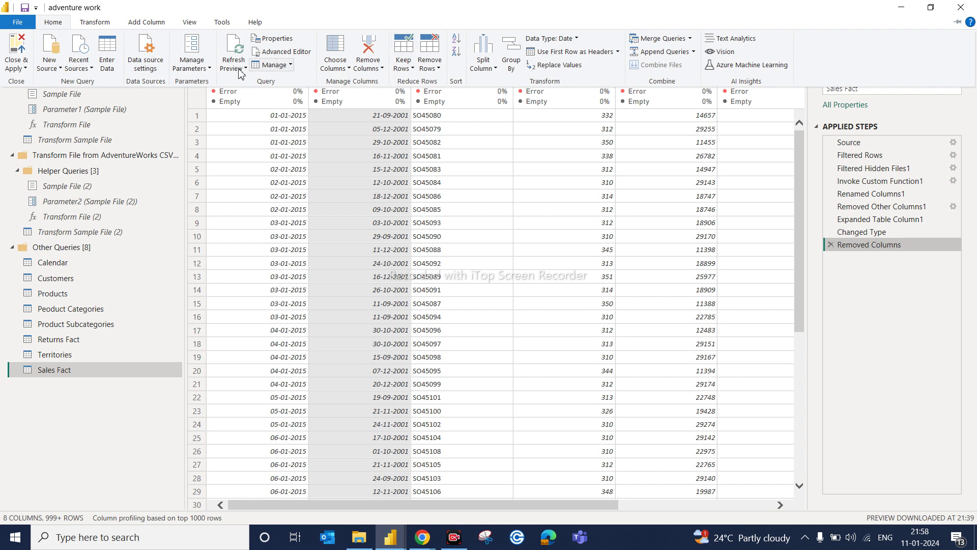
click(102, 23)
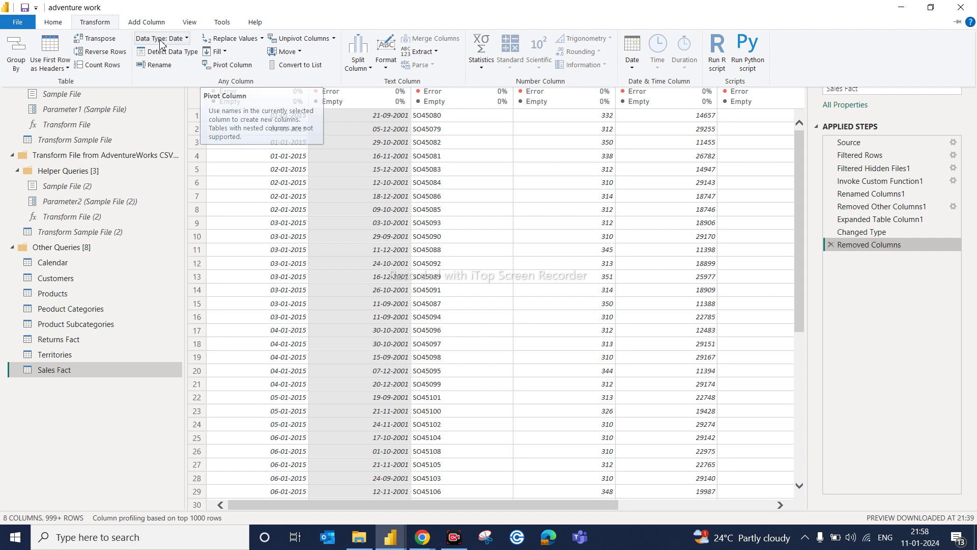
- Import Unpivot_Demo.csv from the AdventureWorks CSV Files folder as a new Text/CSV source, keeping the proposed import settings
click(54, 22)
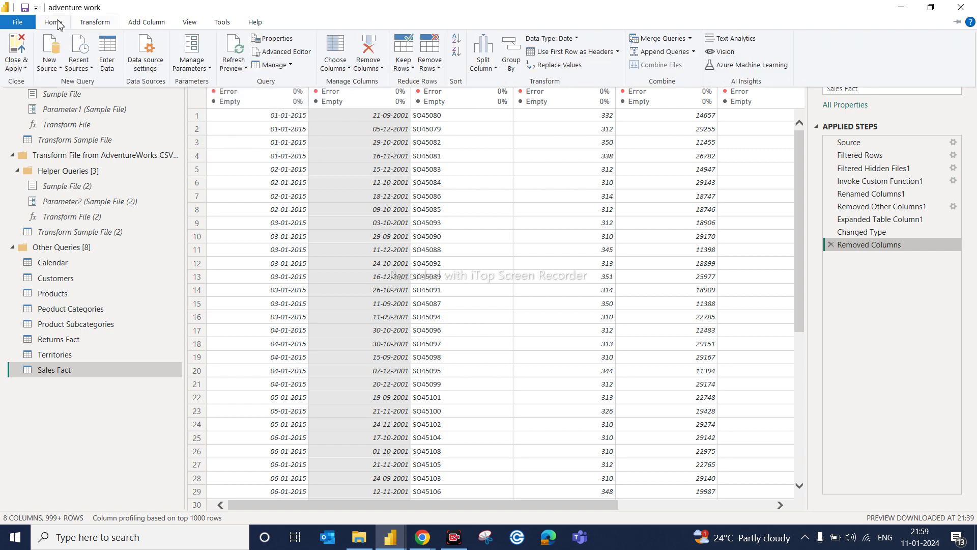
click(50, 71)
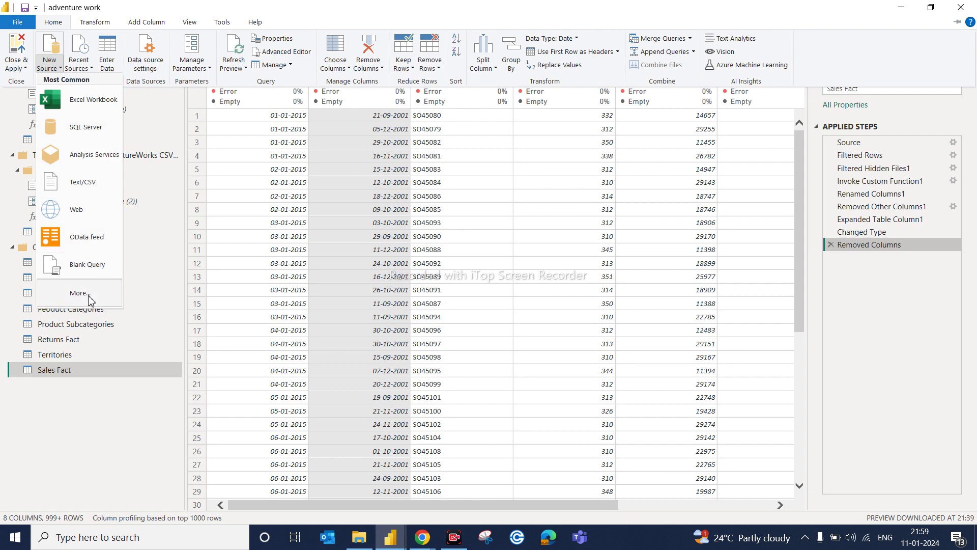
click(80, 293)
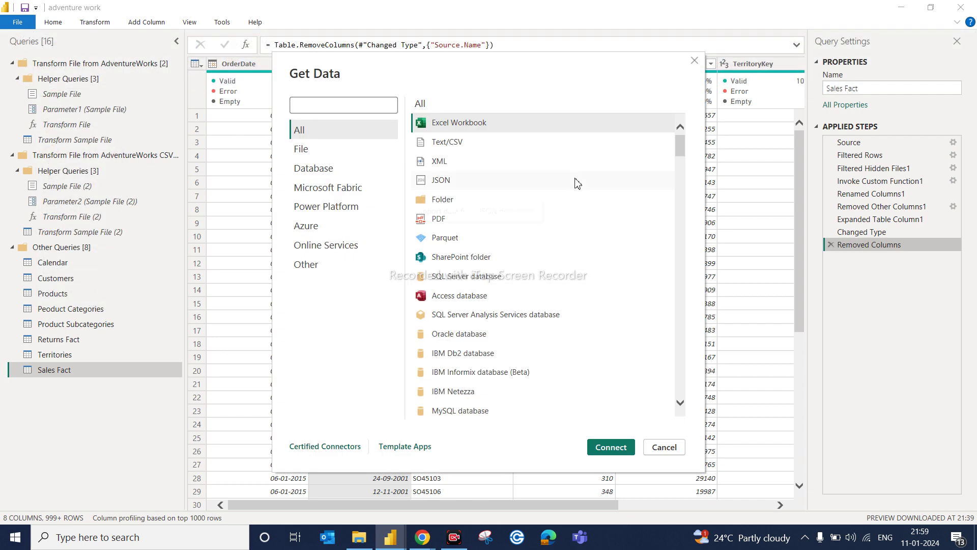
click(463, 146)
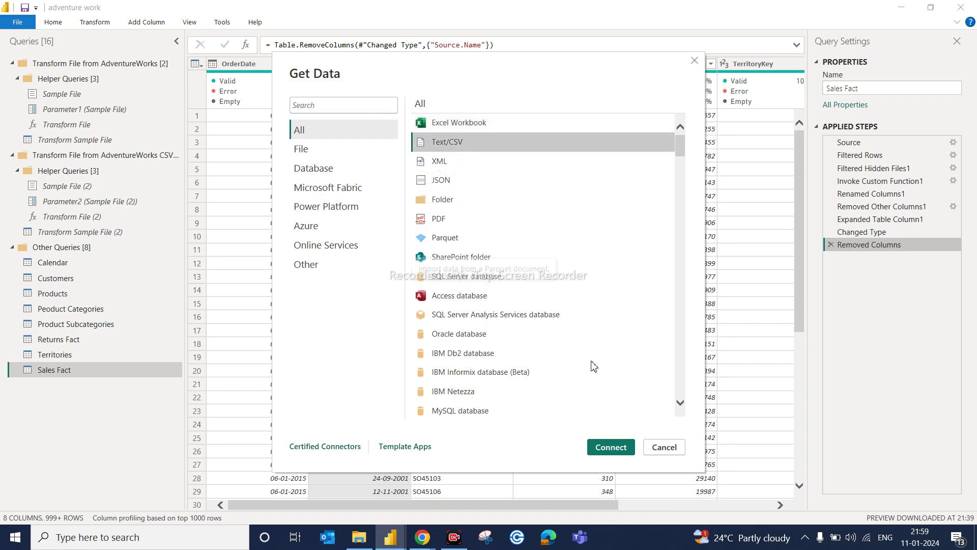
click(611, 447)
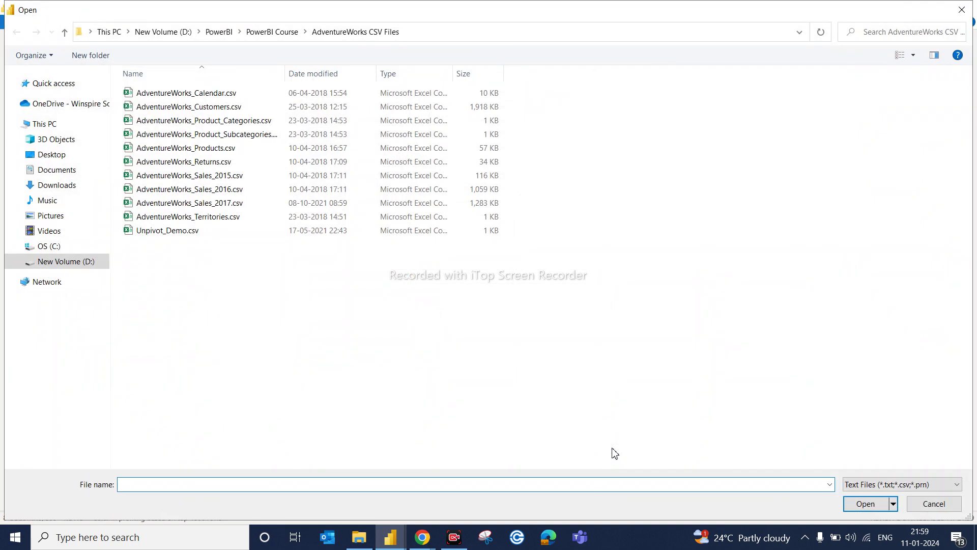
click(166, 232)
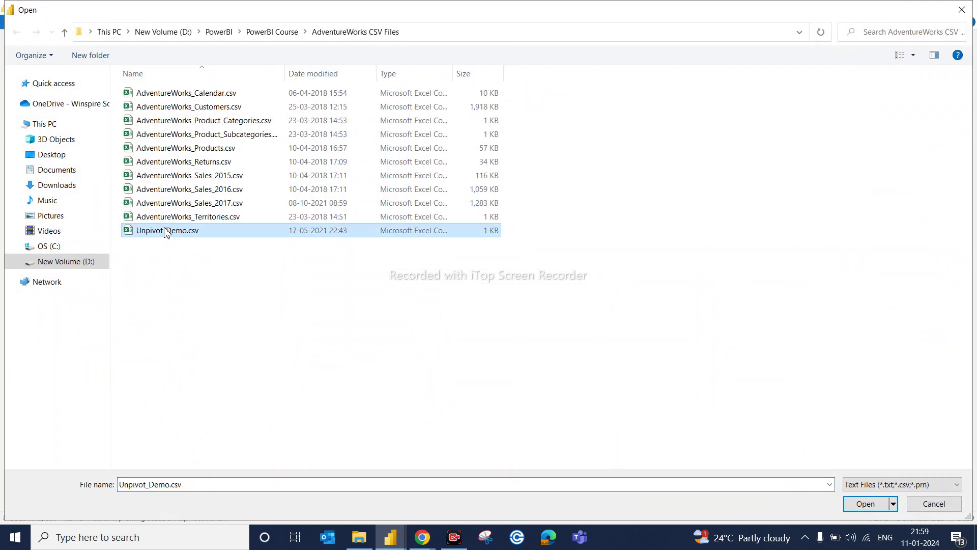
click(870, 504)
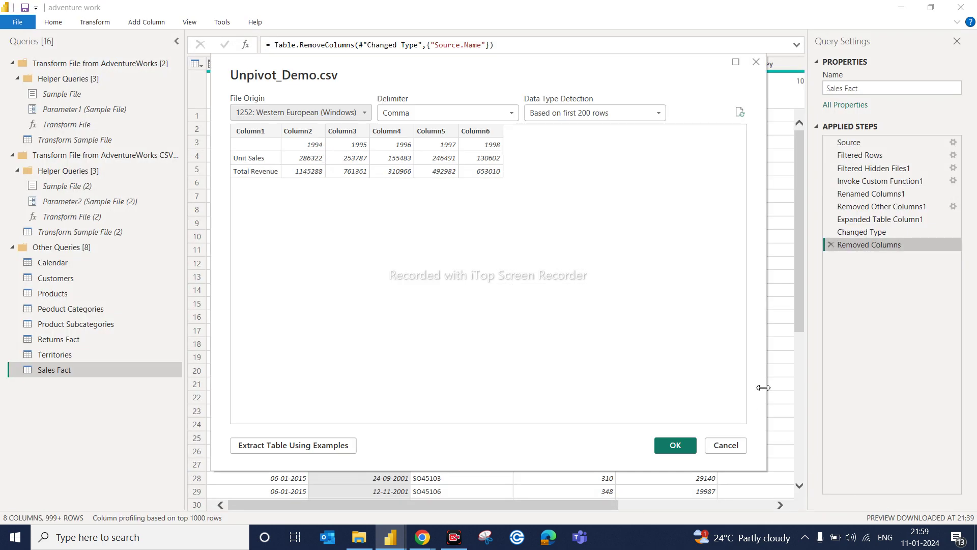
click(674, 445)
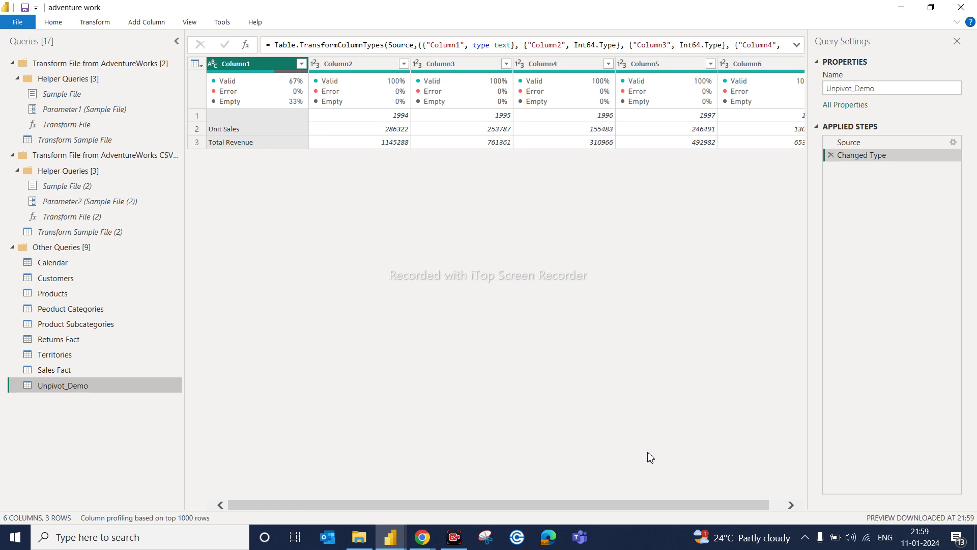
- Promote the first row of the Unpivot_Demo query to column headers
click(790, 506)
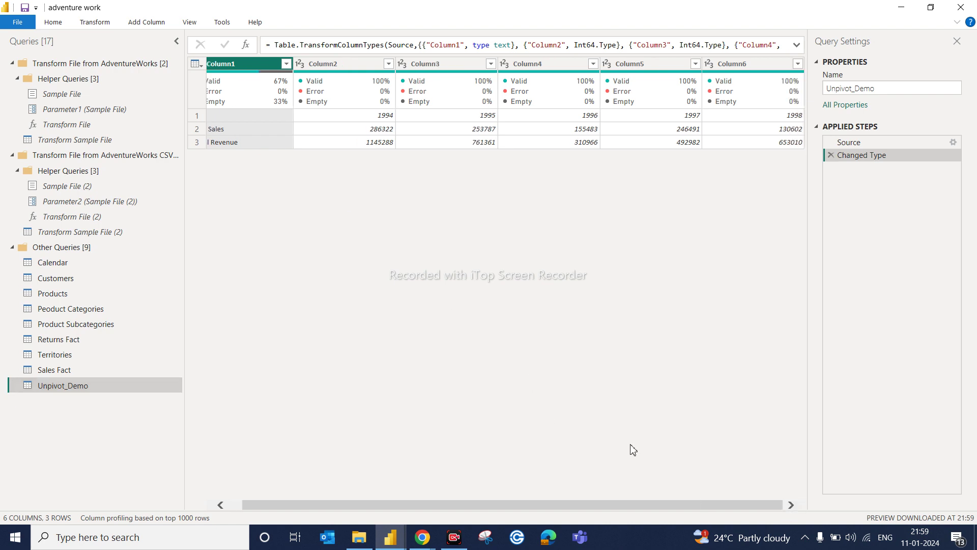
click(227, 505)
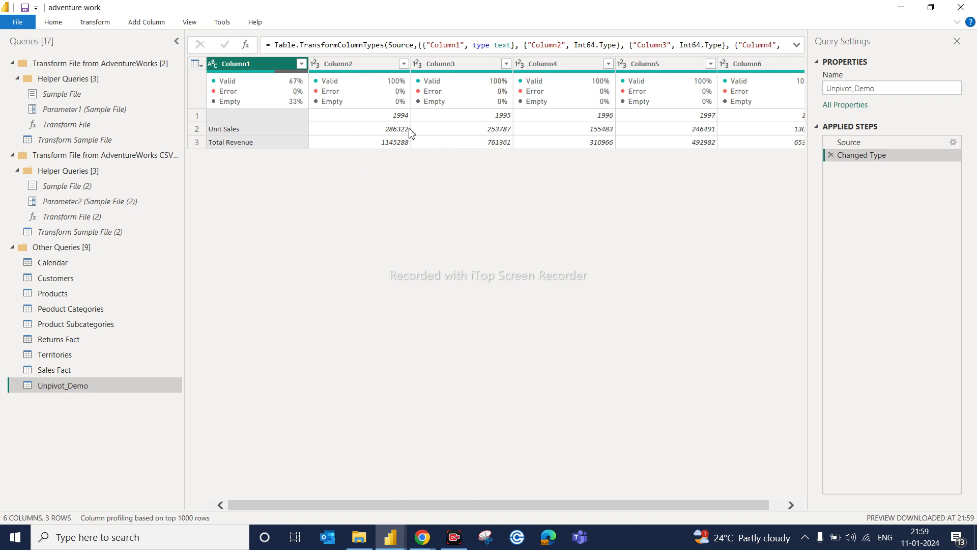
click(96, 23)
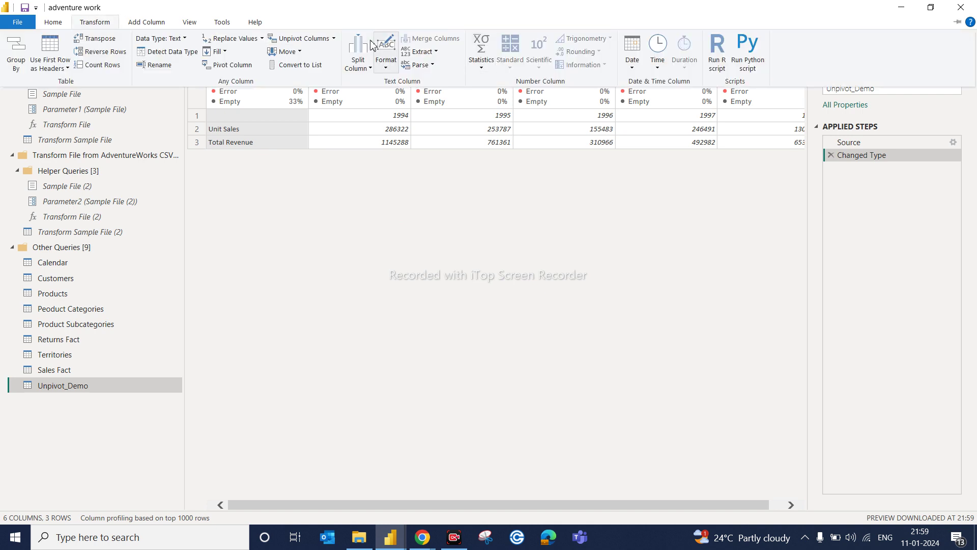
click(60, 25)
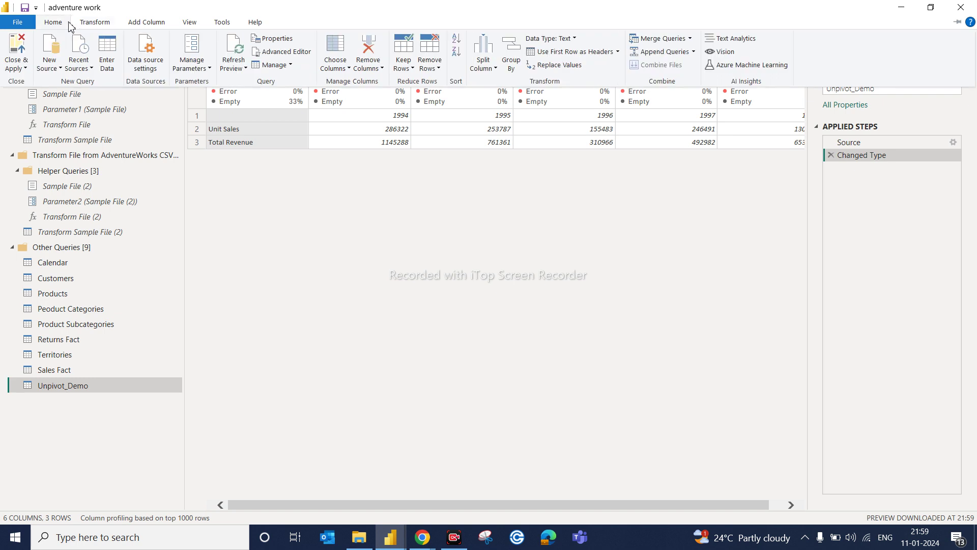
click(585, 51)
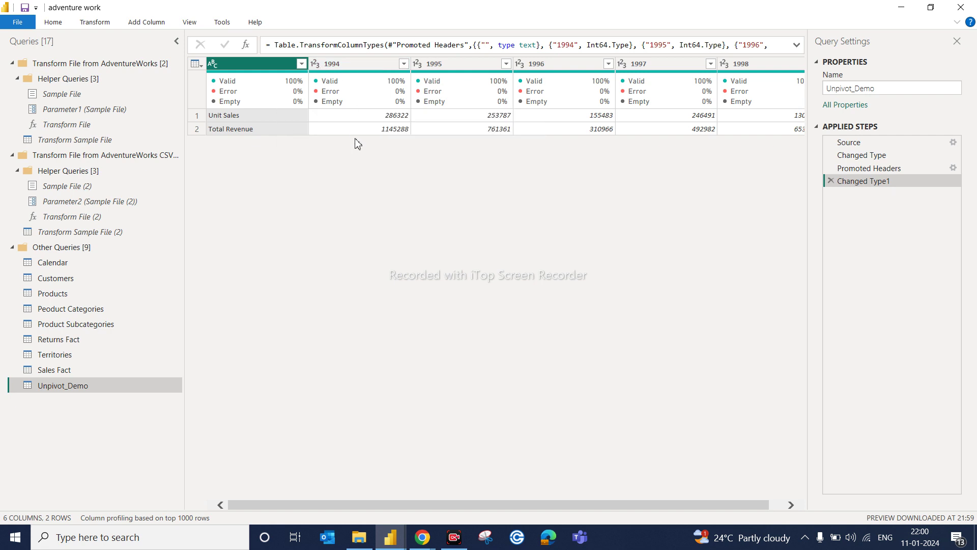
- Unpivot all the year columns of Unpivot_Demo with Unpivot Other Columns, keeping the unnamed first column fixed
mouse_move(373, 84)
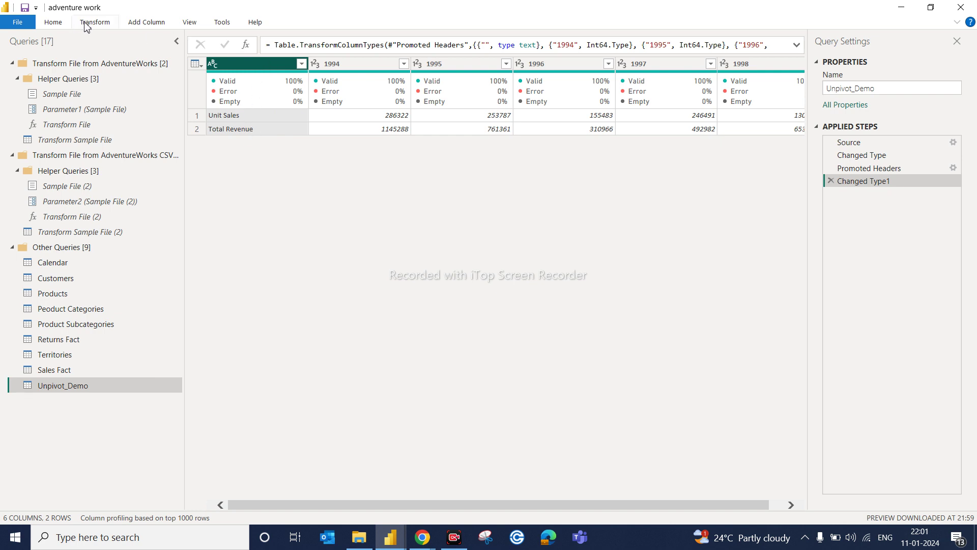
click(66, 22)
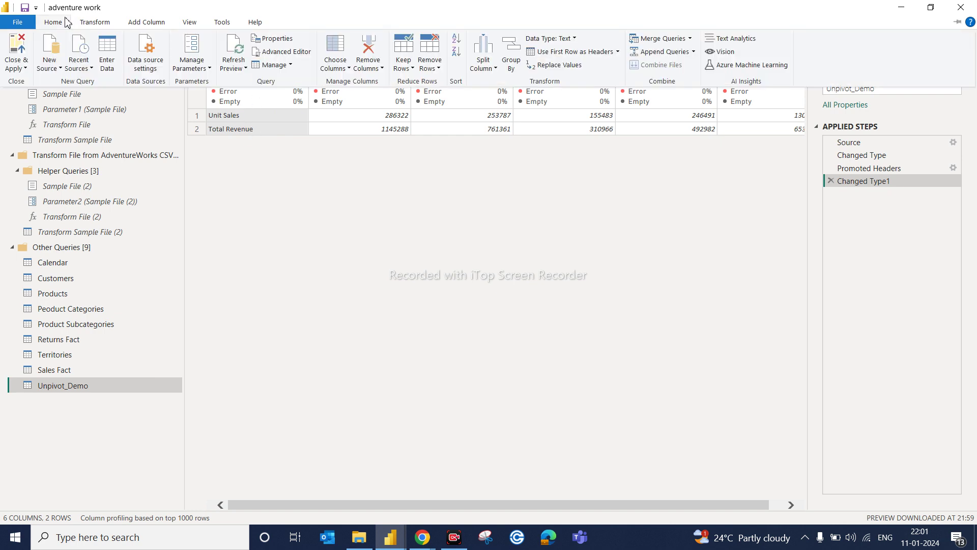
click(93, 24)
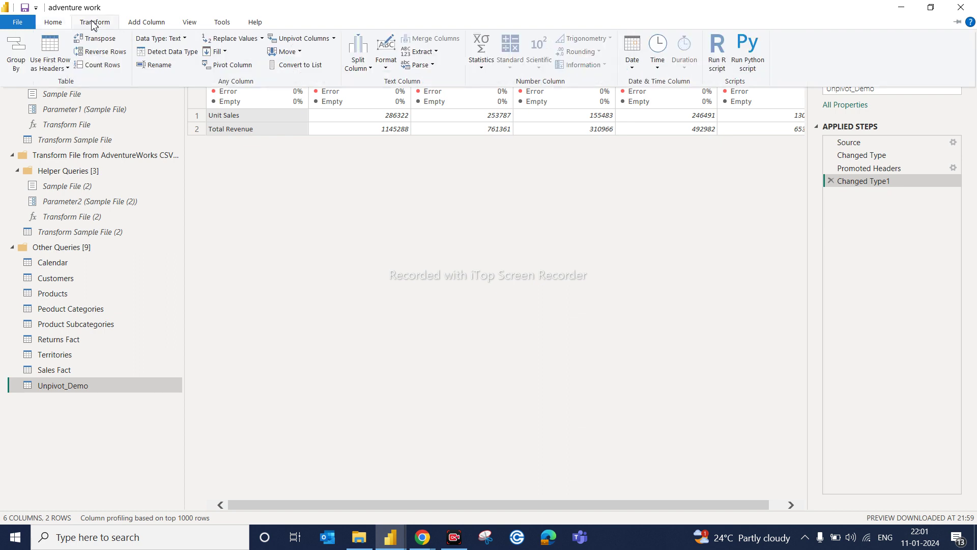
click(334, 39)
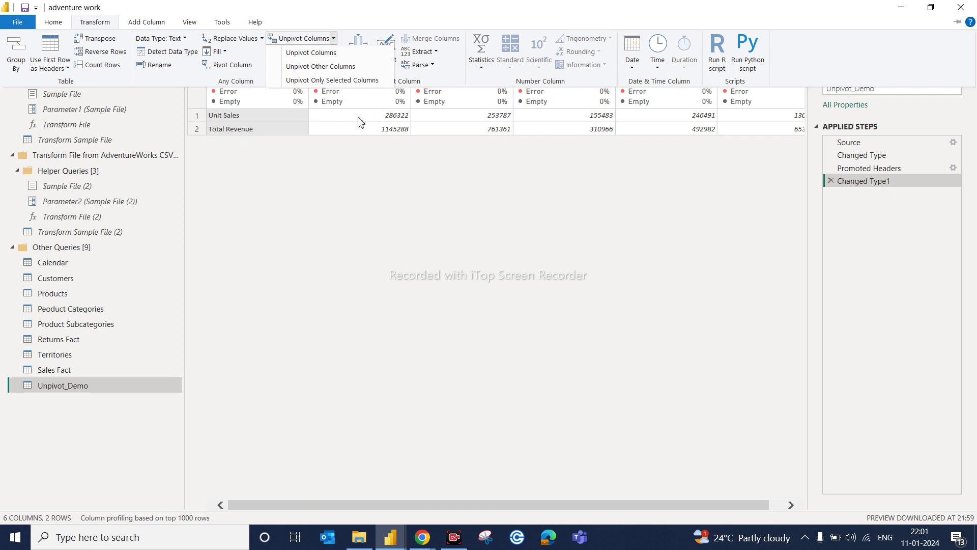
click(328, 66)
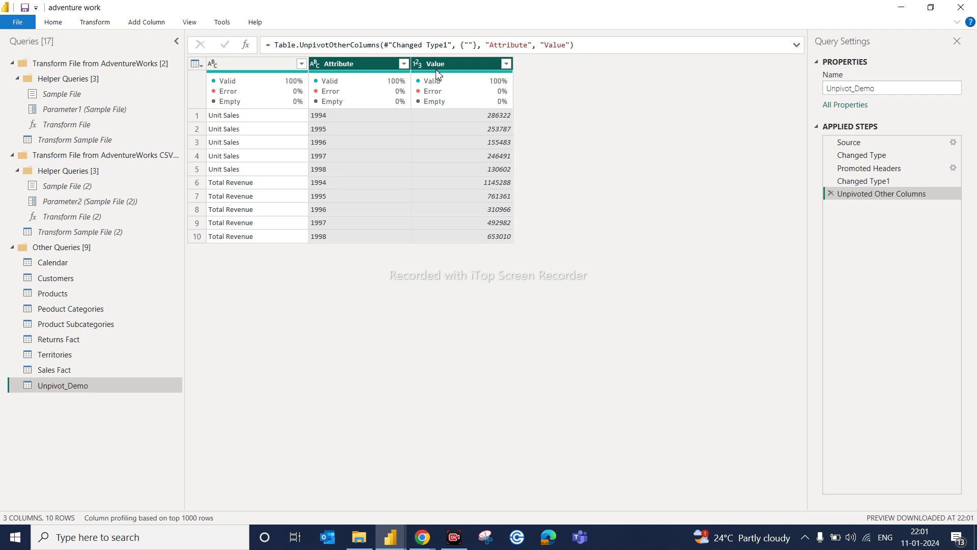
- Compare the data at the Changed Type1 step with the data at the Unpivoted Other Columns step
mouse_move(391, 77)
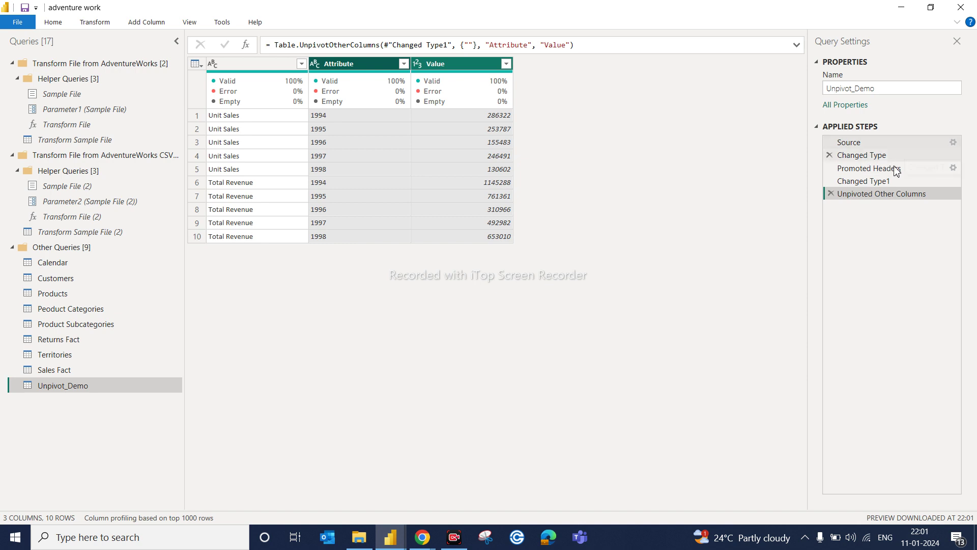
click(877, 182)
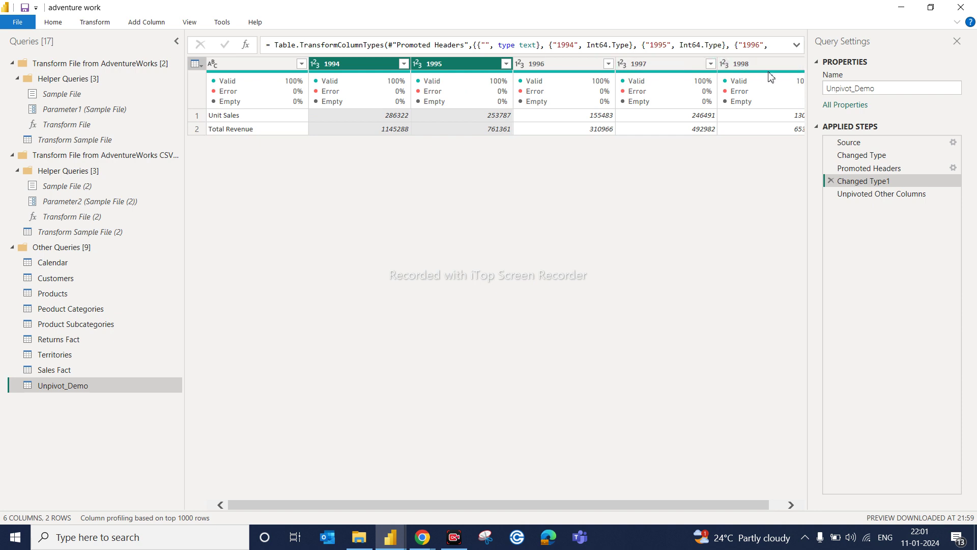
click(855, 199)
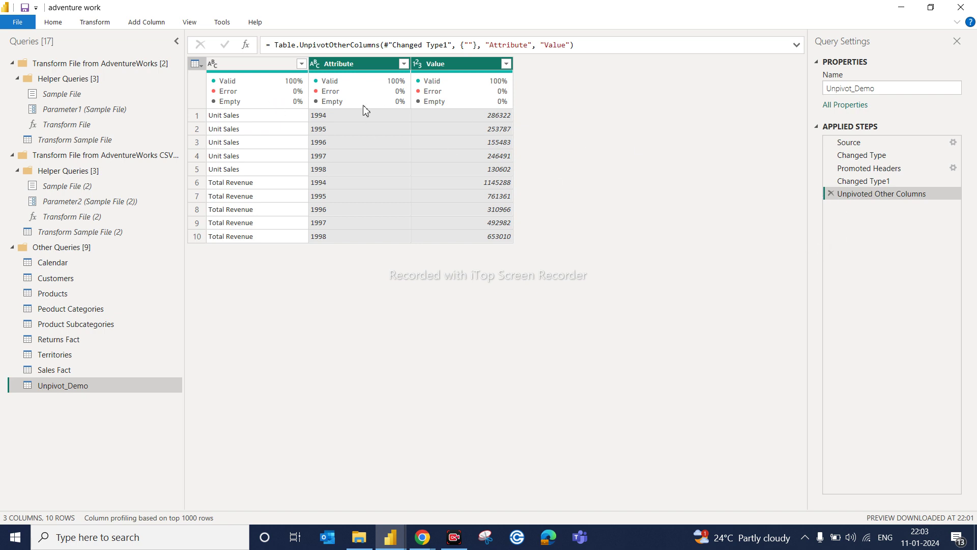
- Pivot the unnamed first column of Unpivot_Demo into new columns, using Value as the values column
click(264, 69)
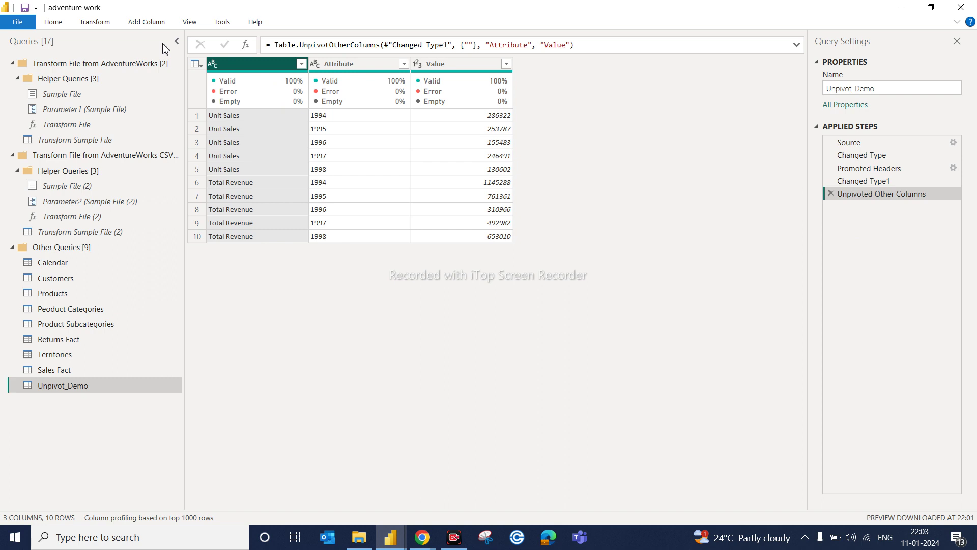
click(63, 23)
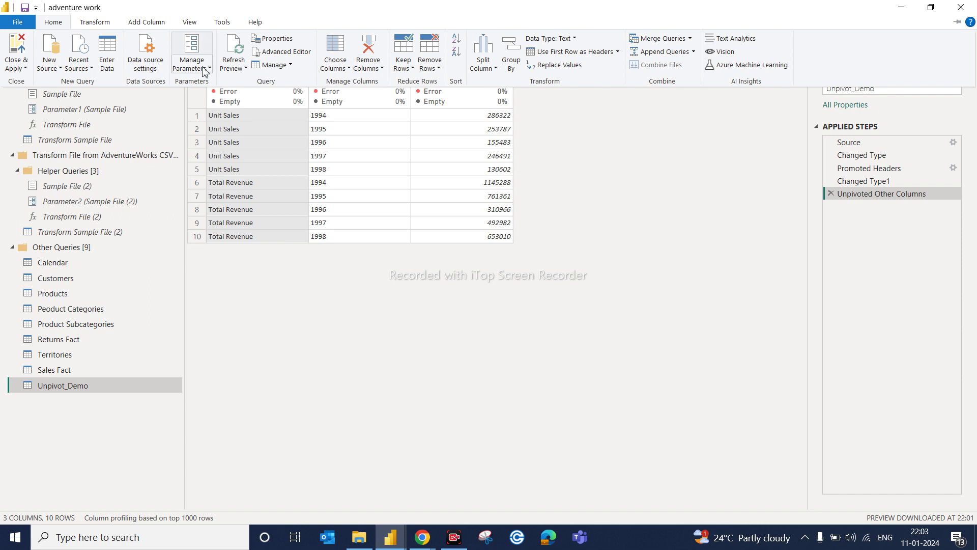
click(93, 22)
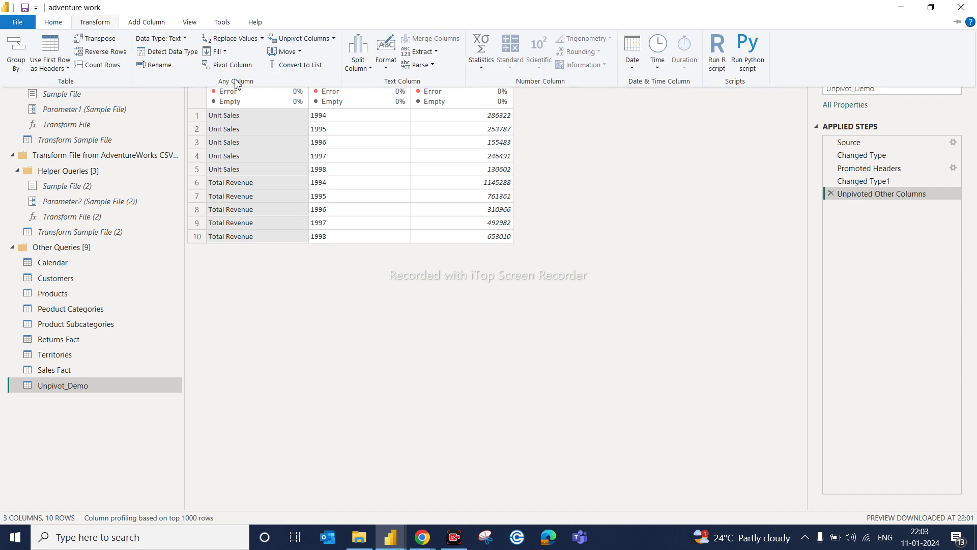
click(245, 66)
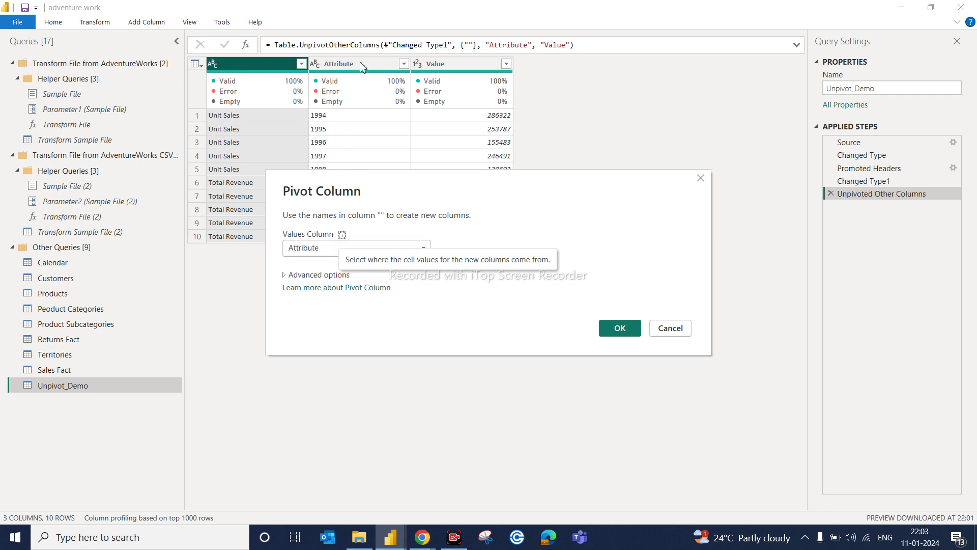
click(312, 249)
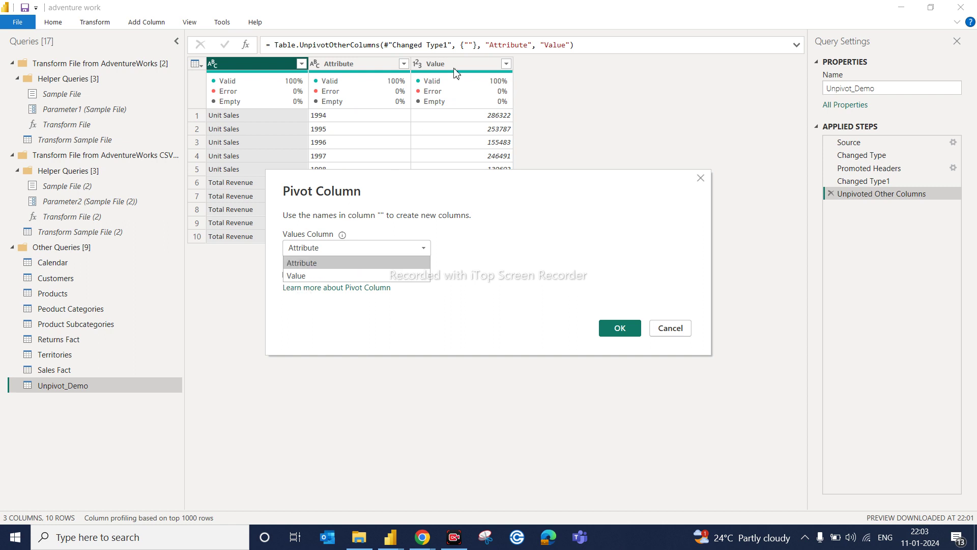
click(299, 276)
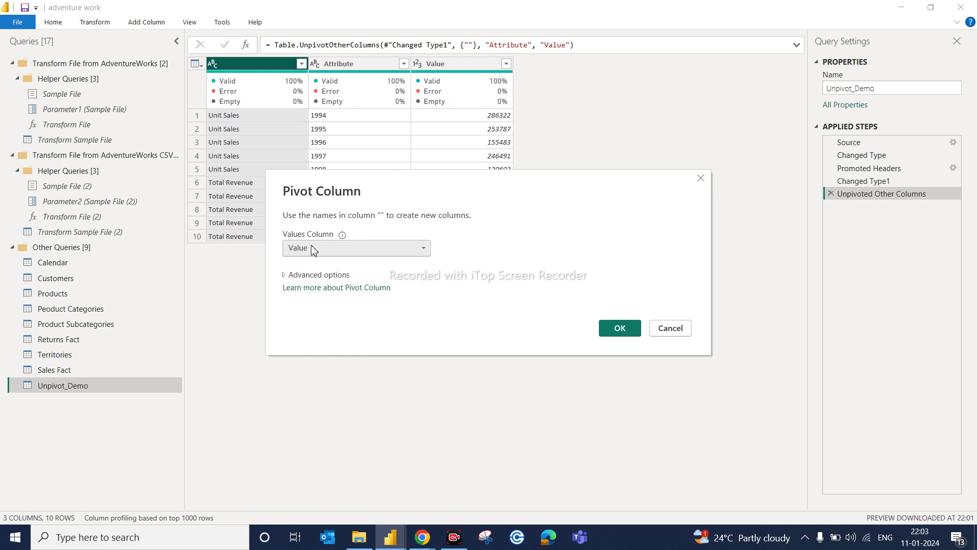
click(628, 330)
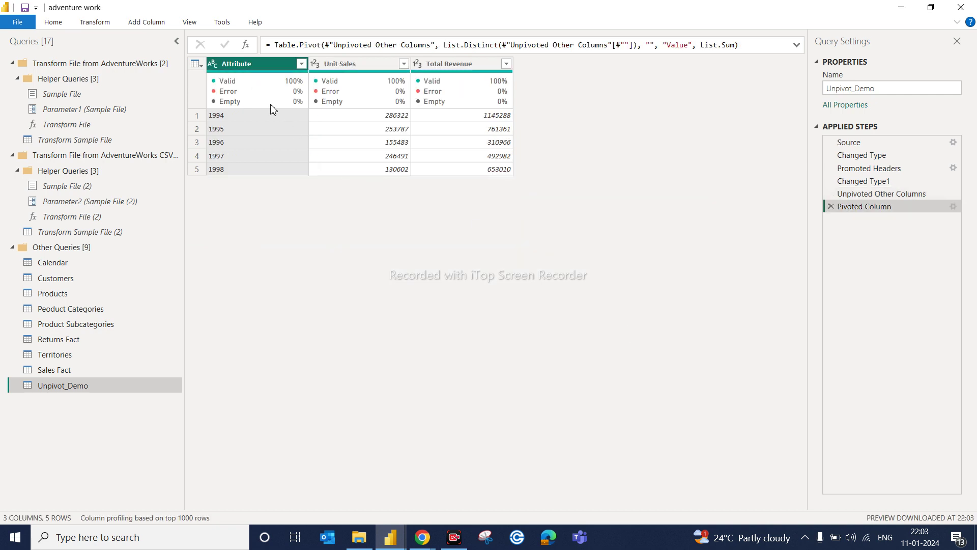
- Rename the Attribute column of Unpivot_Demo to Year
double_click(246, 66)
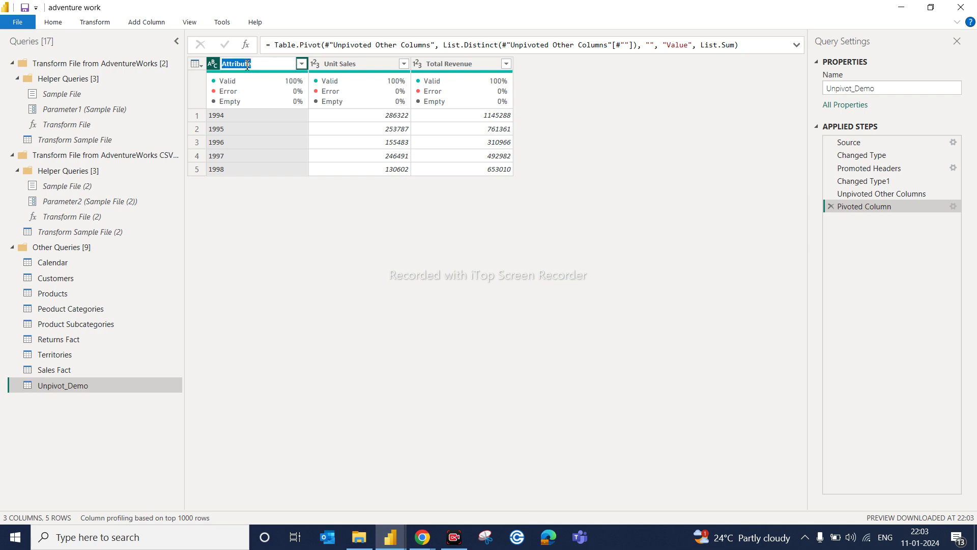
text(Year)
key(Return)
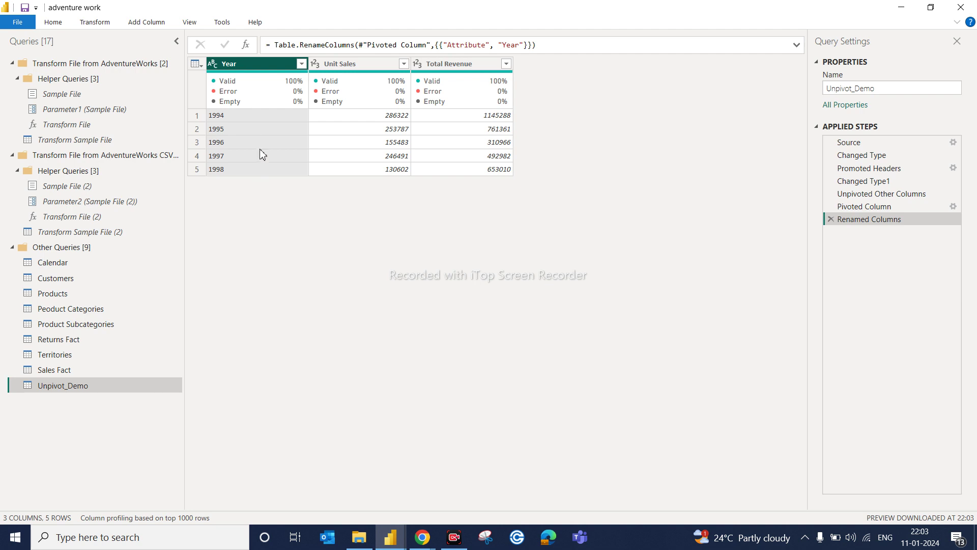
- Compare the Unpivot_Demo data at the Source and Changed Type steps with the data at the Renamed Columns step
click(855, 158)
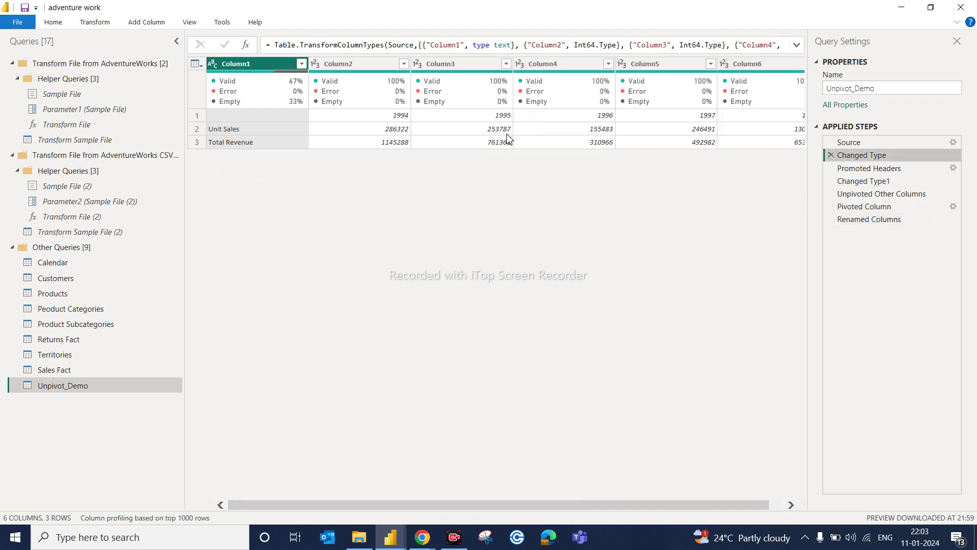
click(871, 220)
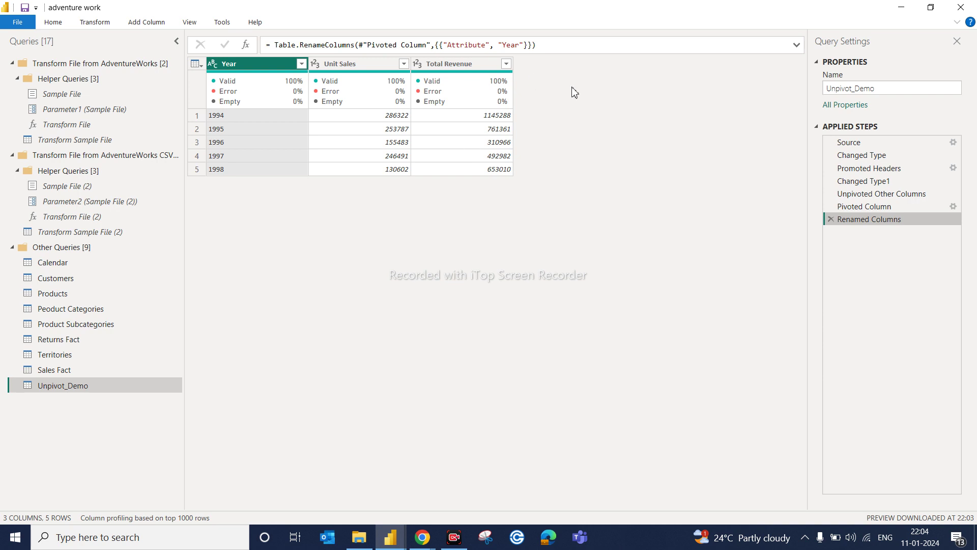
click(865, 143)
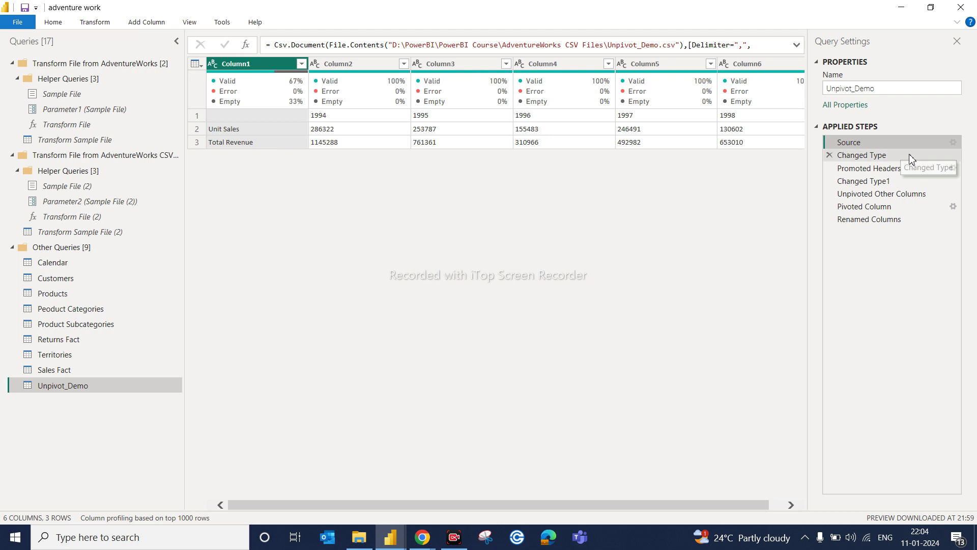
click(888, 155)
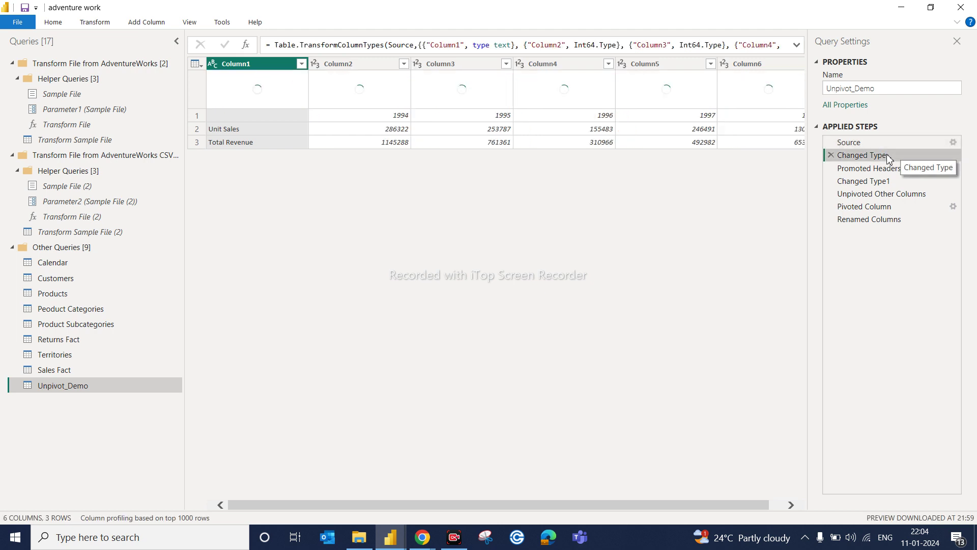
- Delete all applied steps of Unpivot_Demo that follow Changed Type, from Promoted Headers through Renamed Columns
click(864, 170)
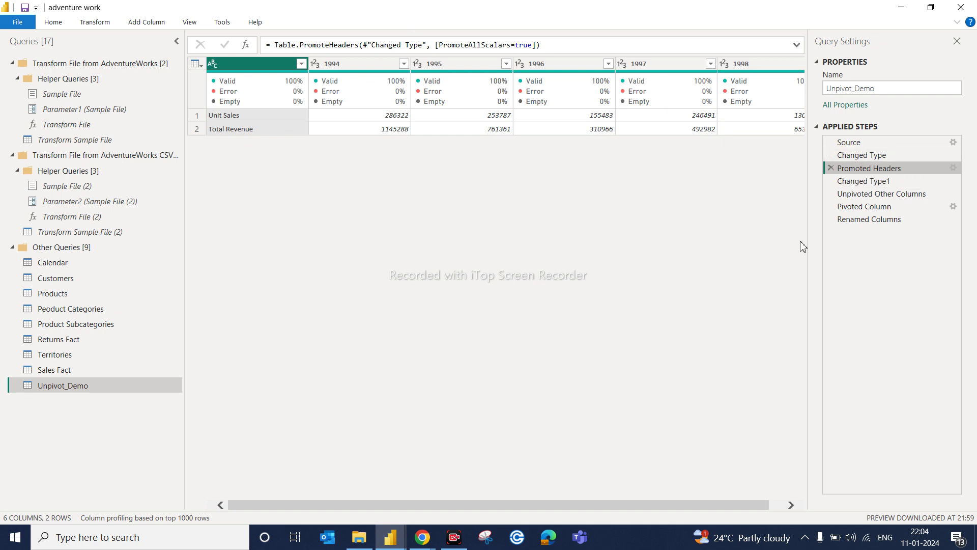
click(830, 168)
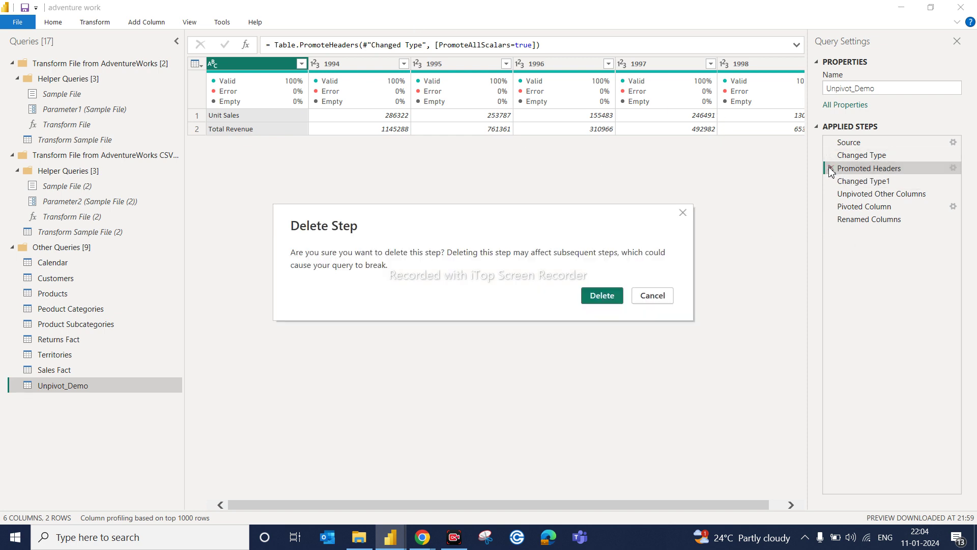
click(602, 296)
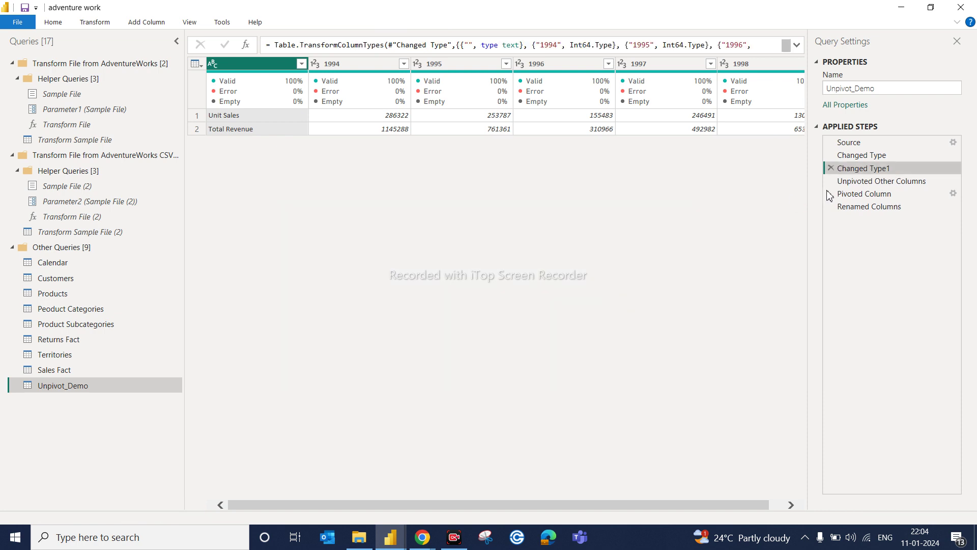
click(829, 206)
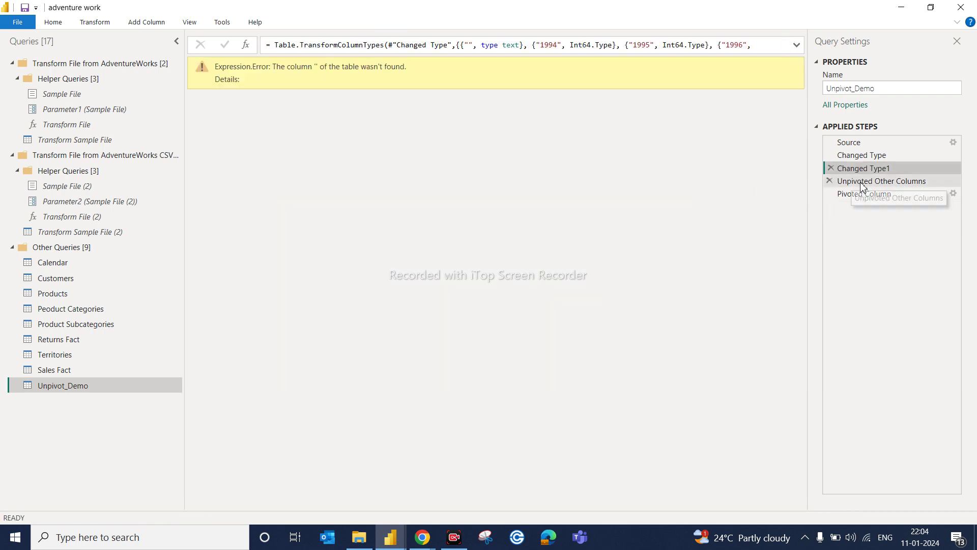
click(830, 193)
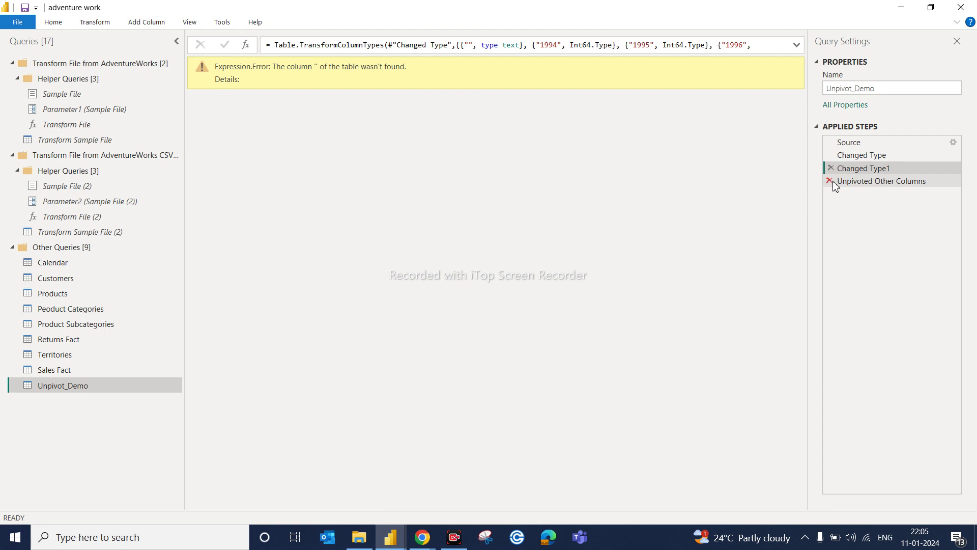
click(831, 181)
click(831, 168)
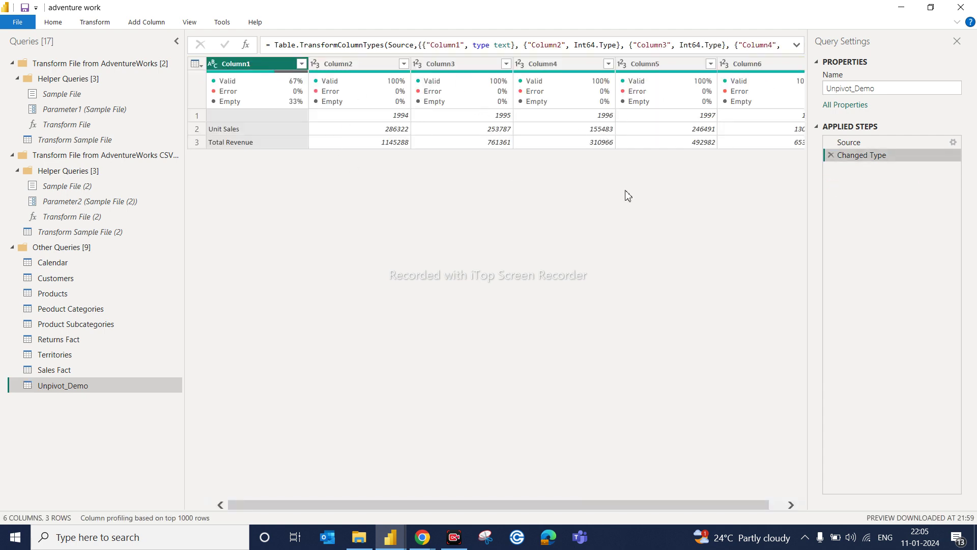
- Use the first row of Unpivot_Demo as column headers
click(54, 22)
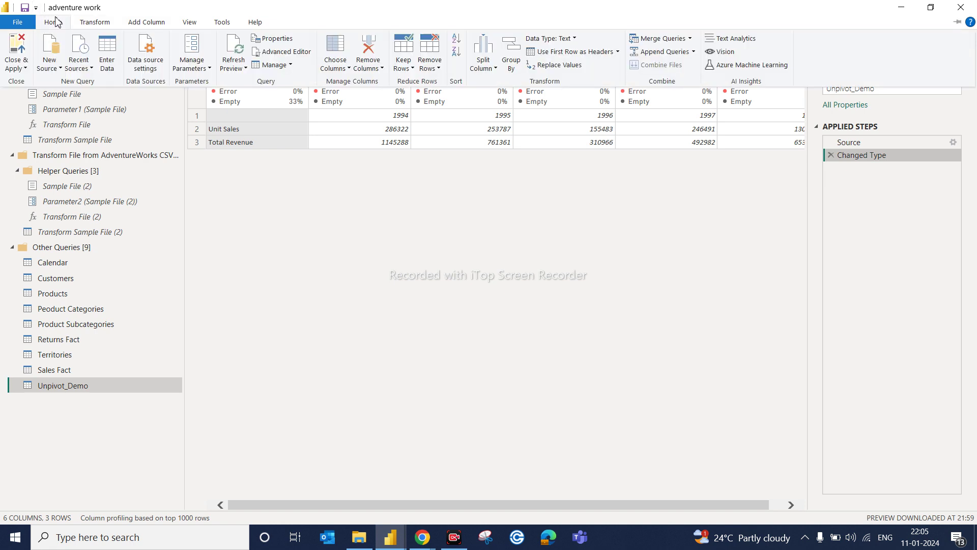
click(570, 51)
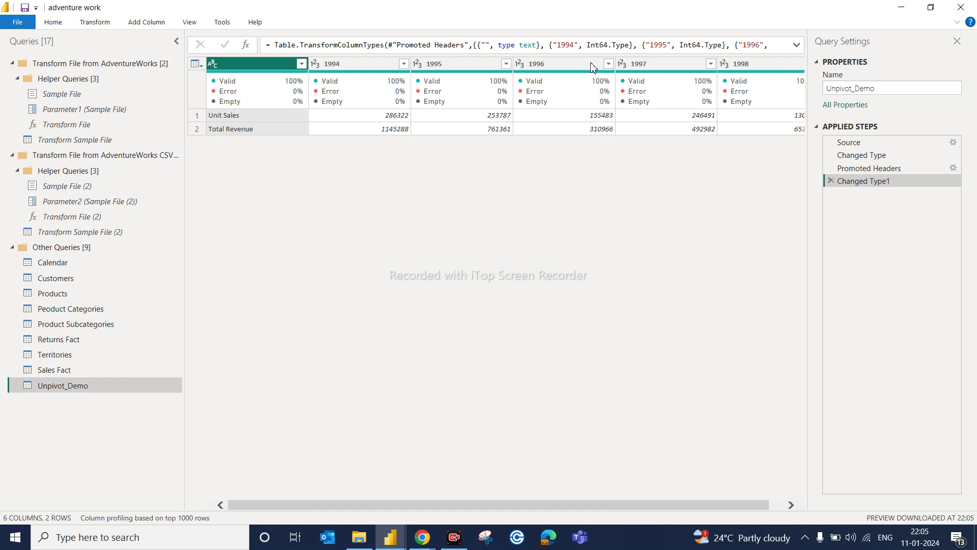
- Unpivot the 1994 to 1998 columns of Unpivot_Demo with Unpivot Other Columns, keeping the unnamed first column fixed
mouse_move(356, 94)
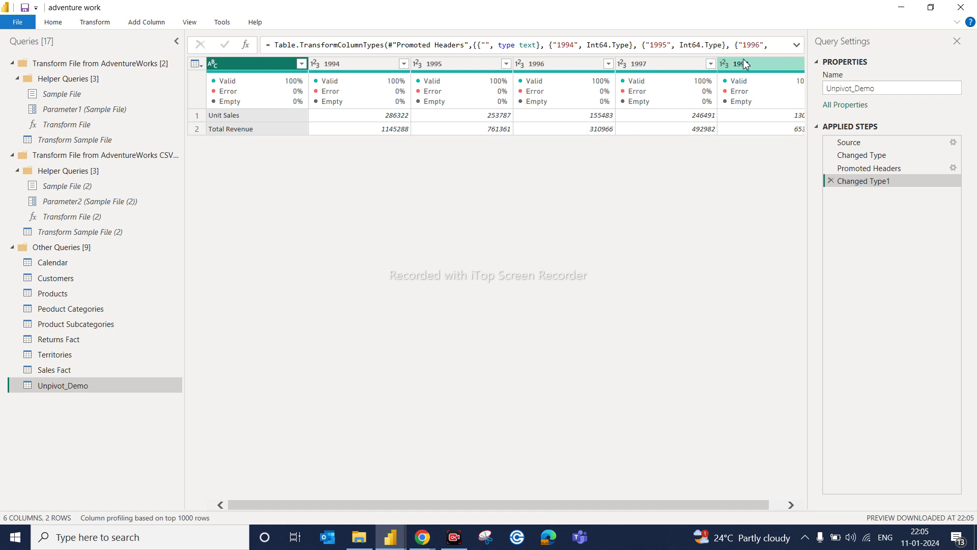
mouse_move(753, 75)
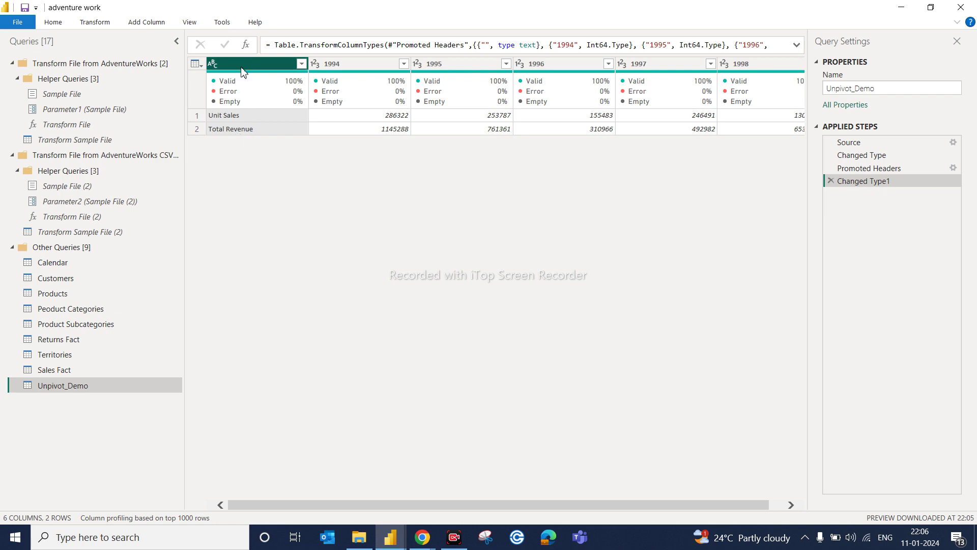
click(92, 22)
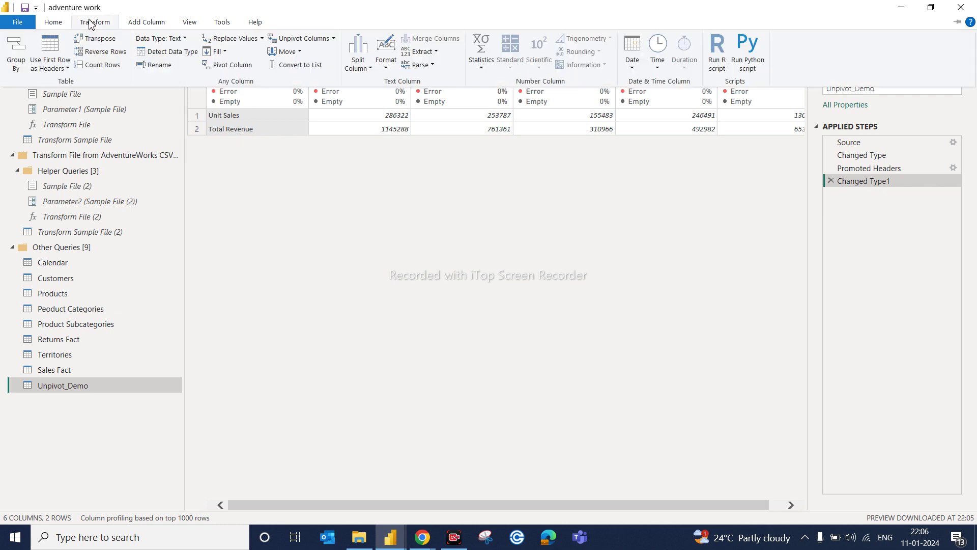
click(334, 40)
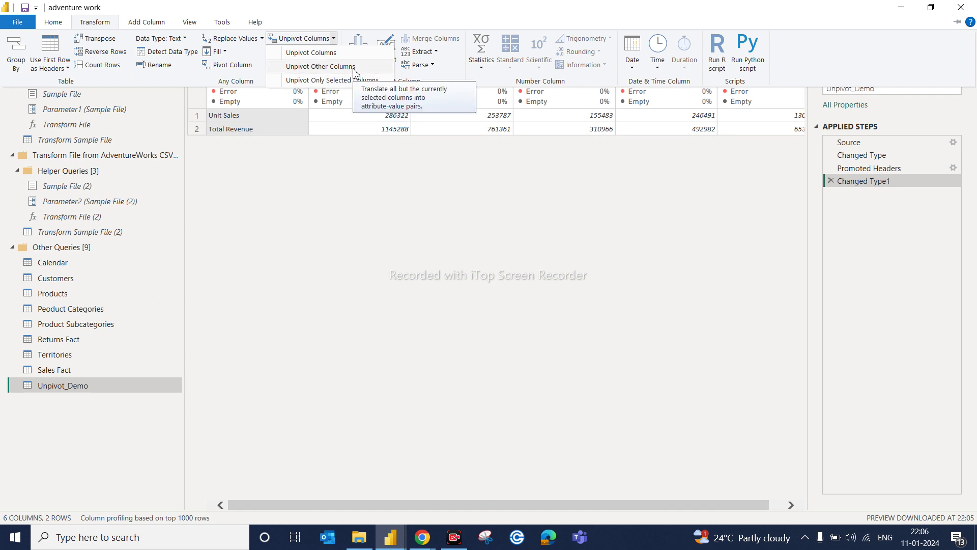
click(273, 159)
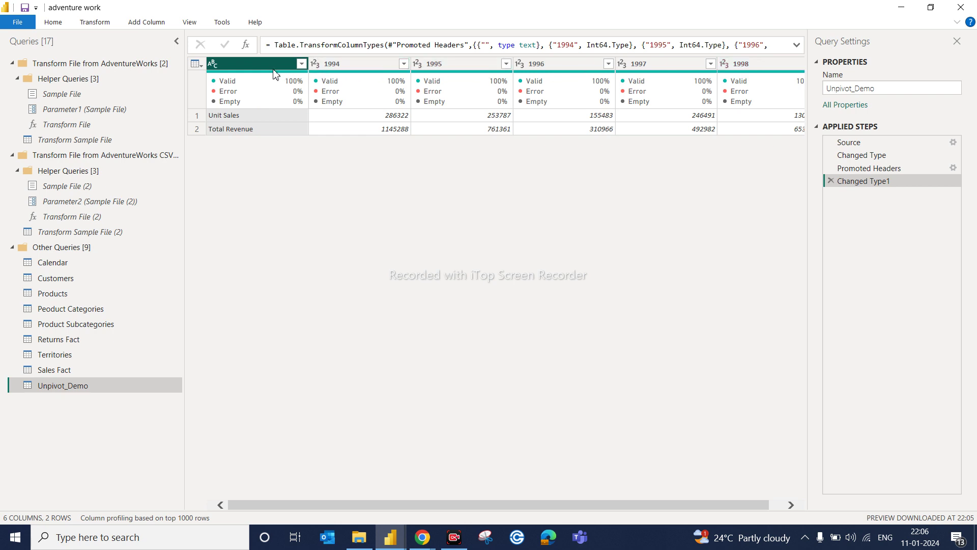
click(108, 23)
click(334, 39)
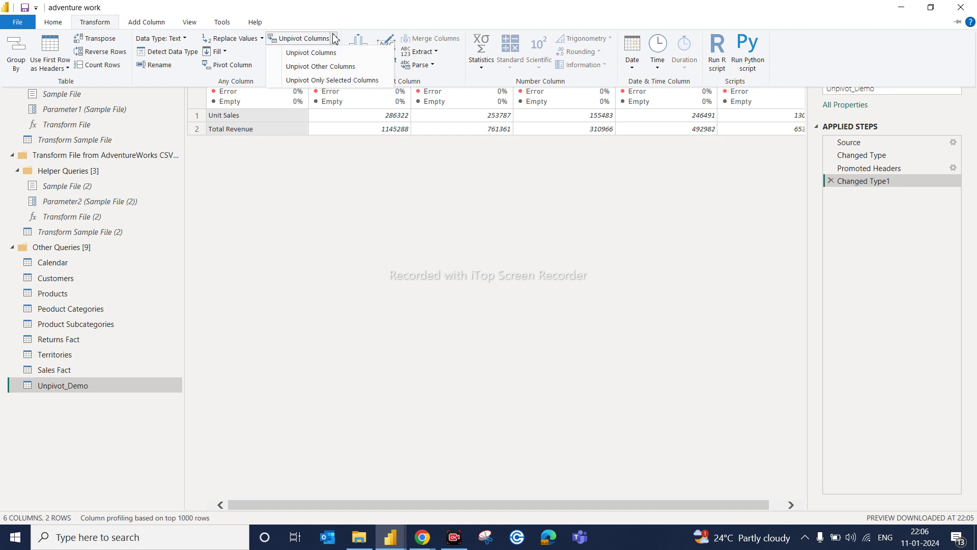
click(336, 66)
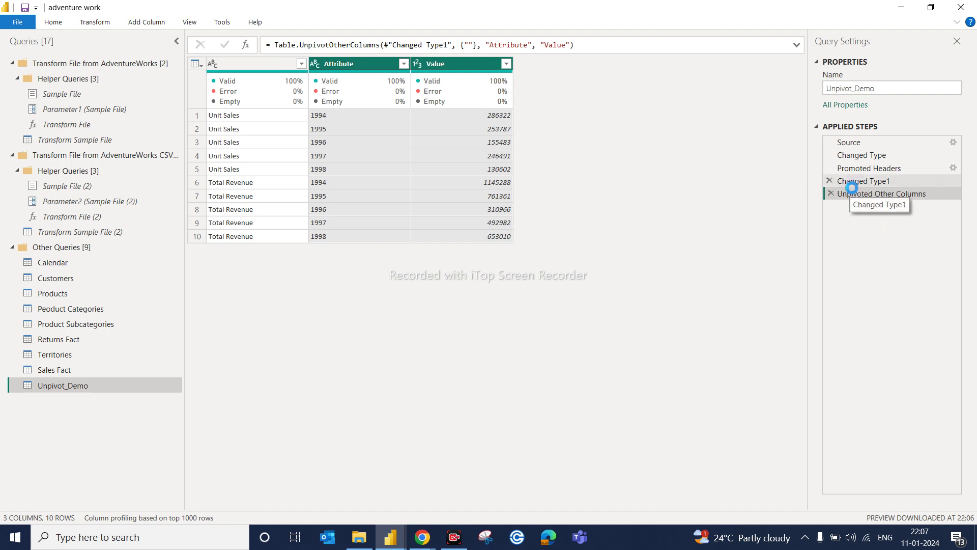
- Compare the Unpivot_Demo data before and after unpivoting, switching between the Changed Type1 and Unpivoted Other Columns steps
click(850, 184)
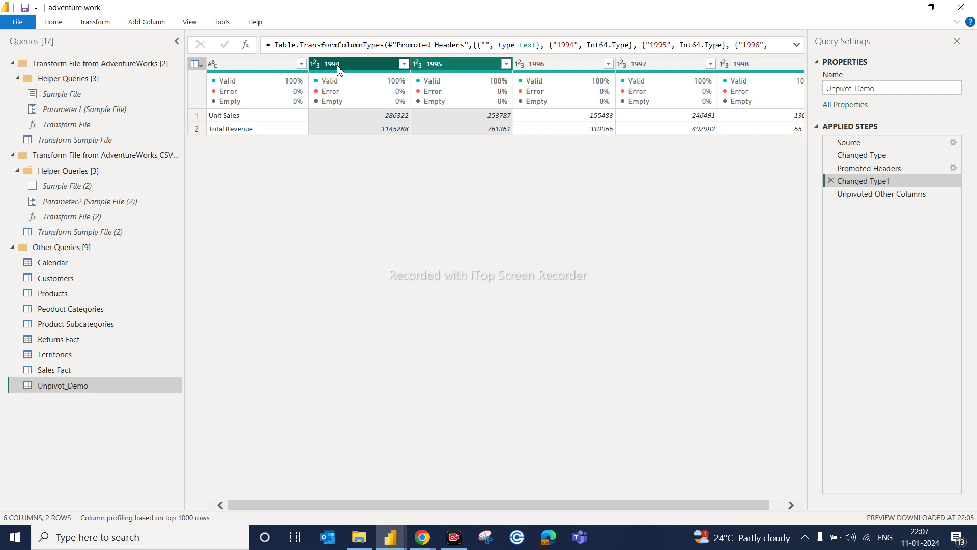
click(844, 198)
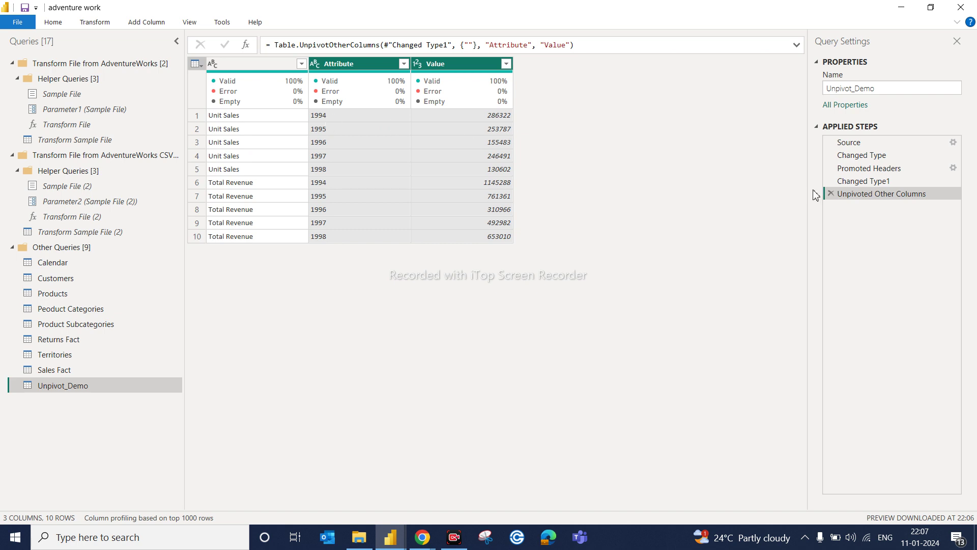
click(854, 183)
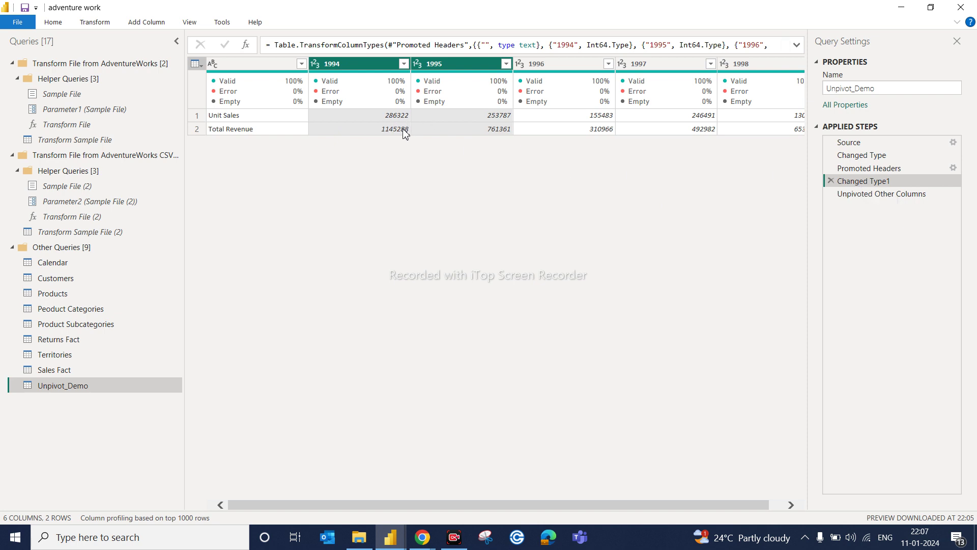
click(867, 195)
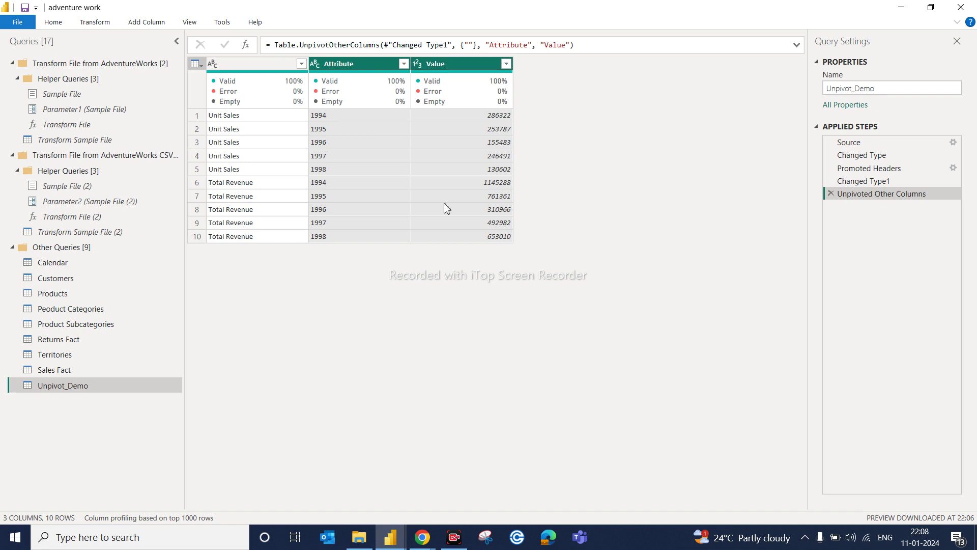
click(847, 181)
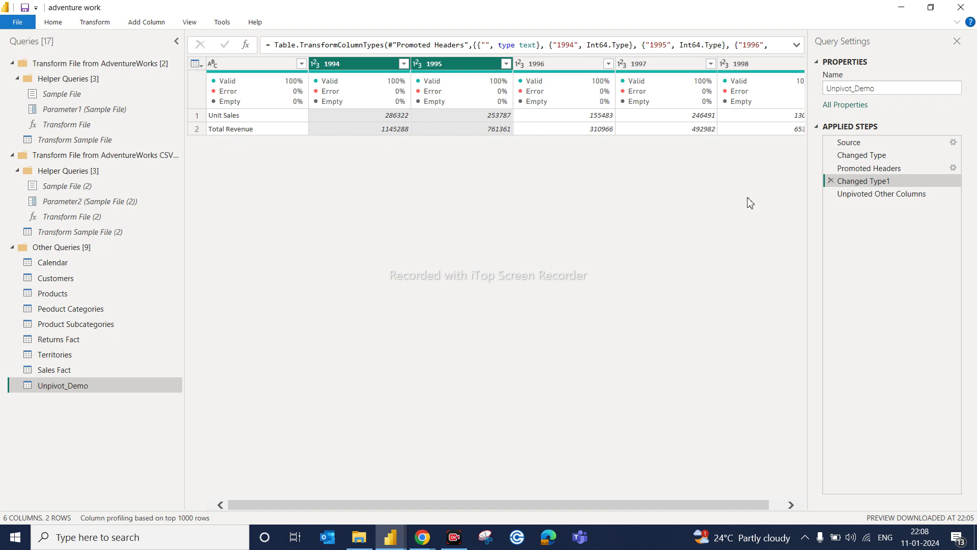
click(850, 195)
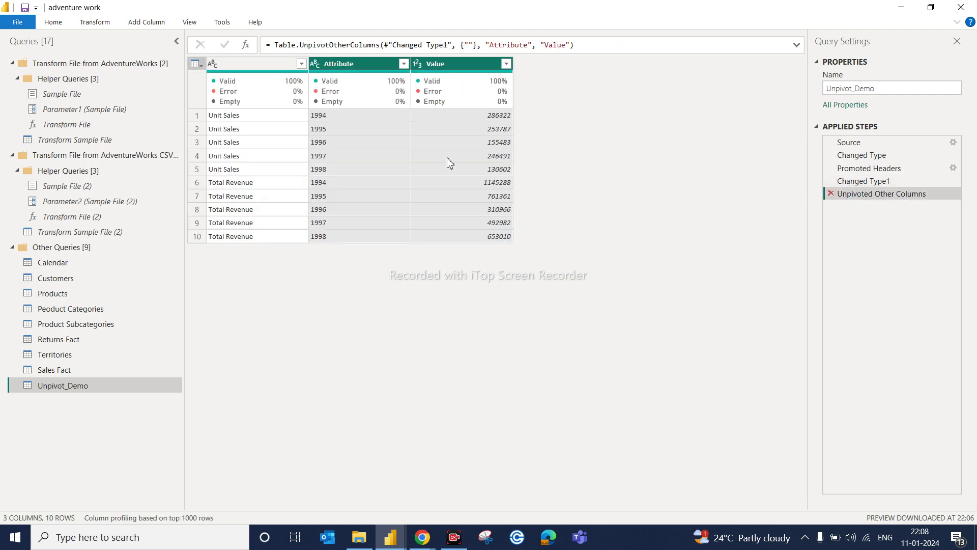
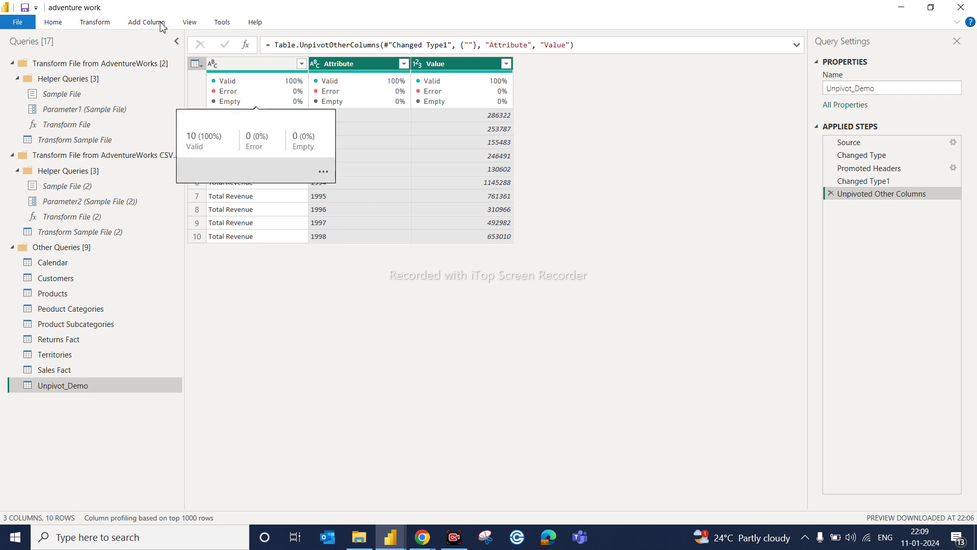
- Pivot the unnamed first column of Unpivot_Demo into new columns, taking the cell values from the Value column
click(242, 66)
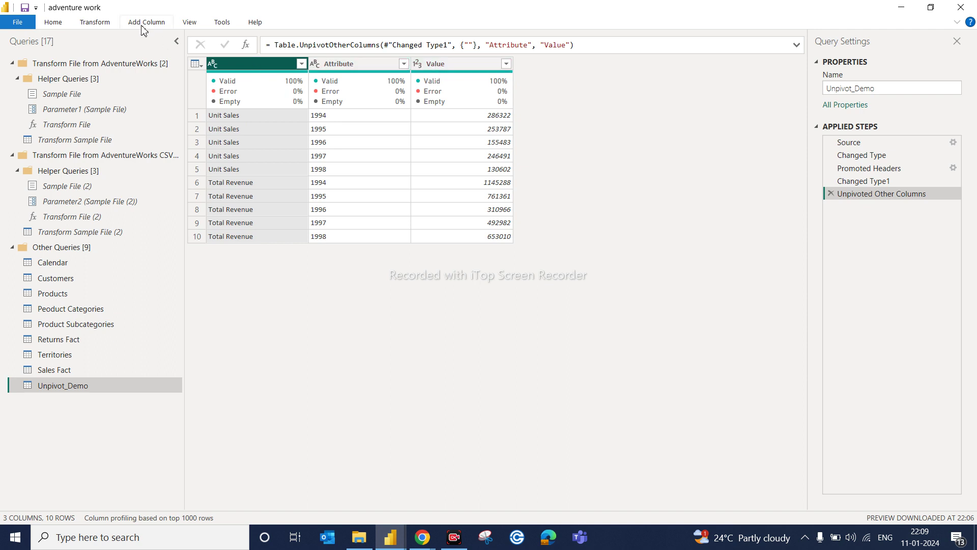
click(112, 23)
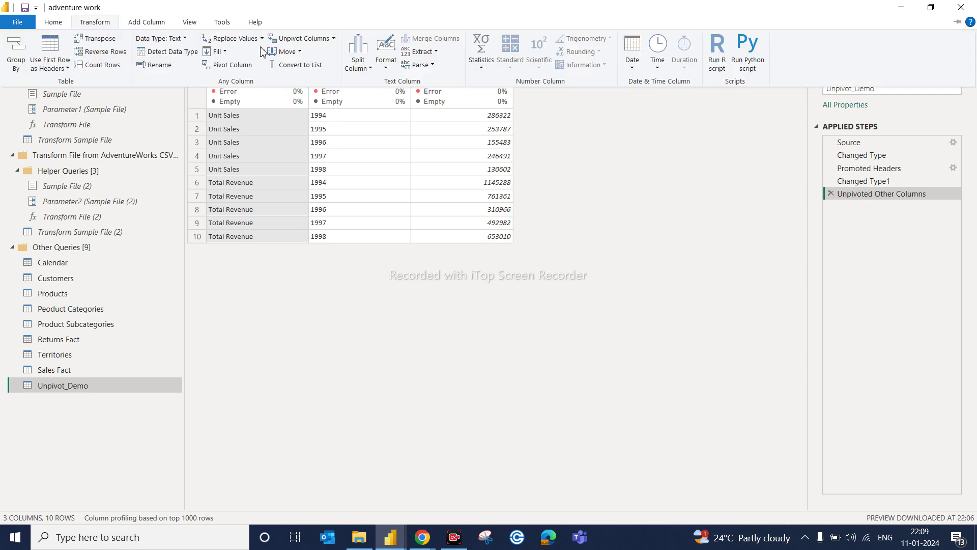
click(232, 70)
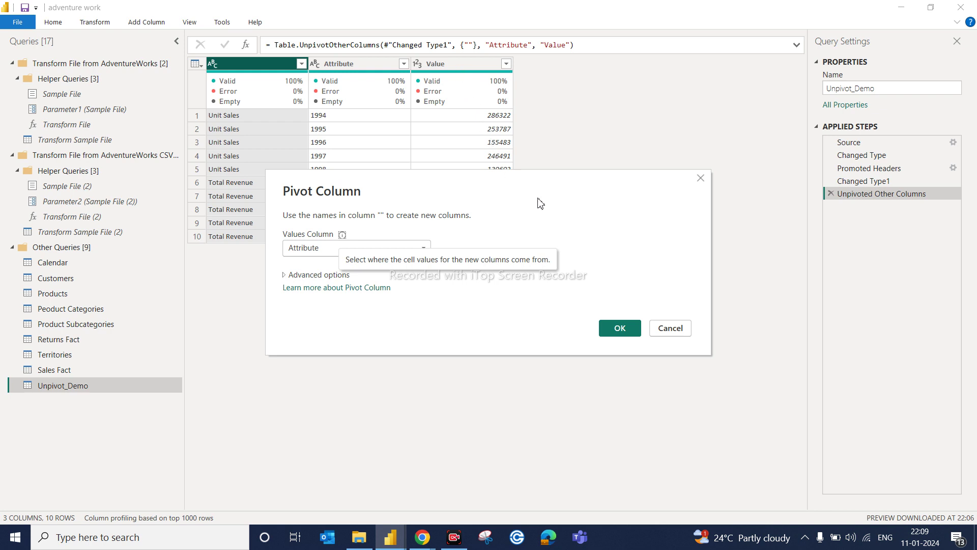
drag(539, 202, 554, 306)
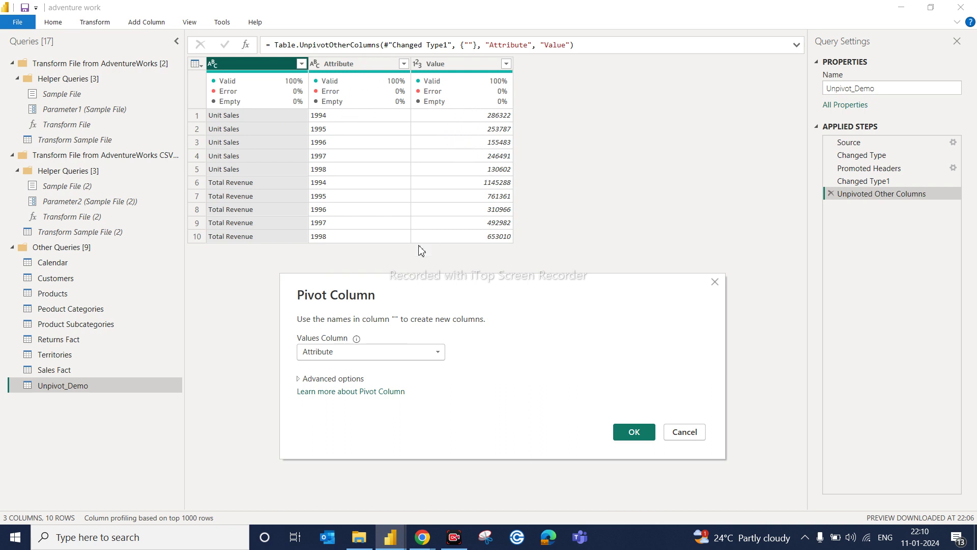
click(437, 353)
click(353, 379)
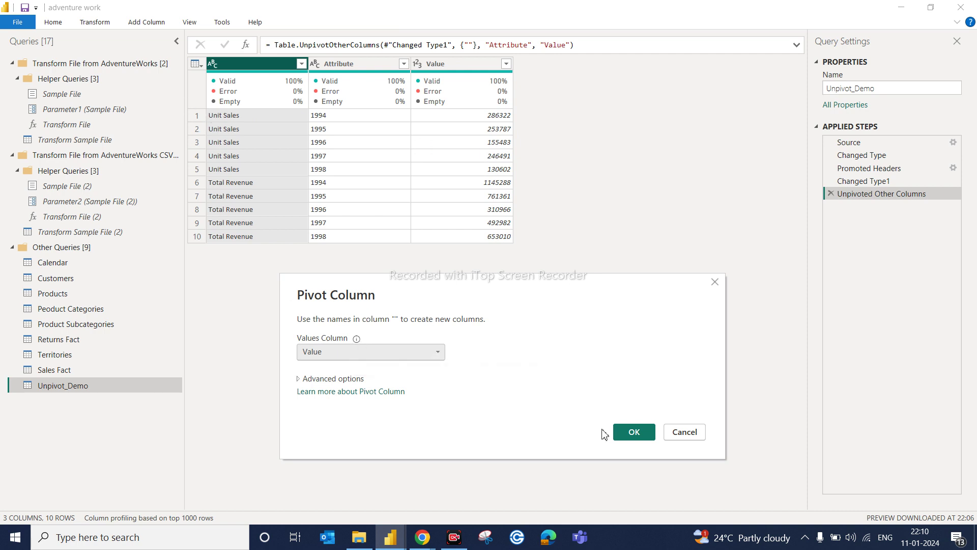
click(631, 433)
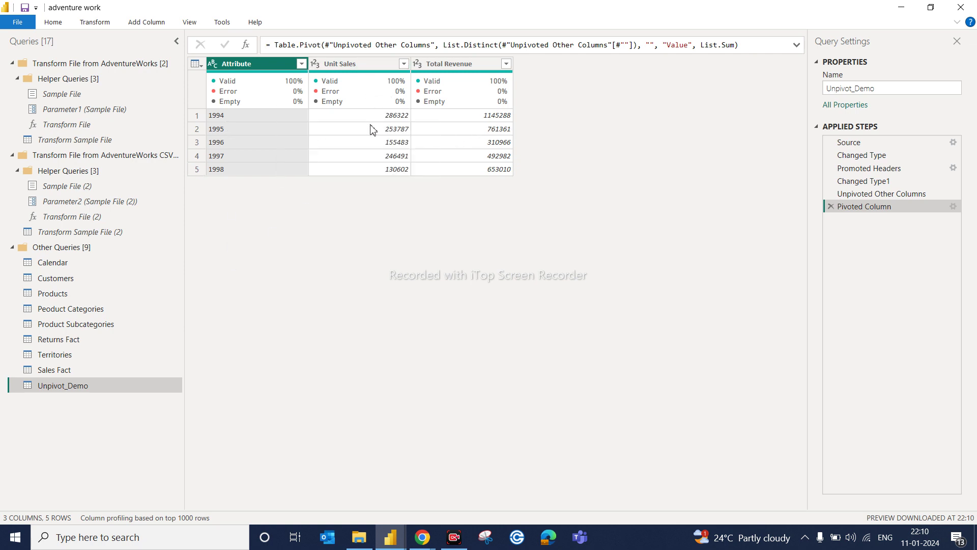
- Rename the Attribute column of the pivoted Unpivot_Demo table to Year
double_click(251, 66)
key(BackSpace)
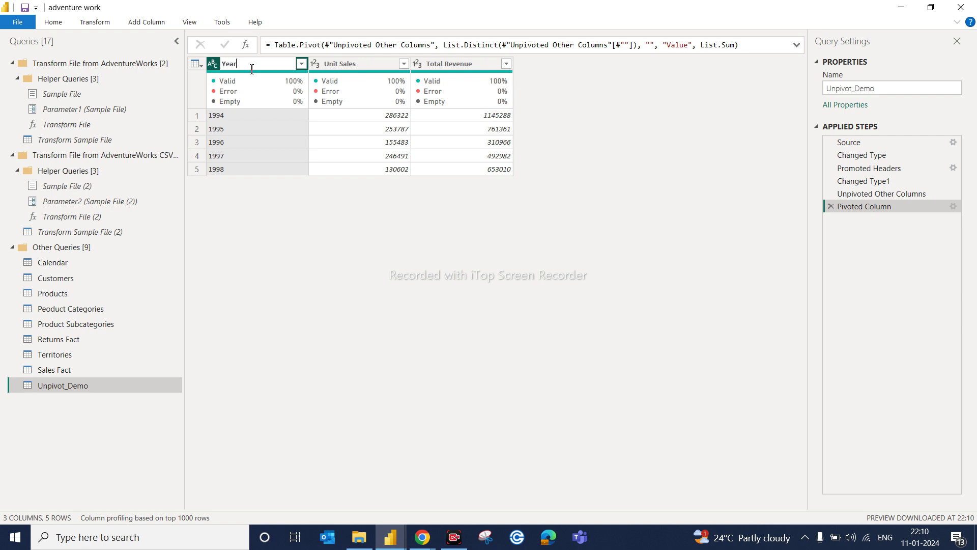
text(Year)
key(Return)
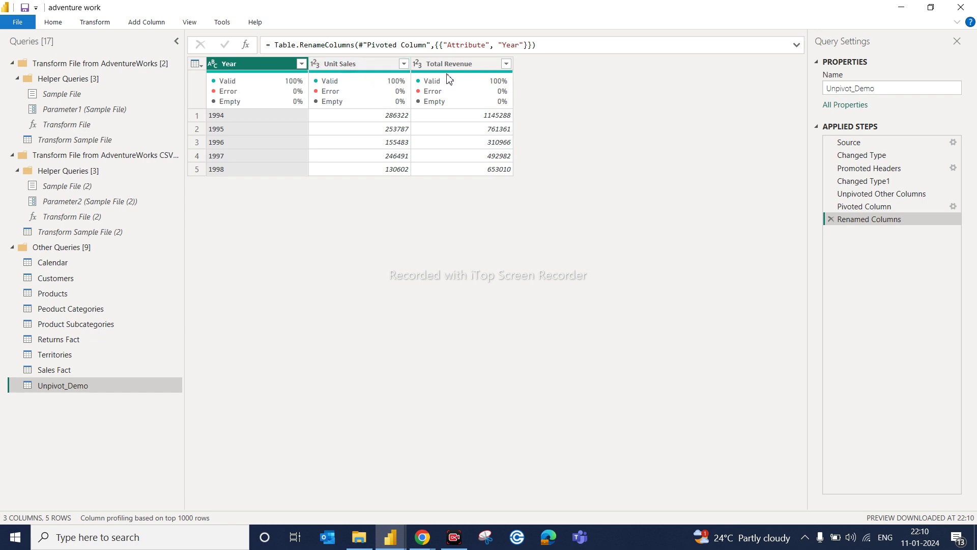
- Review the original layout of the Unpivot_Demo data at the Changed Type step
click(857, 155)
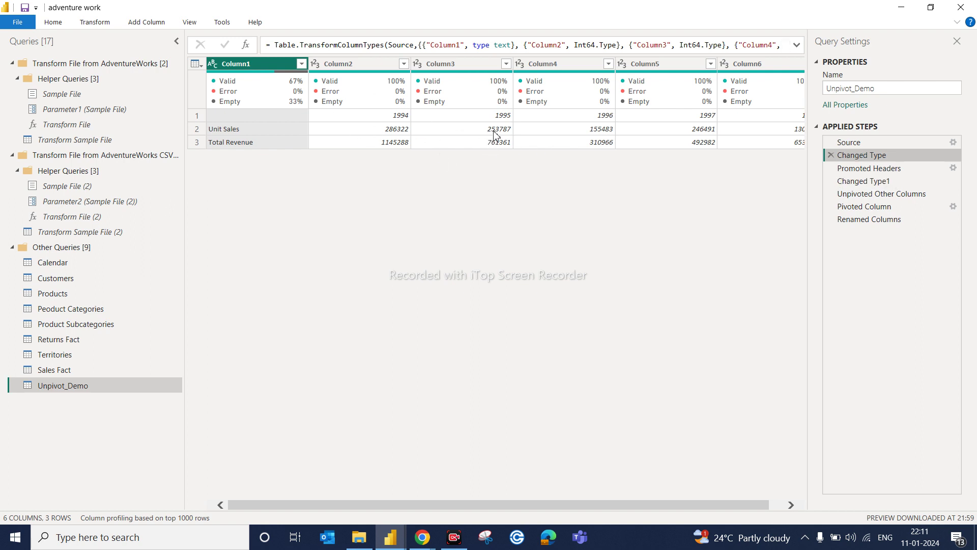
- Close Power Query with Unpivot_Demo at its Renamed Columns step, applying the changes, and show the tables in Model view
click(889, 224)
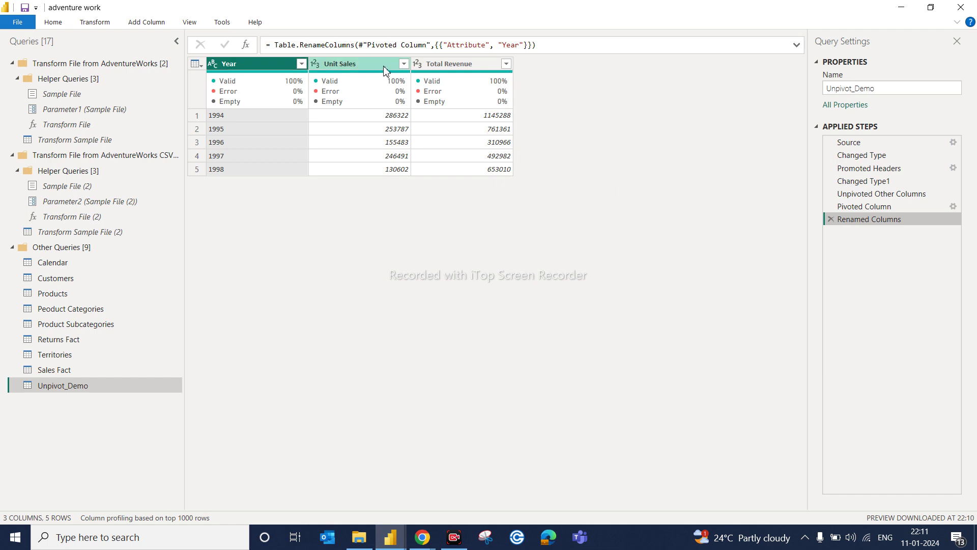
mouse_move(302, 94)
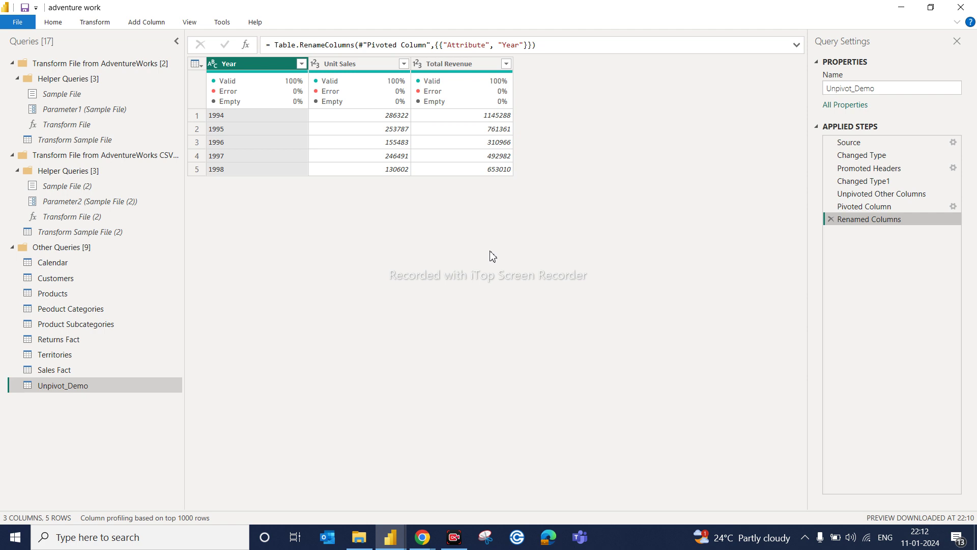
click(56, 24)
click(25, 68)
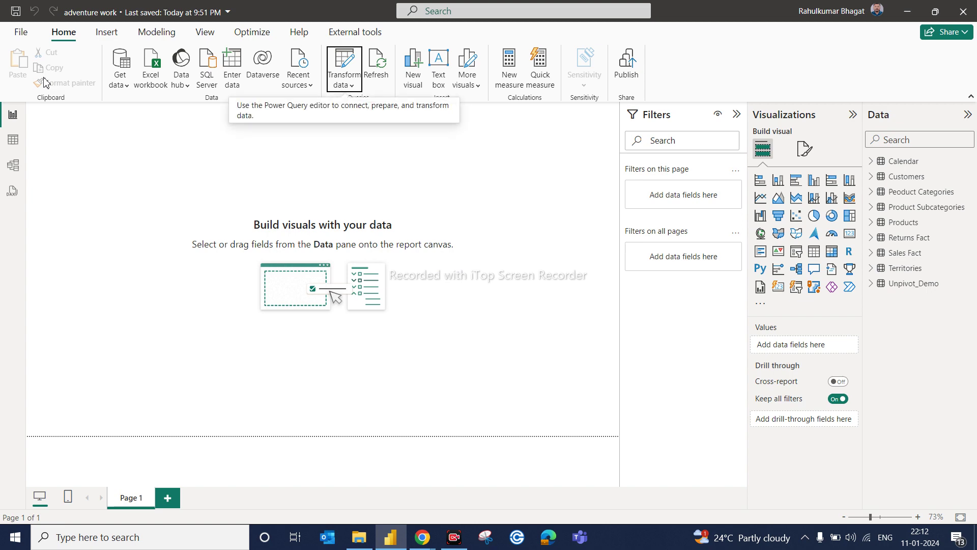
click(15, 167)
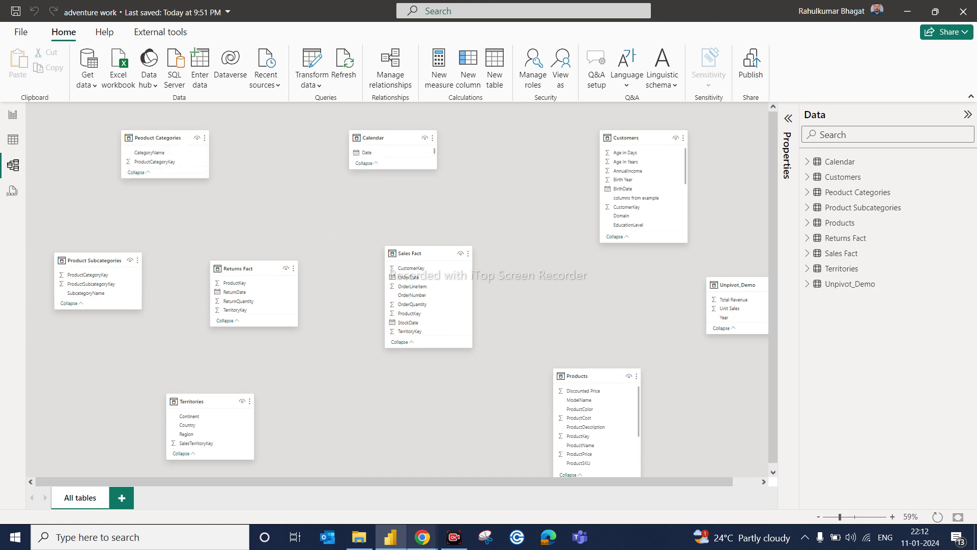
- Switch to the Google Meet call in Chrome, stop presenting the screen, and leave the meeting, closing the browser
mouse_move(423, 534)
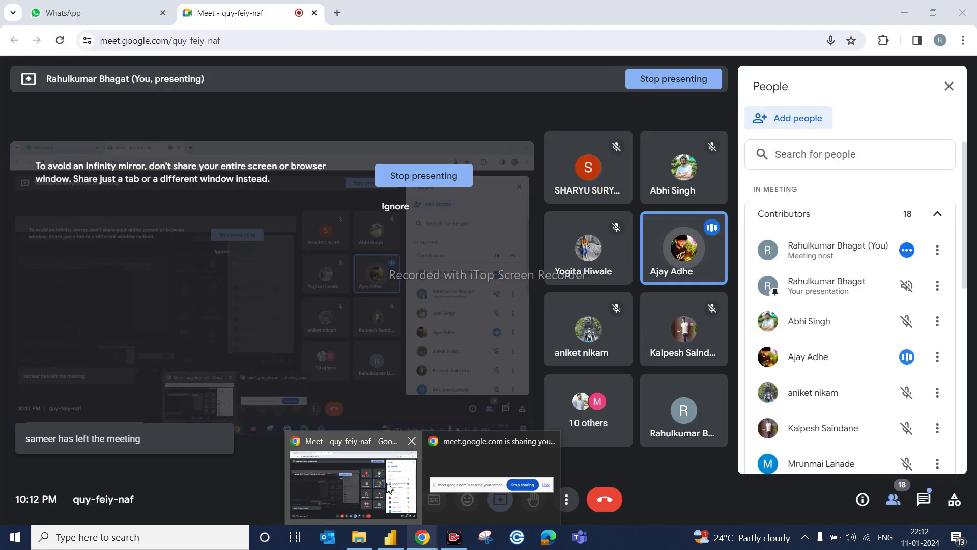
click(387, 482)
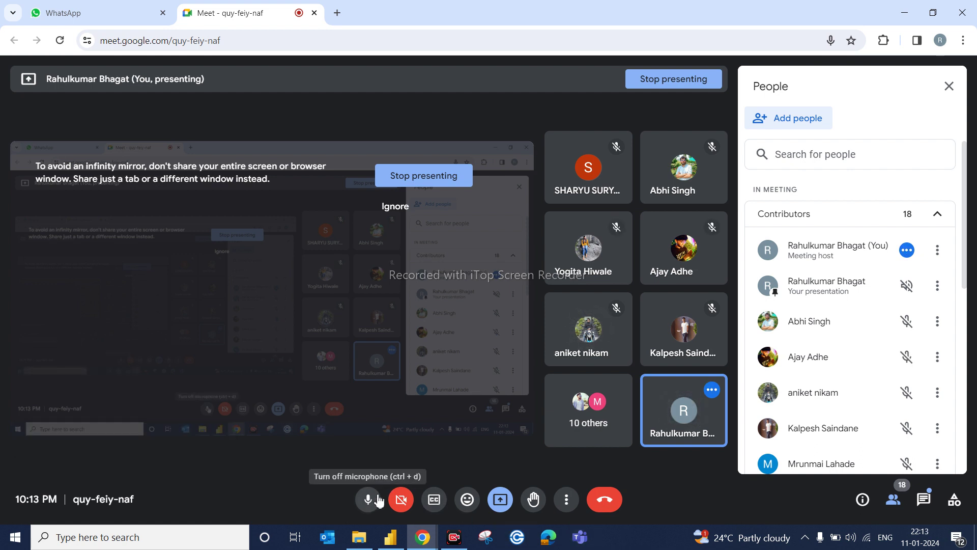
click(420, 182)
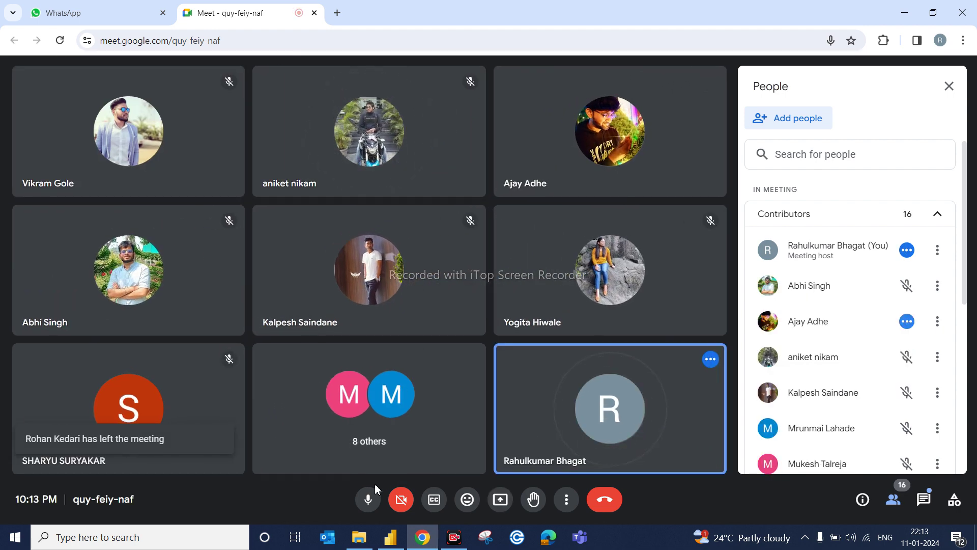
click(611, 508)
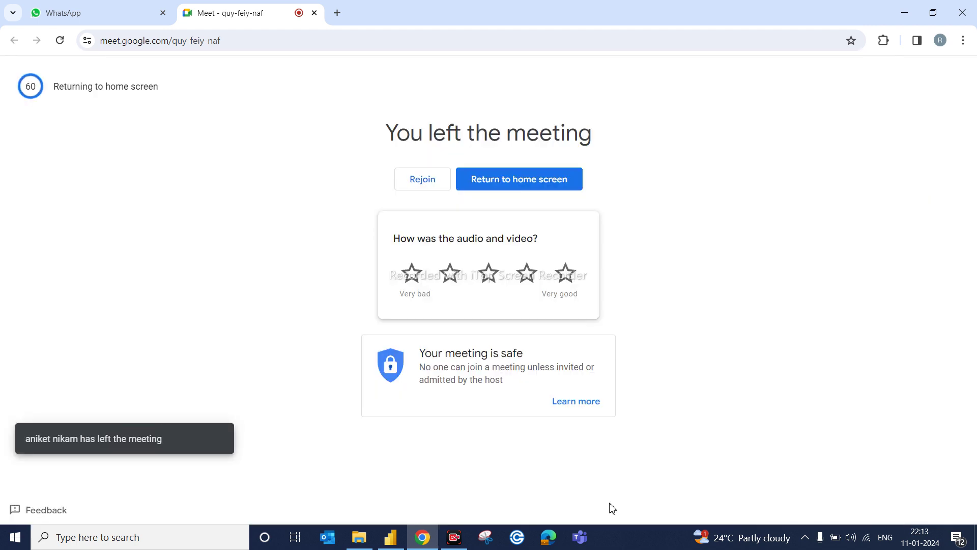
click(961, 14)
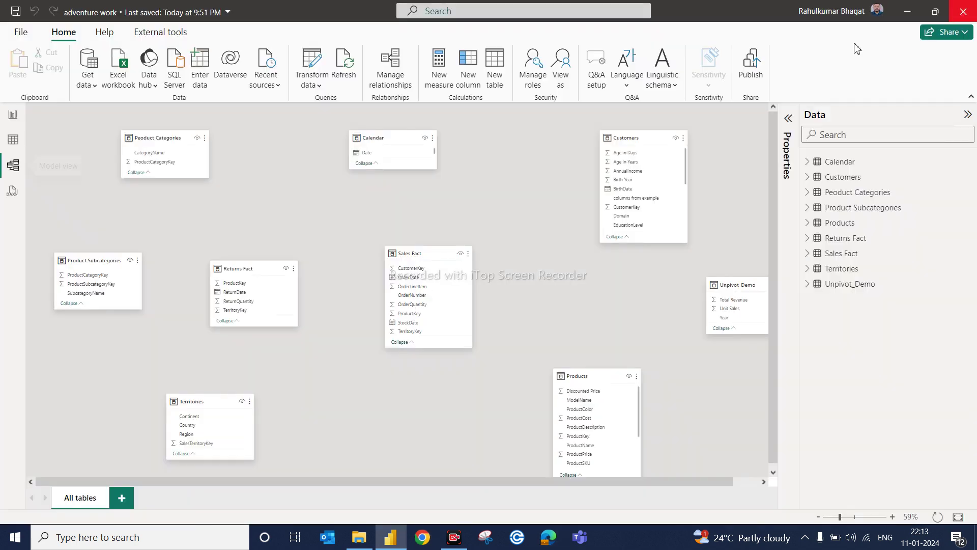
- Close the adventure work report in Power BI Desktop, saving its changes
click(972, 7)
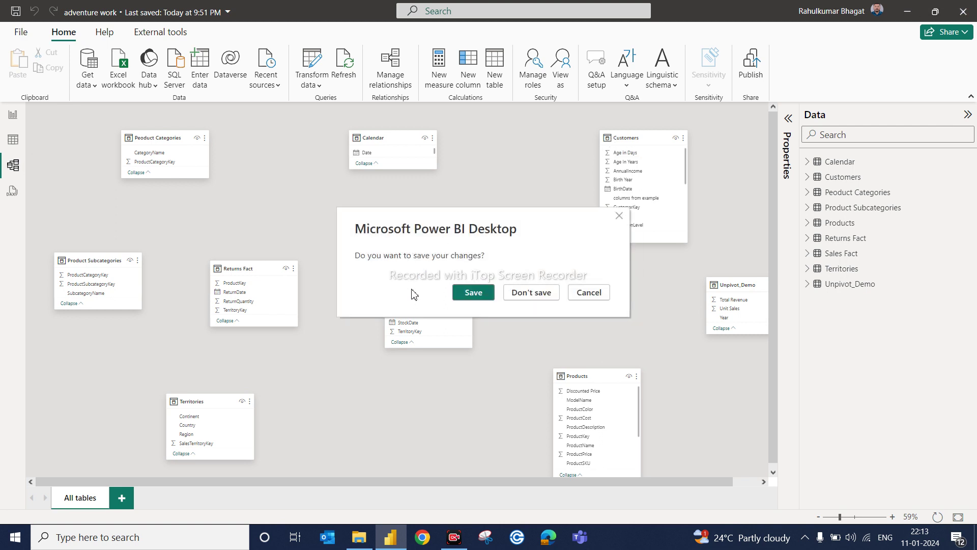
click(473, 293)
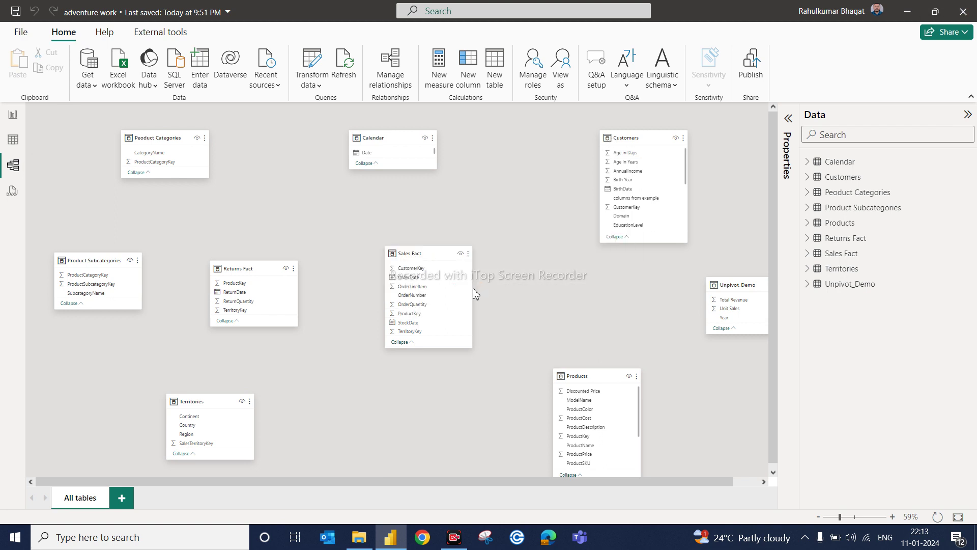